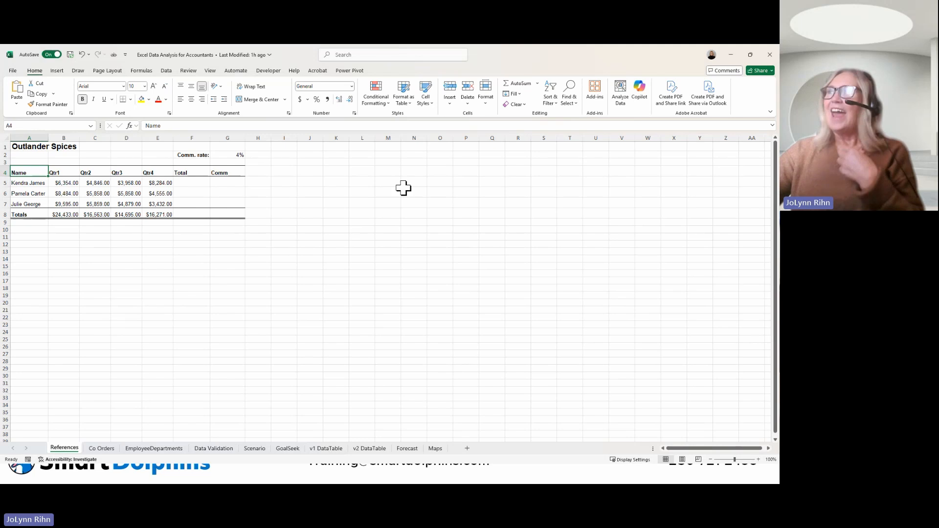
Step: Analyze the Outlander Spices table, insert the suggested "Multiple values by 'Name'" chart, and place it just below the data
left_click(620, 94)
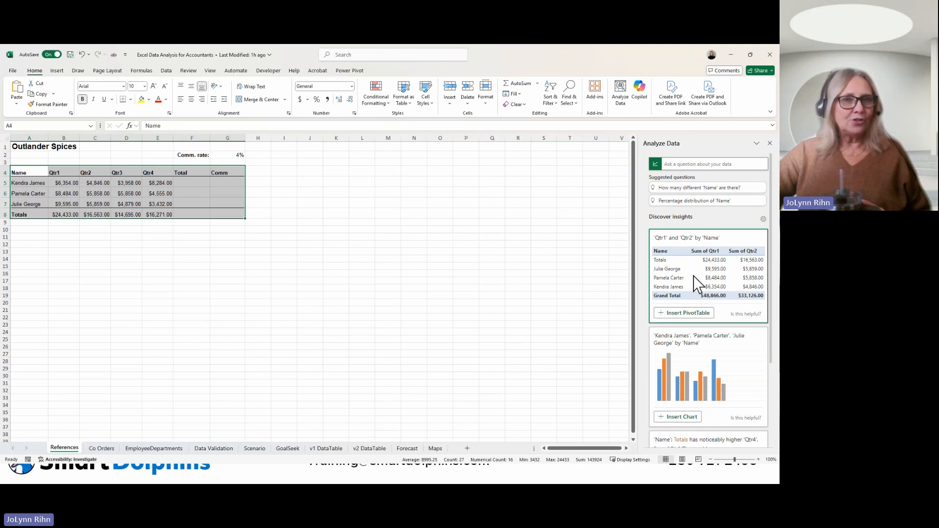
scroll(697, 284, "down", 4)
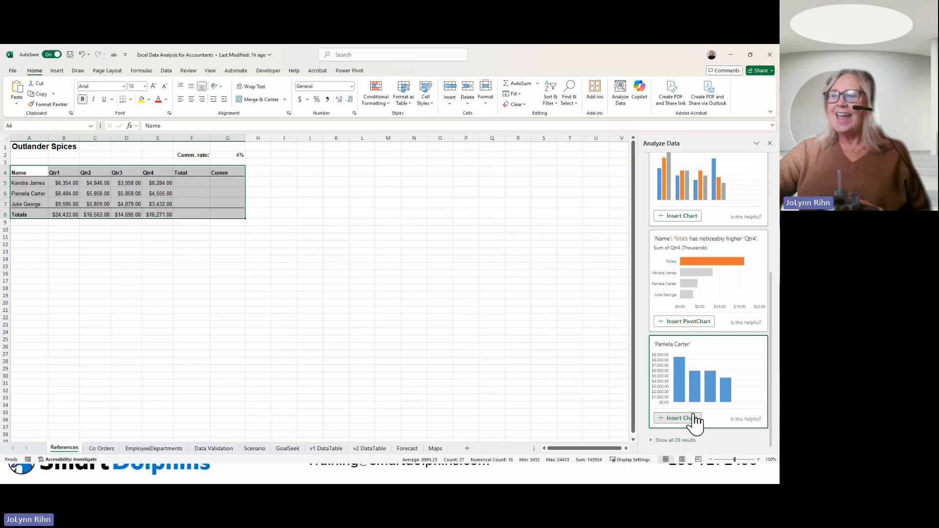
left_click(668, 441)
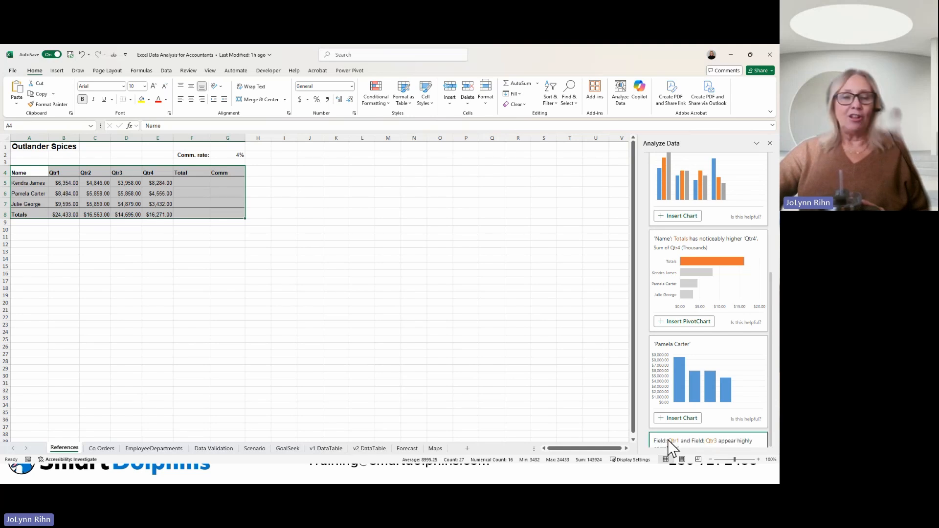
scroll(682, 379, "down", 3)
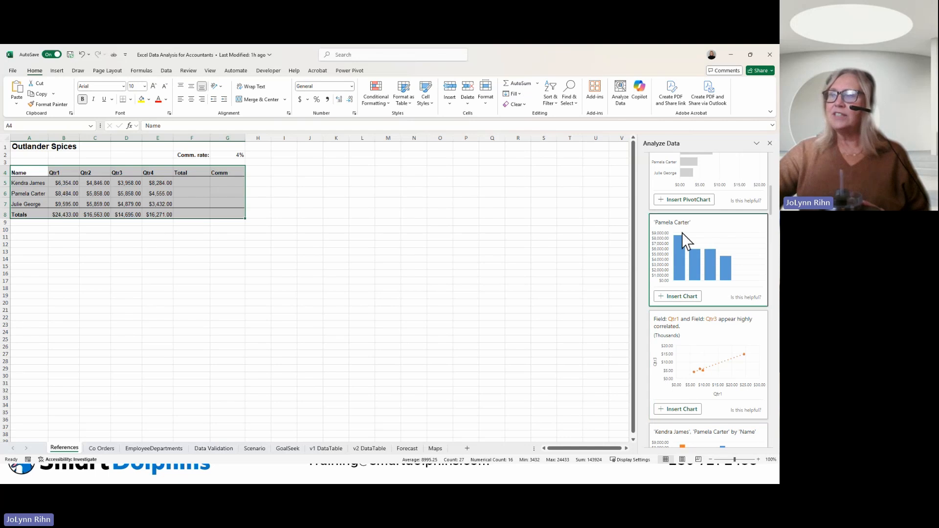
scroll(685, 274, "down", 6)
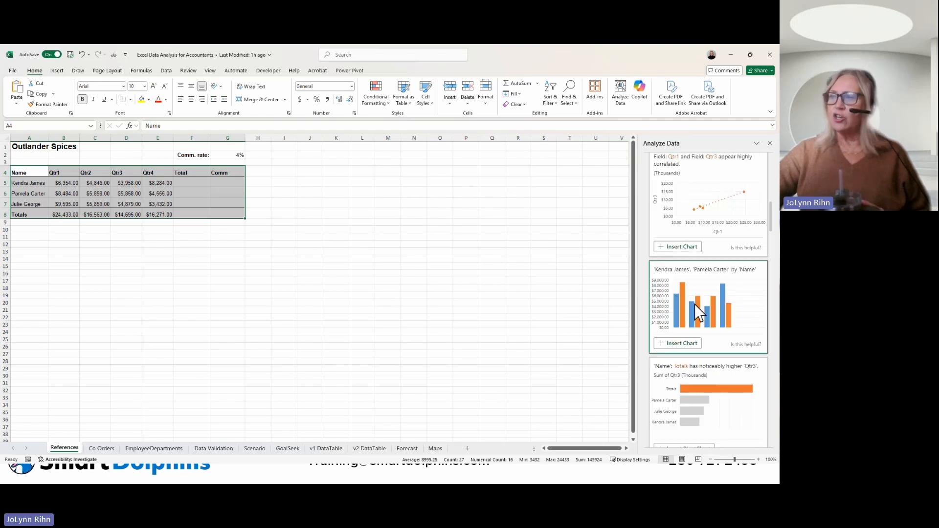
scroll(696, 308, "down", 3)
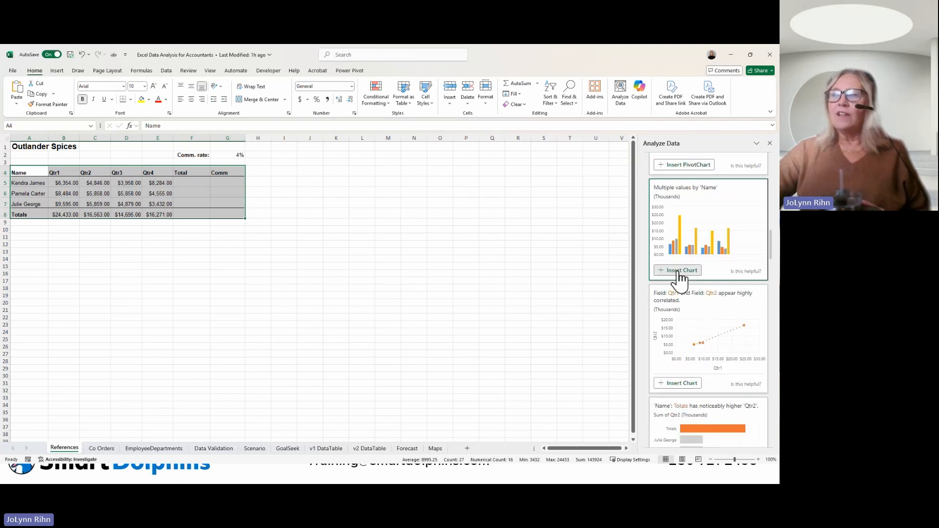
left_click(679, 272)
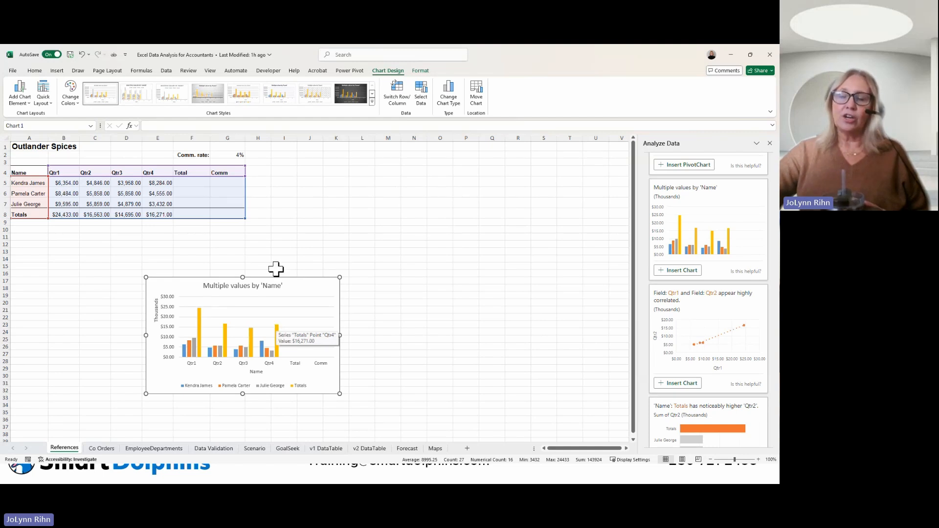
left_click_drag(276, 268, 175, 237)
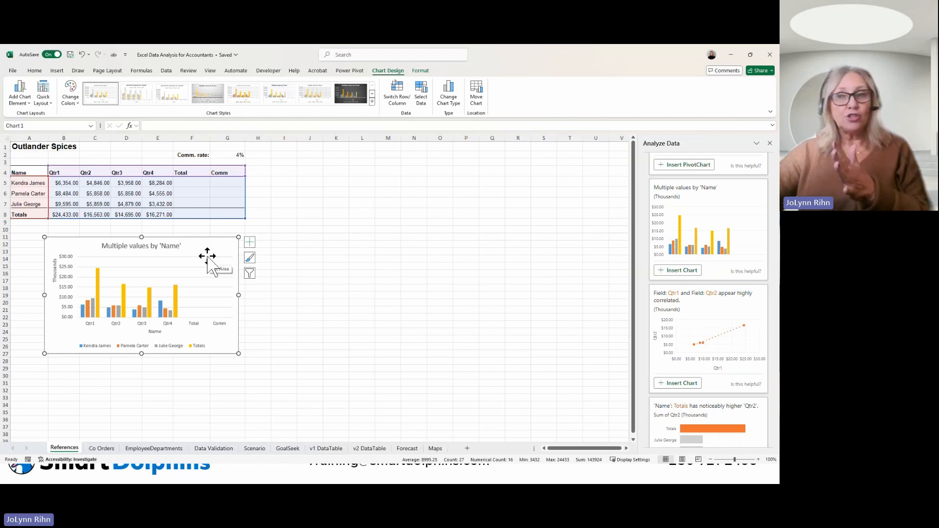
Step: Run Analyze Data on the Co Orders sheet and ask "which salesperson had the most sales"
left_click(102, 451)
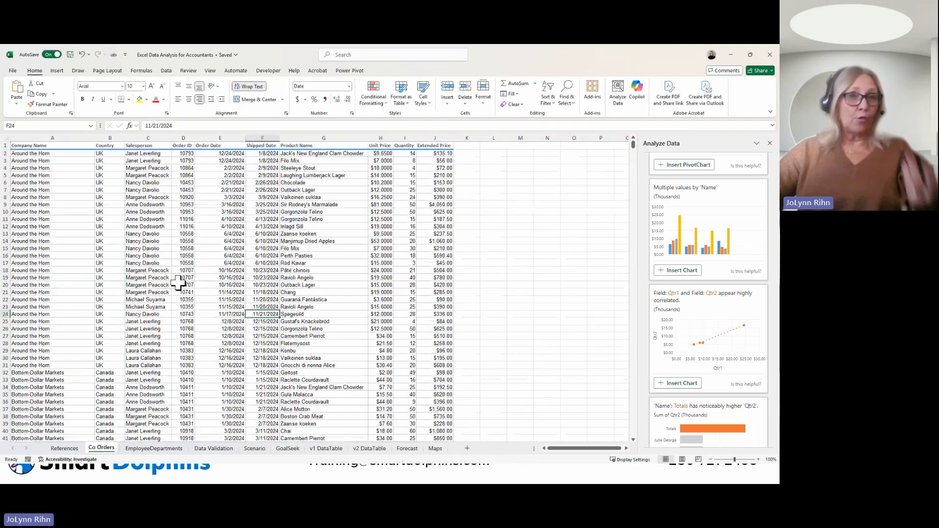
left_click(153, 196)
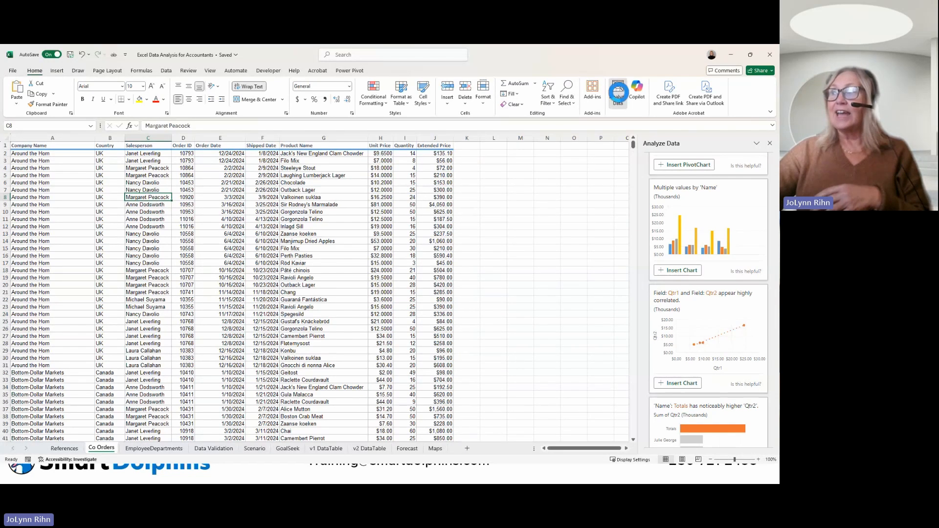
left_click(618, 96)
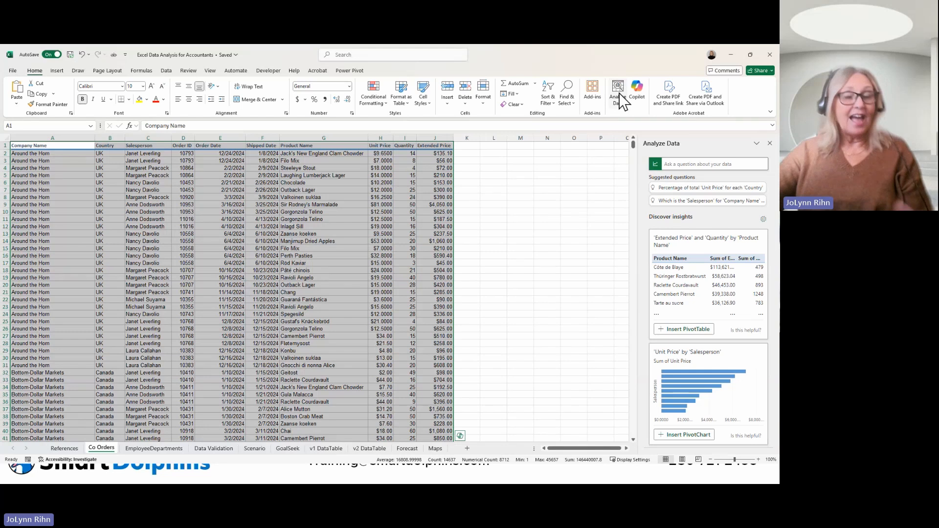
left_click(708, 164)
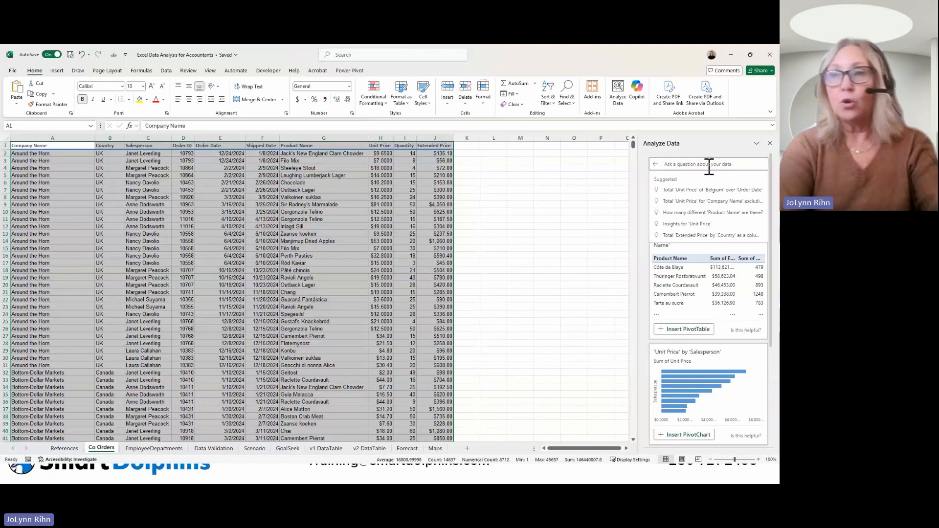
type("which")
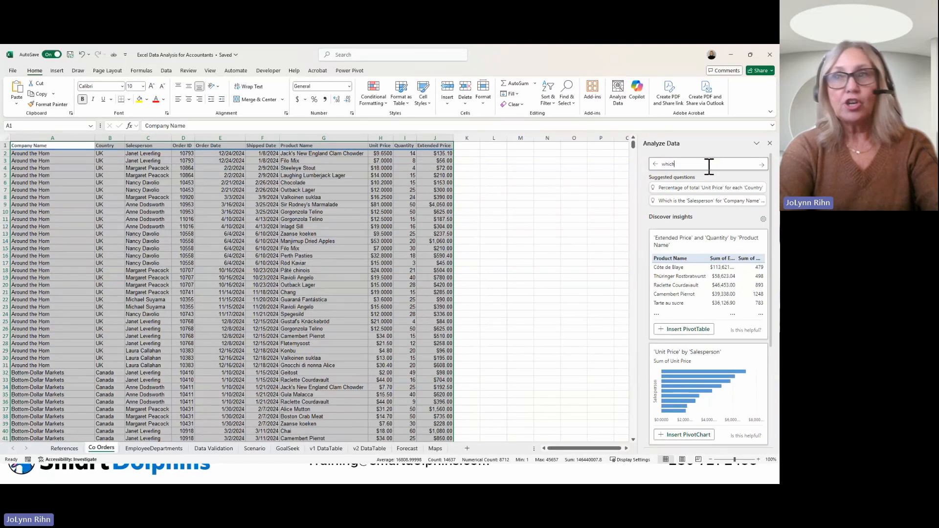
type(" salesperson")
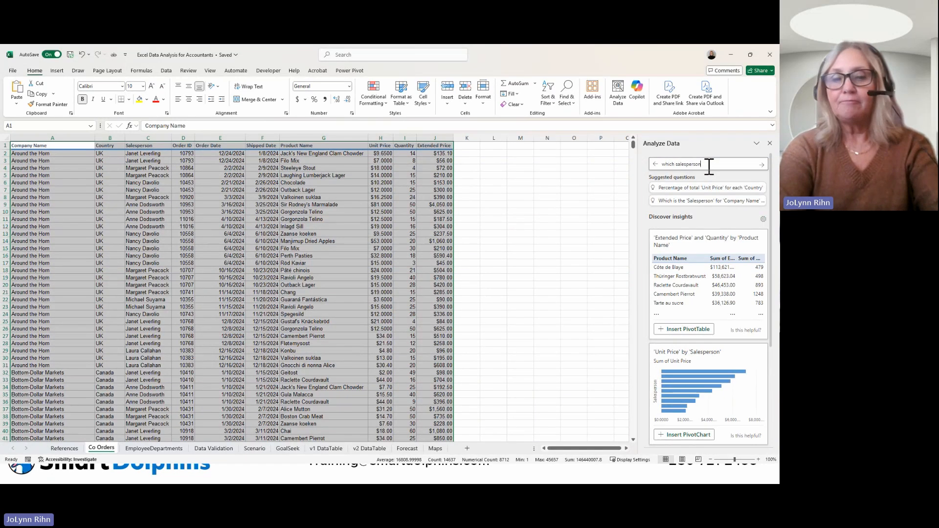
type(" had the most sales")
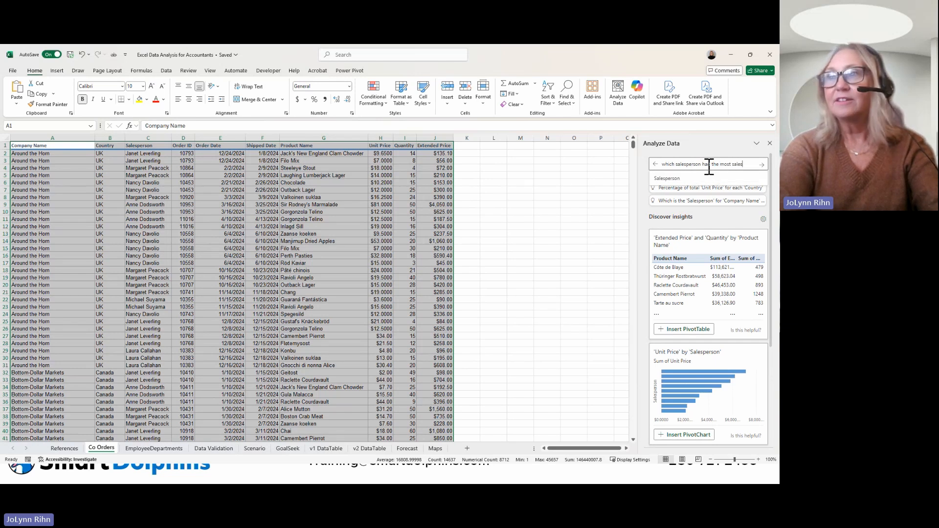
key("Return")
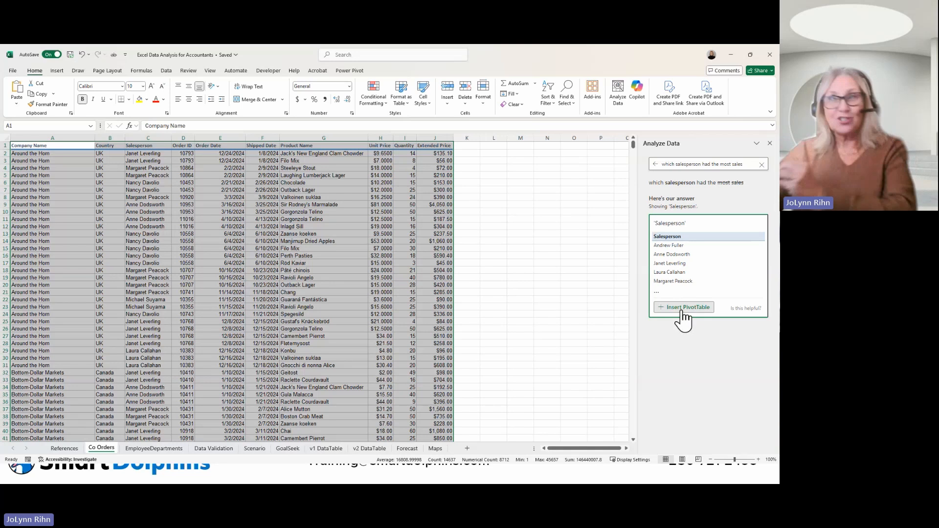
Step: Return to the general insights for the orders data, review the suggestions, and deselect the data range
left_click(655, 165)
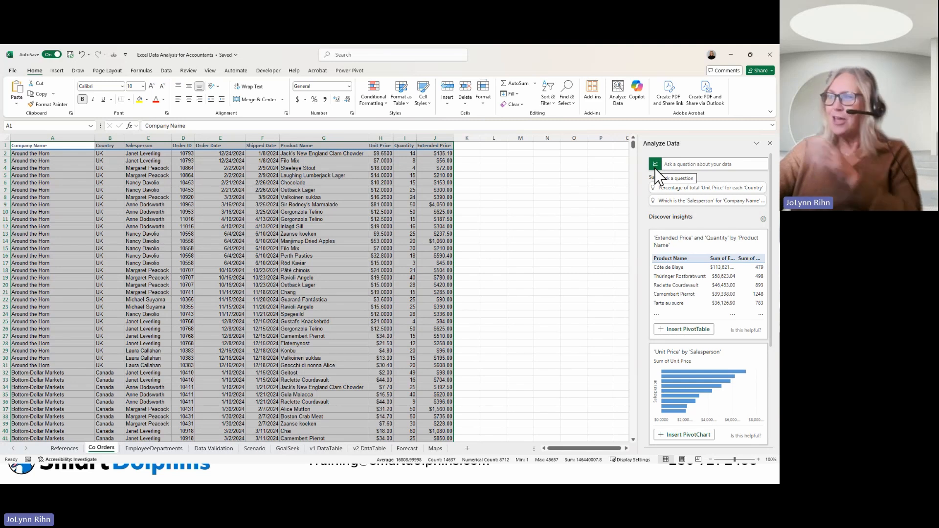
scroll(710, 259, "down", 2)
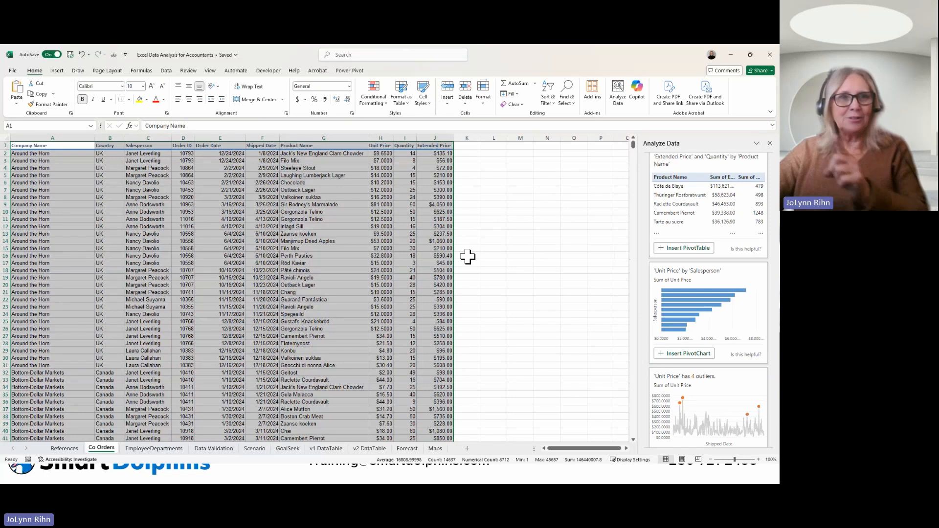
left_click(362, 257)
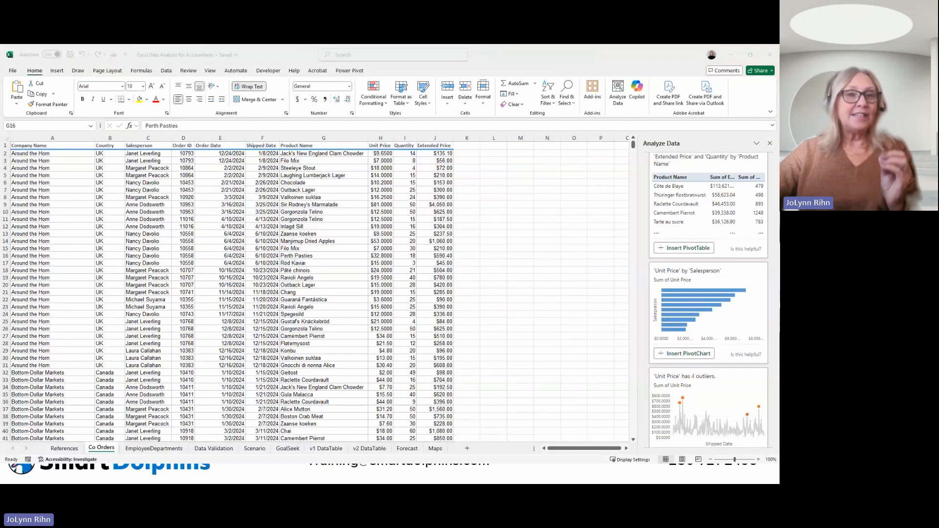
Step: Go to the Data Validation sheet and close the Analyze Data pane
left_click(223, 448)
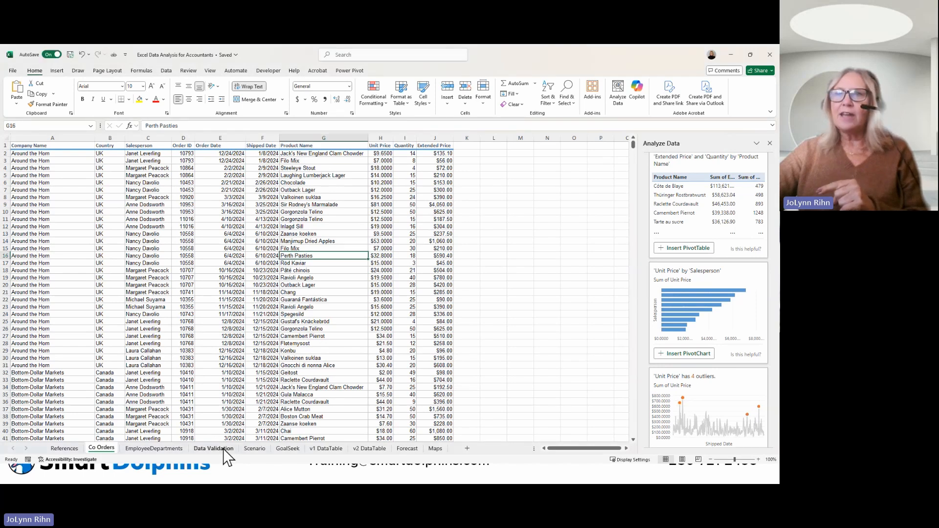
left_click(224, 449)
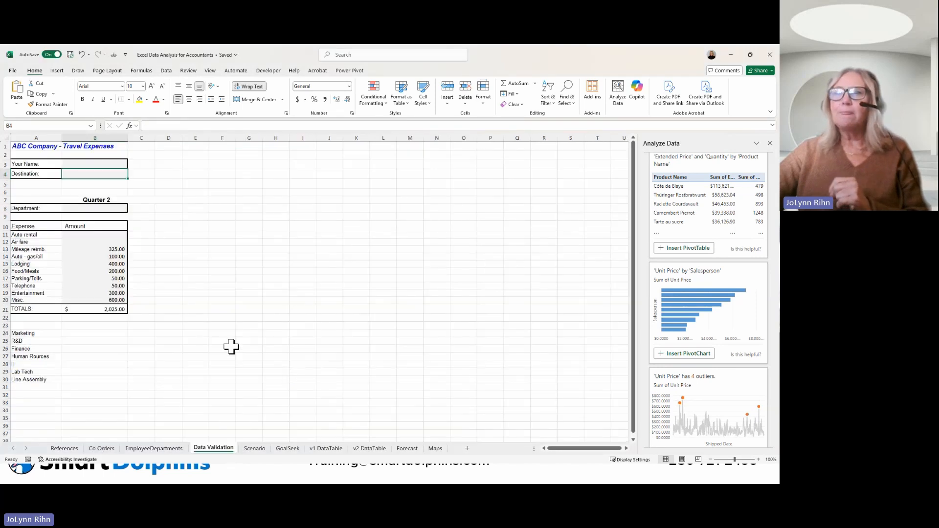
left_click(770, 144)
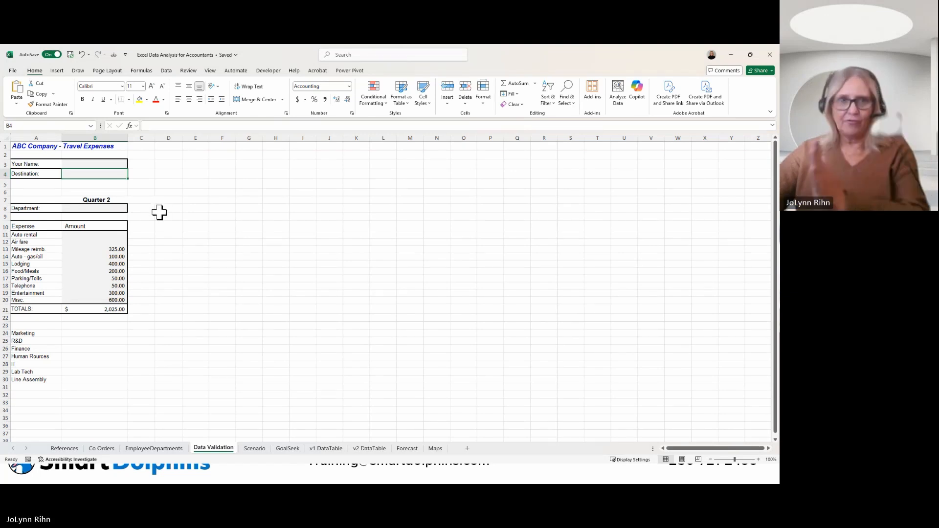
Step: Add a data validation rule to the Destination cell B4 that allows only a text length equal to 2
left_click(166, 71)
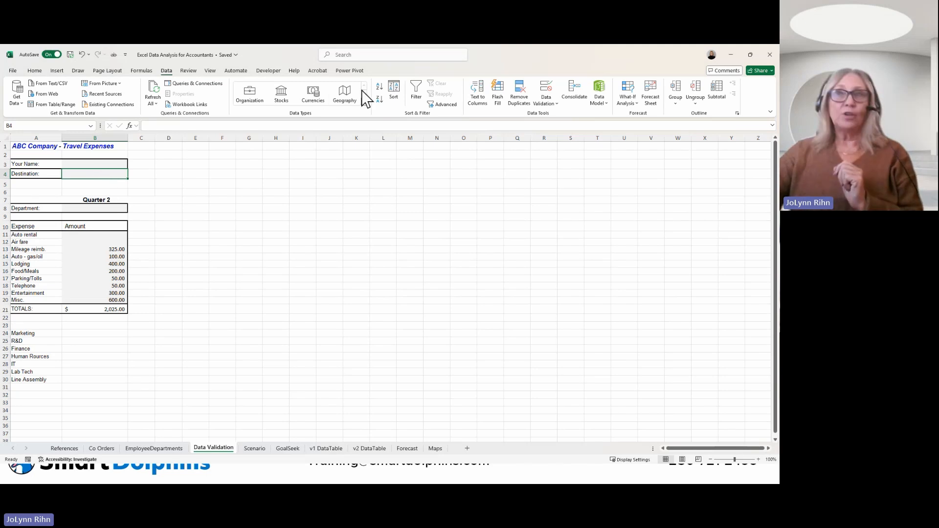
left_click(551, 100)
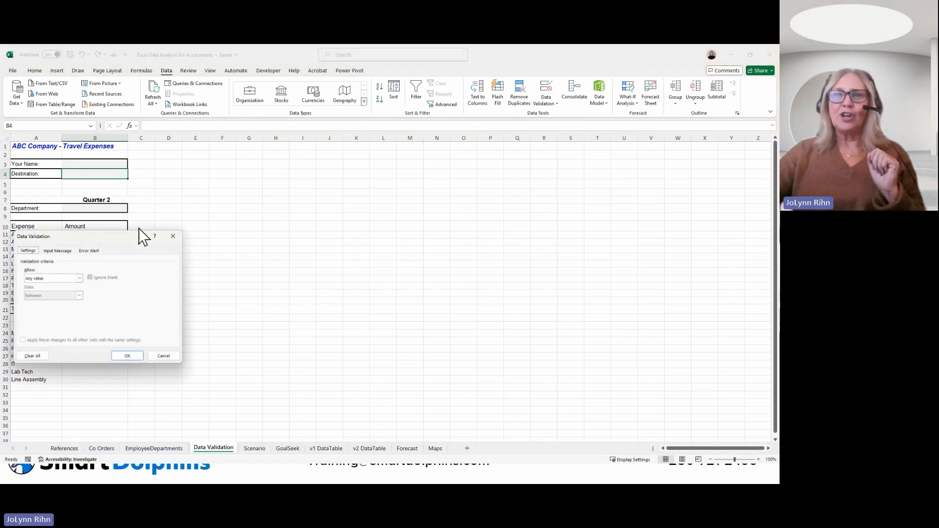
left_click_drag(103, 244, 283, 158)
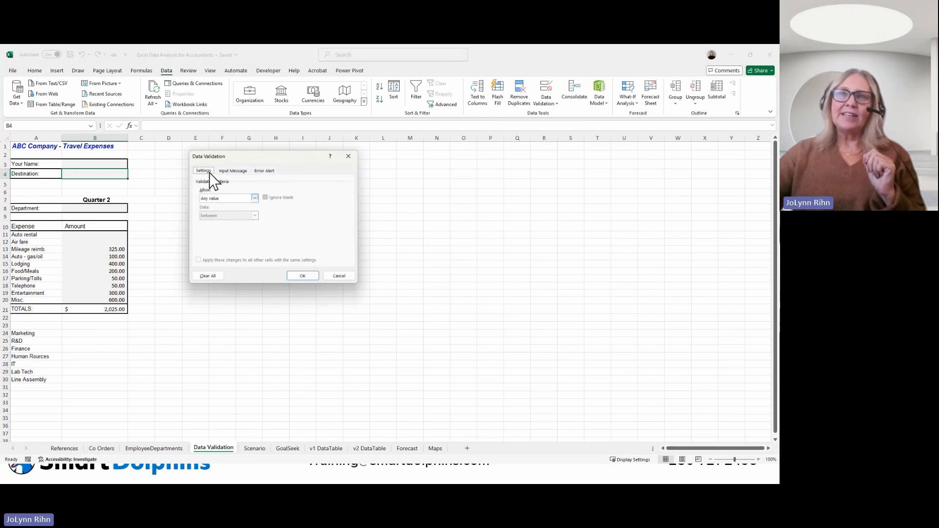
left_click(218, 199)
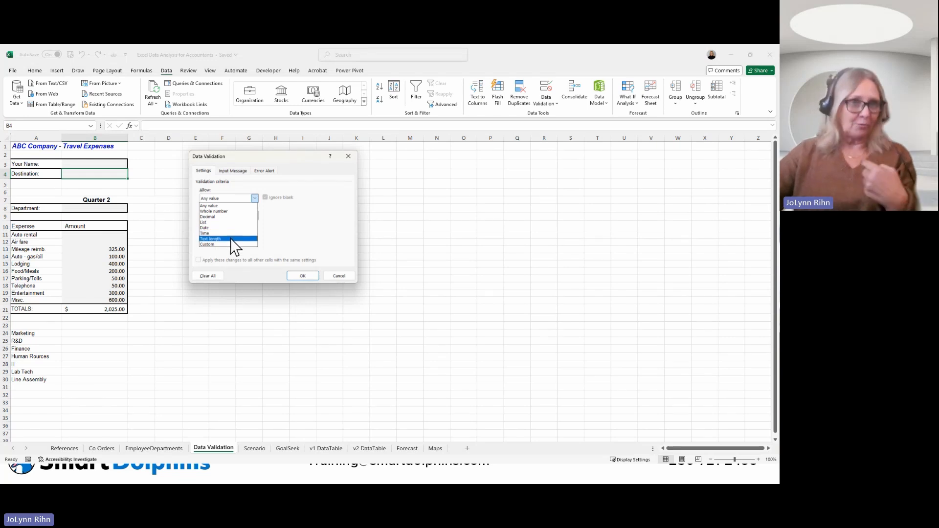
left_click(206, 239)
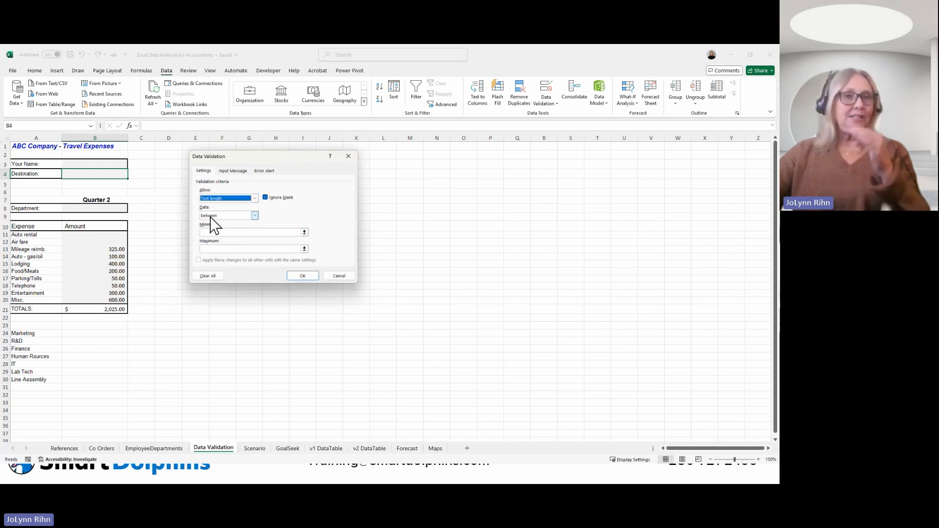
left_click(211, 217)
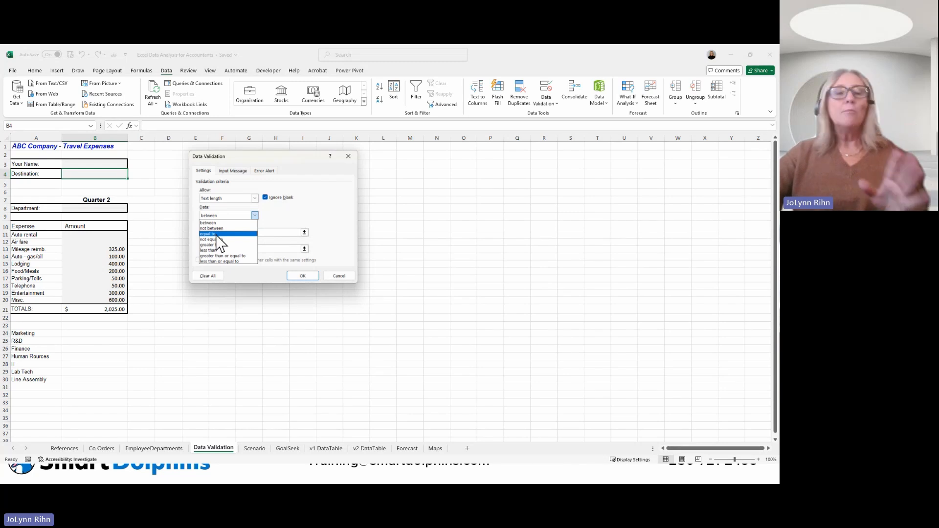
left_click(218, 234)
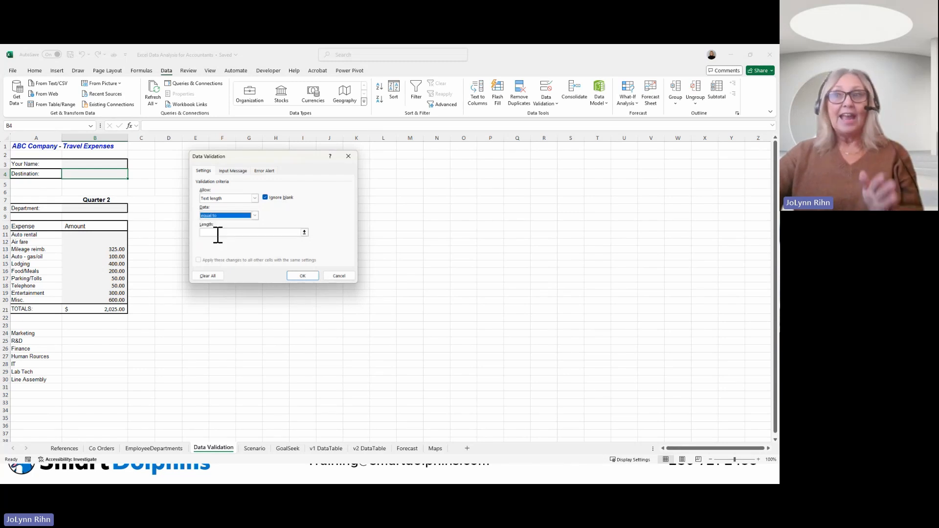
left_click(218, 233)
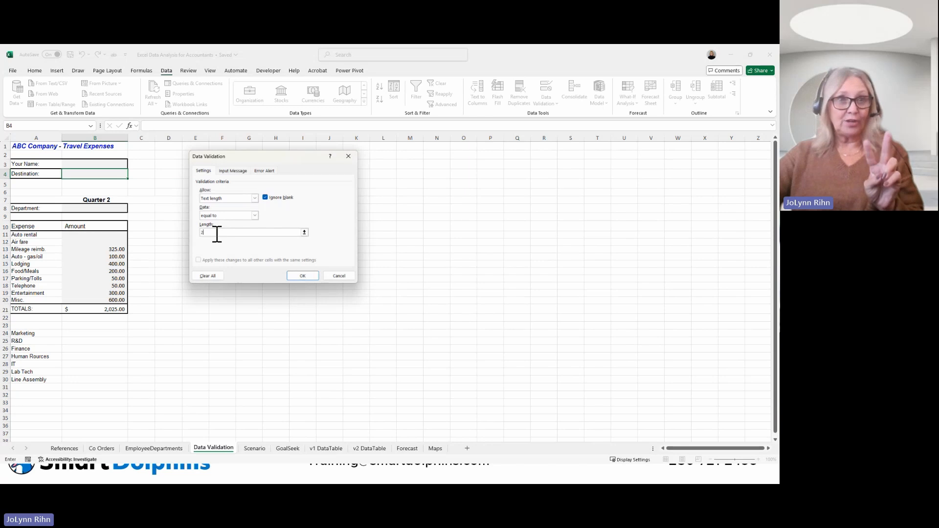
left_click(302, 277)
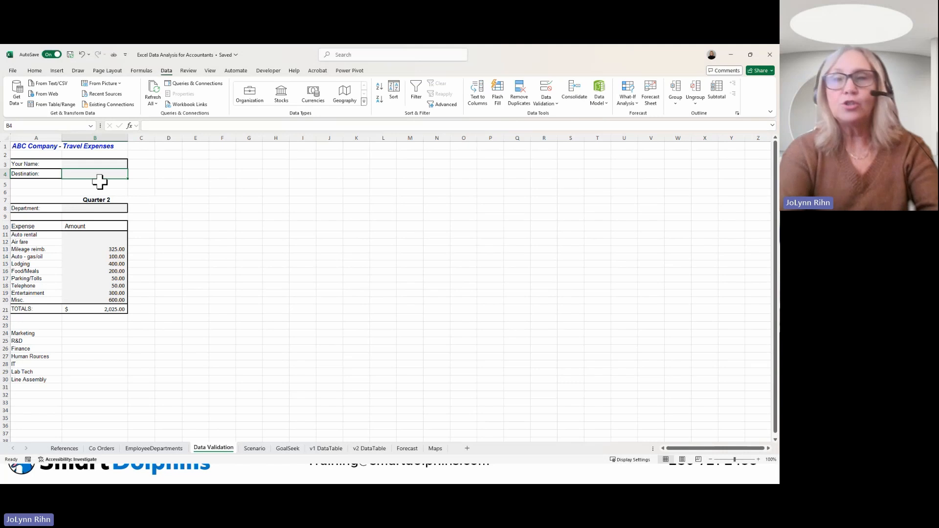
Step: Test the validation rule by trying to enter New York as the destination in B4, and choose to retry the entry
type("New")
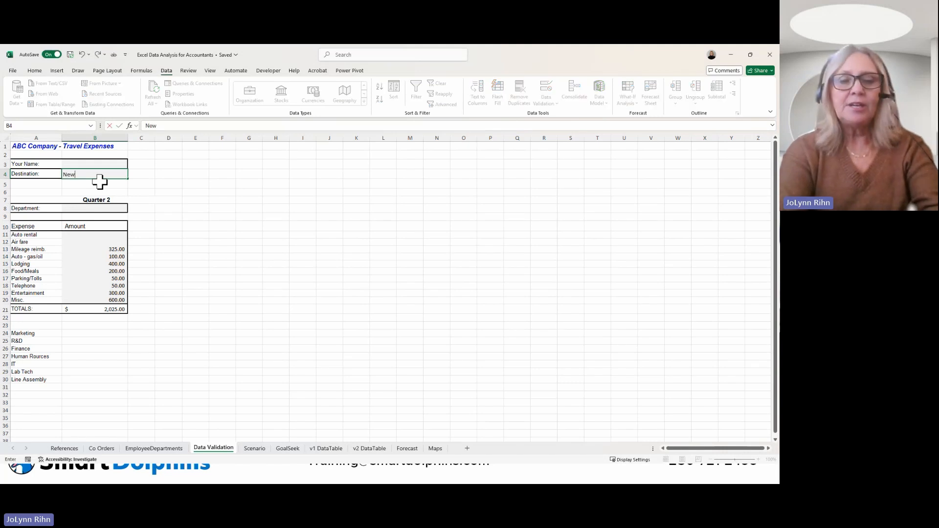
type(" York")
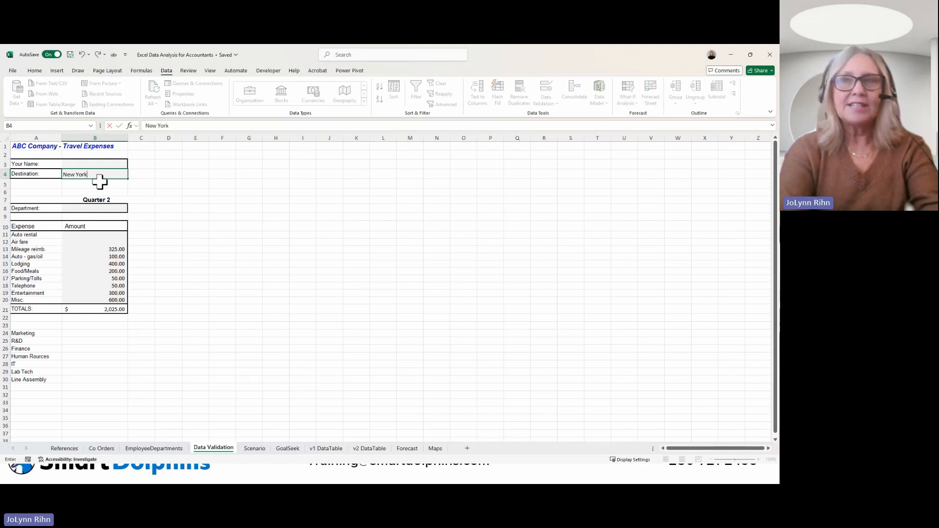
key("Return")
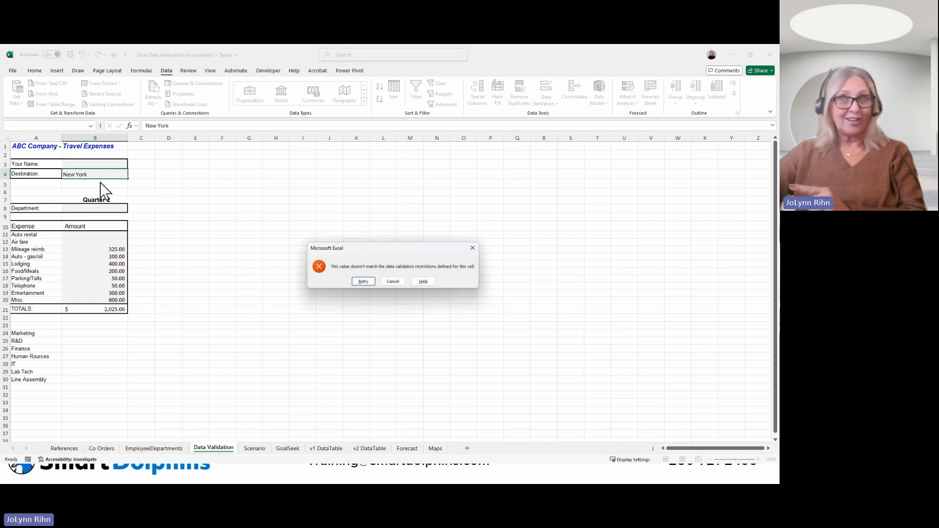
left_click(363, 282)
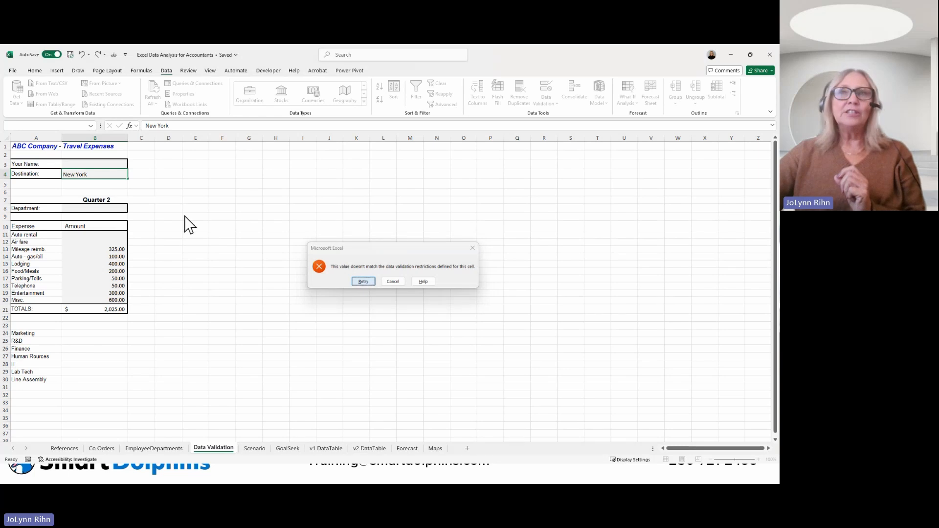
Step: Enter NY as the destination in cell B4
double_click(90, 173)
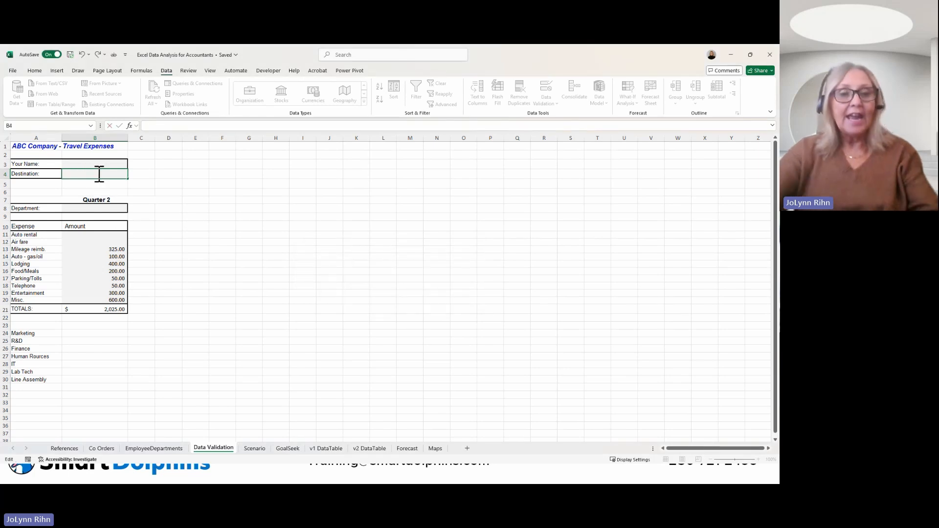
type("NY")
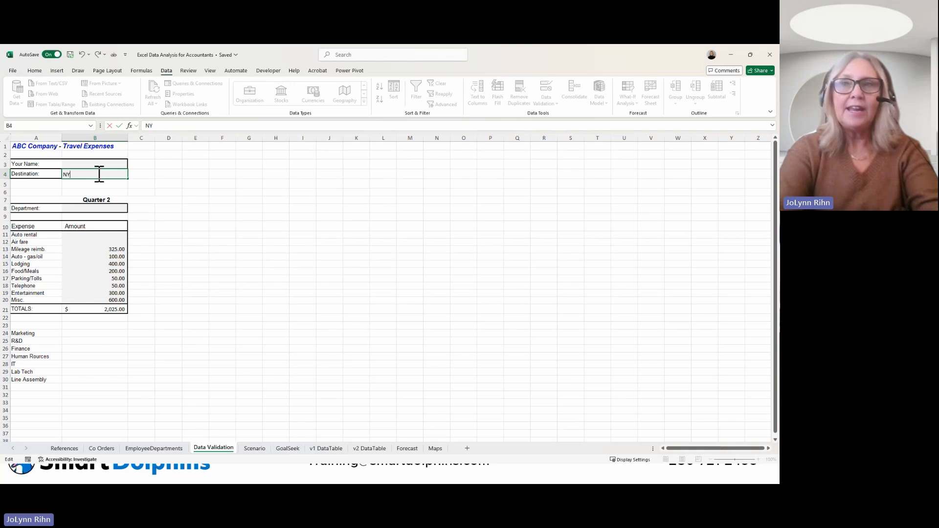
key("Return")
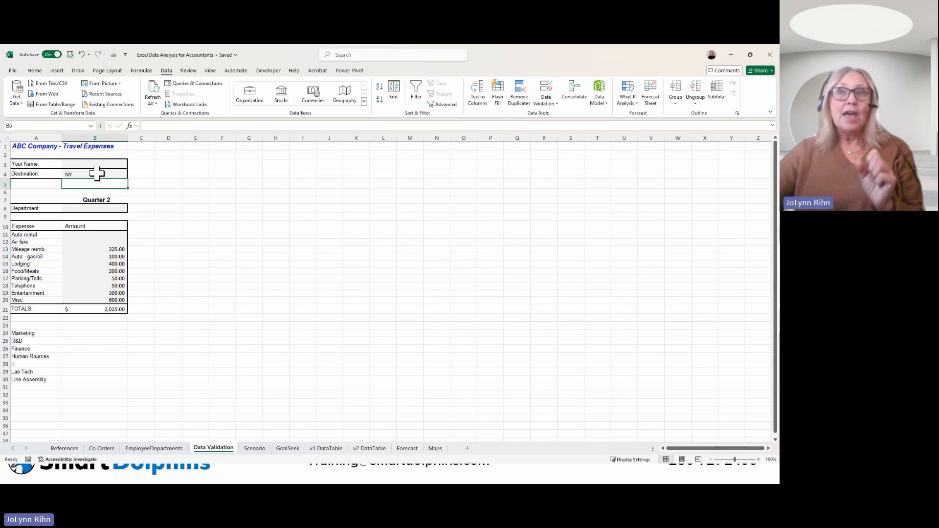
Step: Add the input message "Enter 2 chrs" to the data validation of the Destination cell B4
left_click(96, 173)
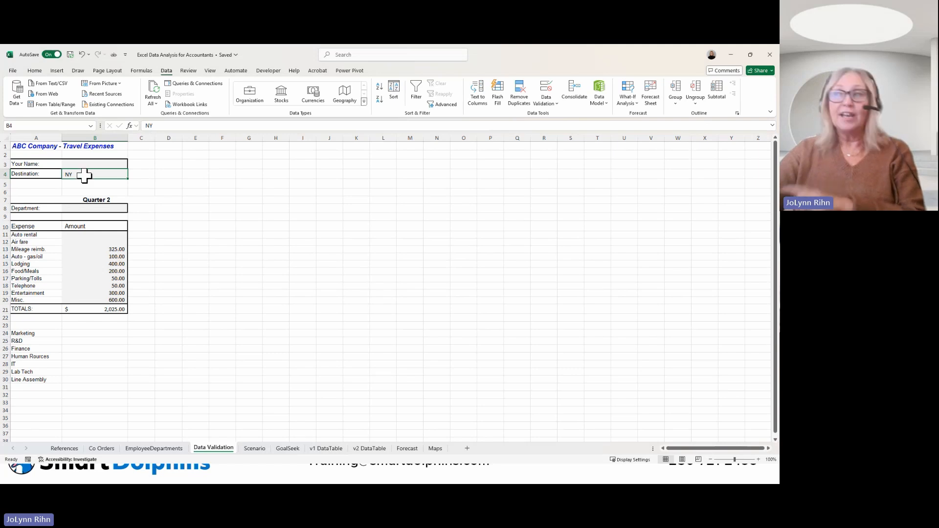
left_click(545, 91)
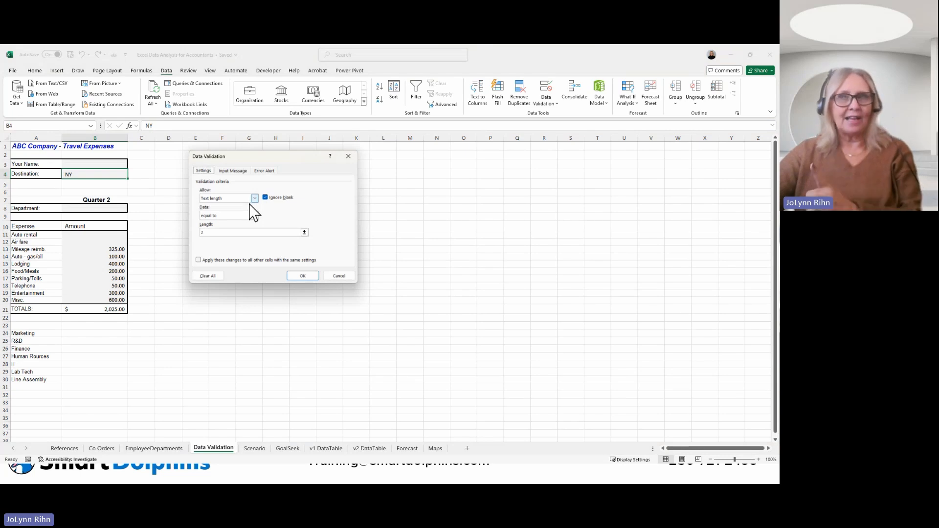
left_click(233, 172)
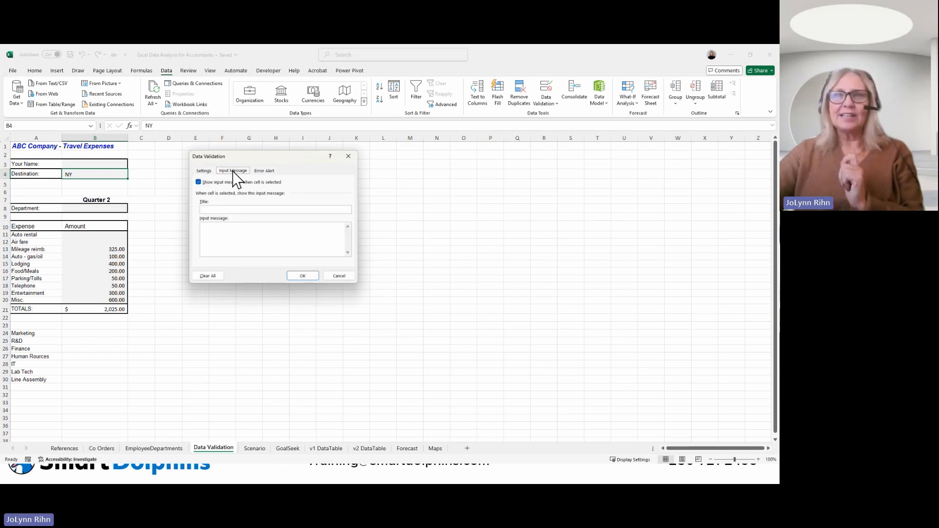
left_click(240, 232)
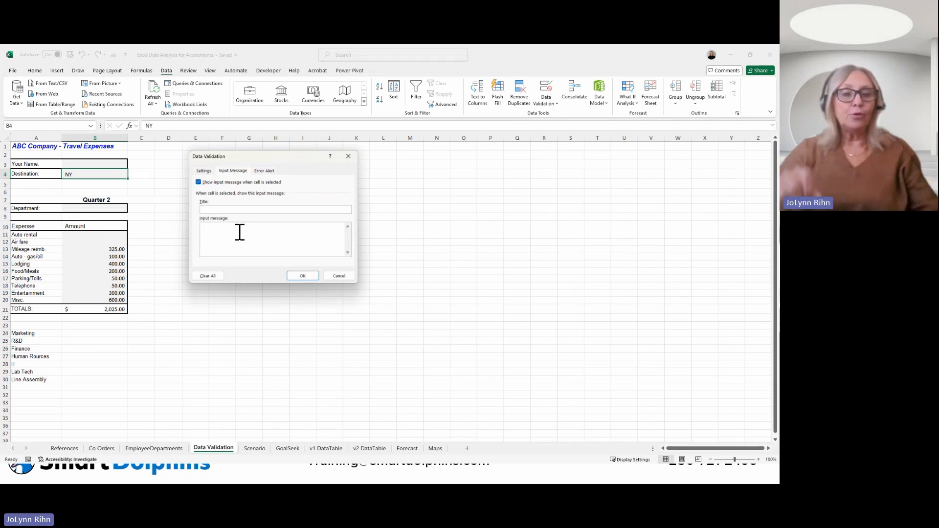
type("Enter")
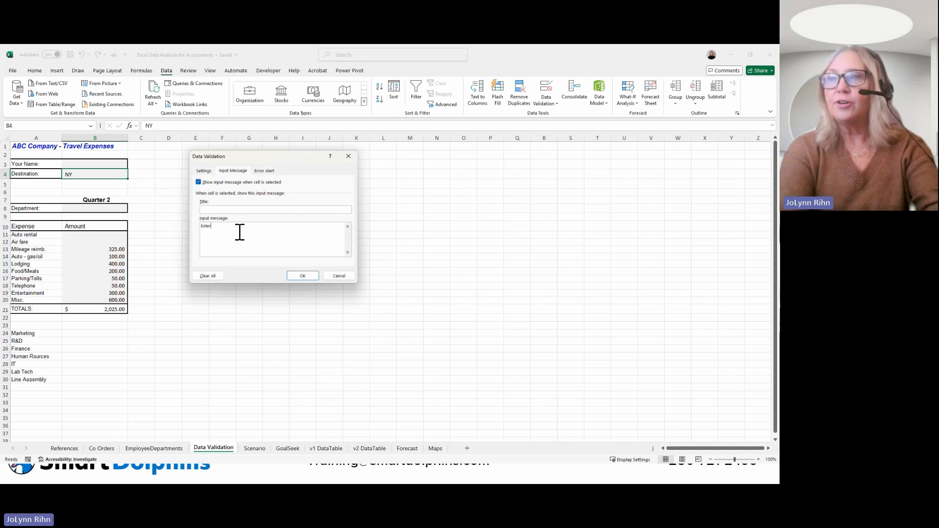
type(" 2 d")
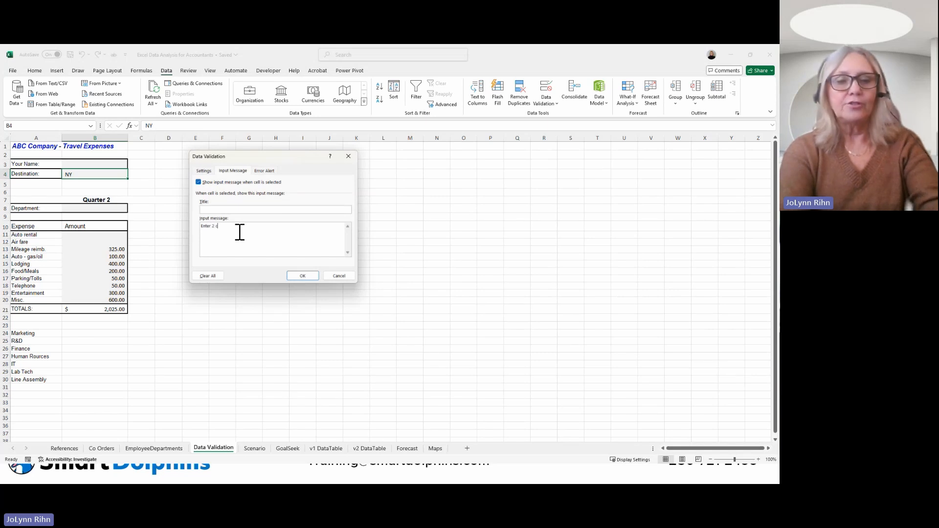
type("hrs")
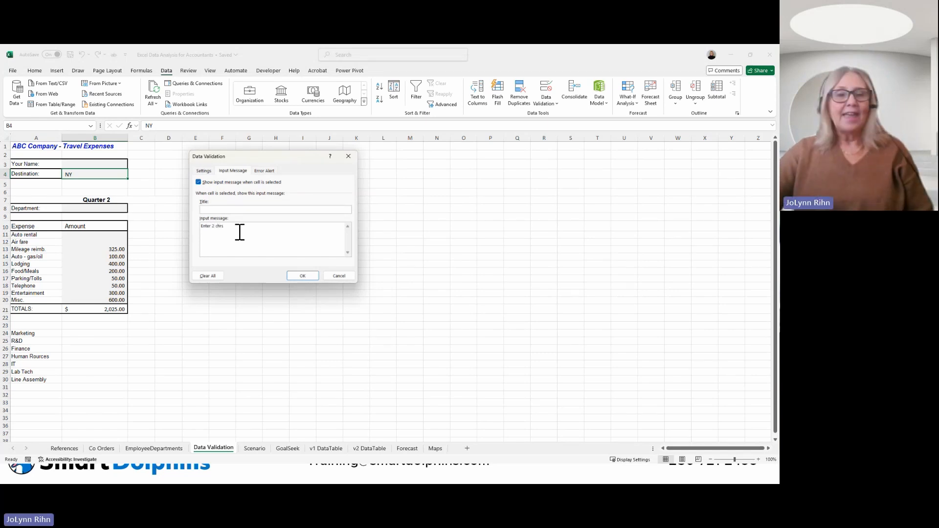
Step: Set up the error alert for B4 with the Stop style and the title "Invalid Destination"
left_click(265, 171)
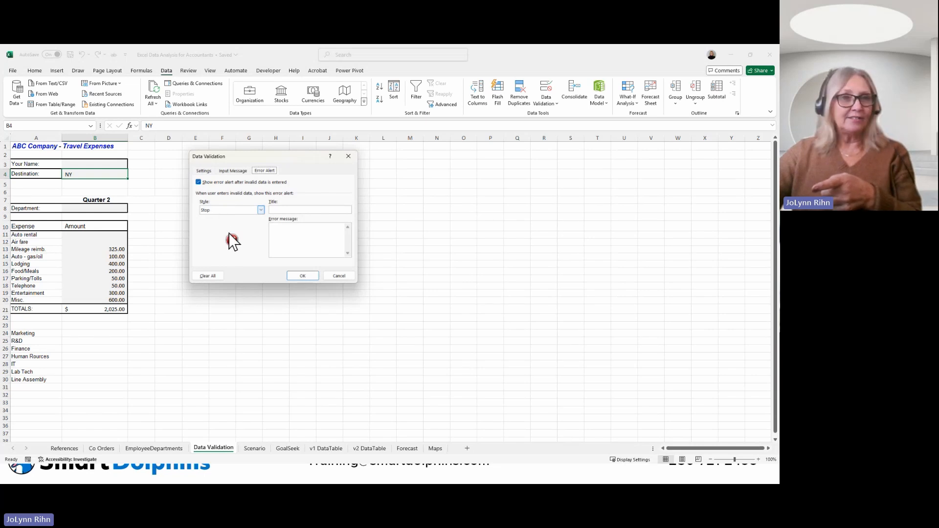
left_click(230, 209)
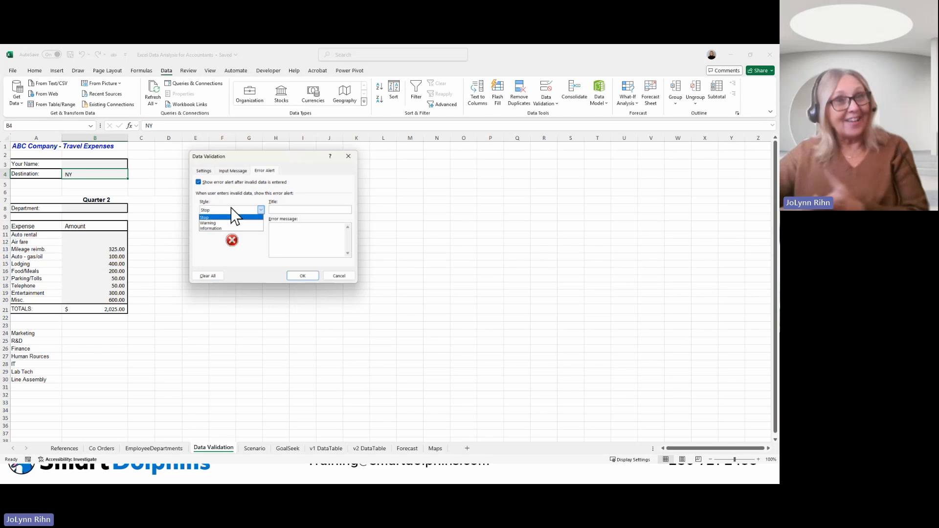
left_click(308, 215)
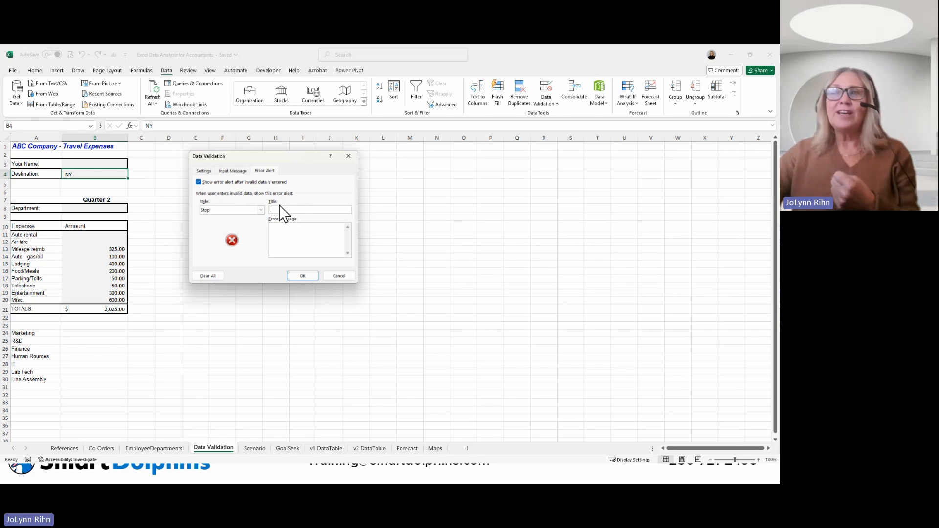
left_click(293, 210)
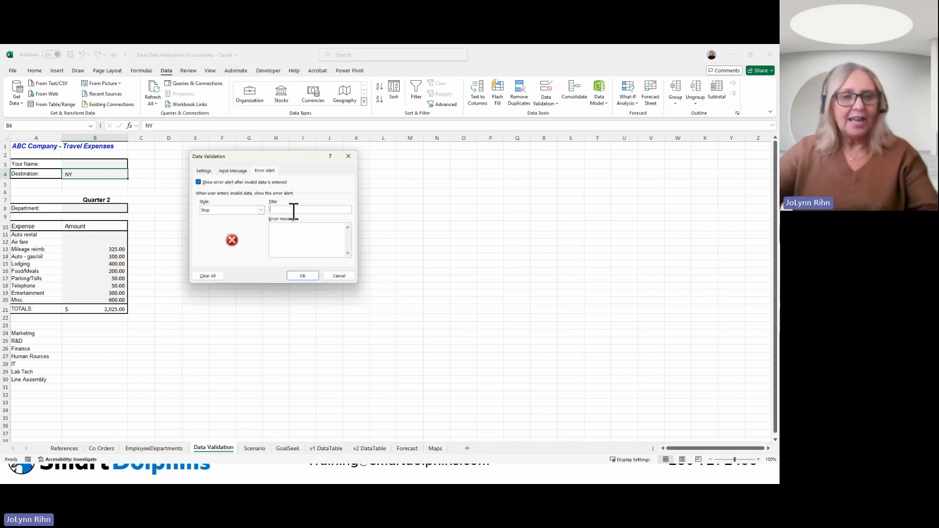
type("Invalid")
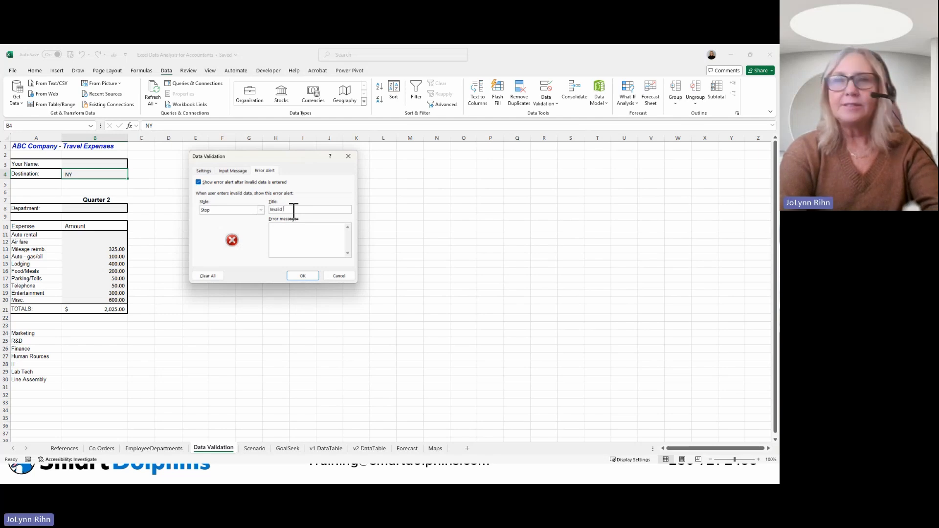
type(" D")
key("BackSpace")
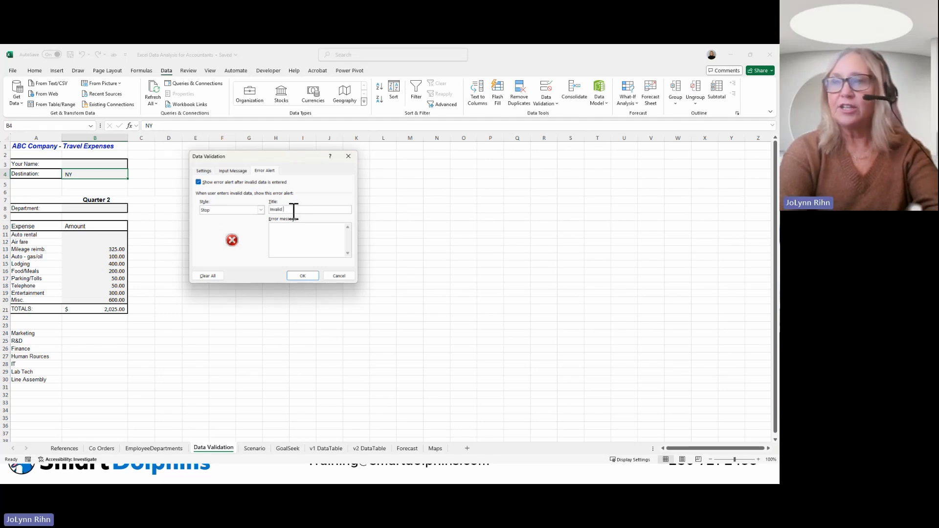
type("Des")
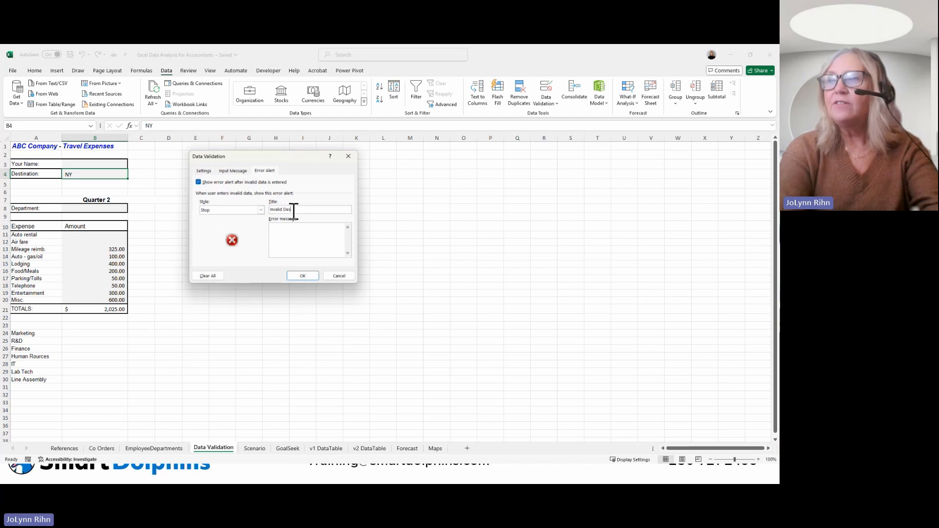
type("tination")
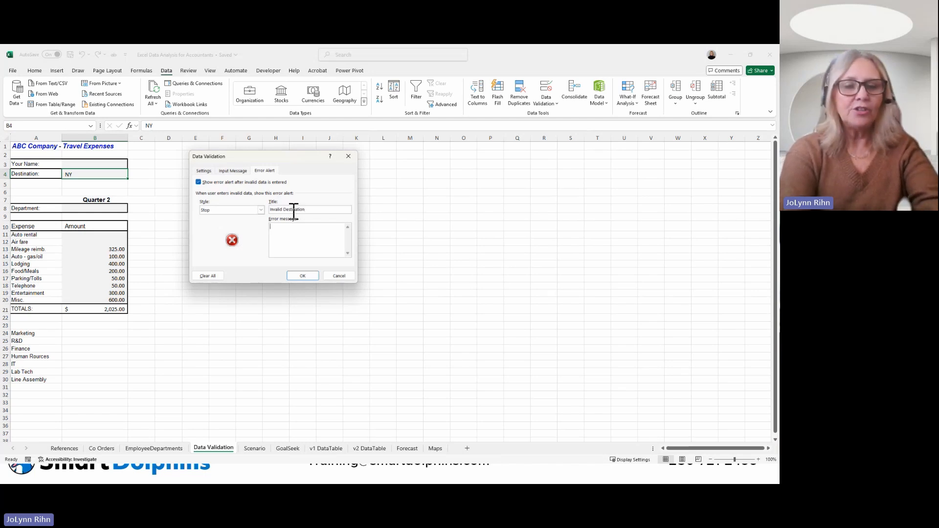
type("You have en")
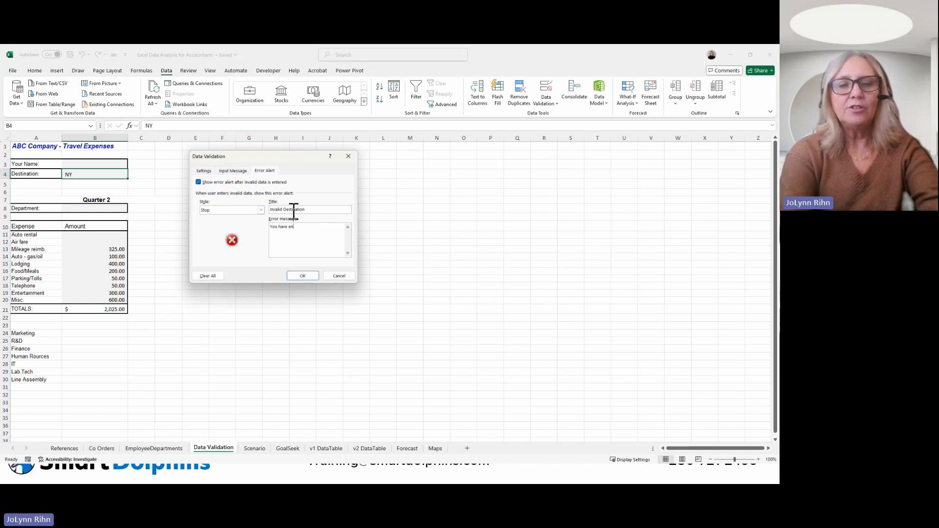
type("tered an inv")
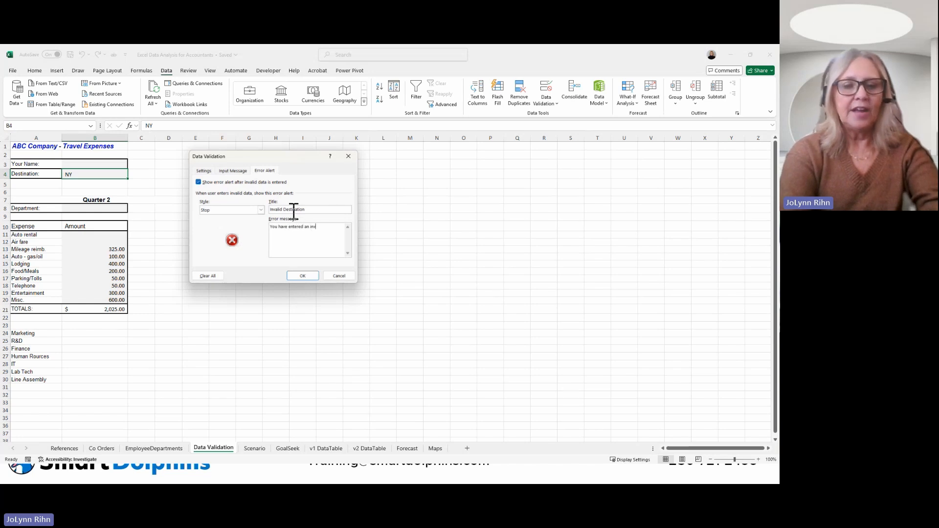
type("alid des")
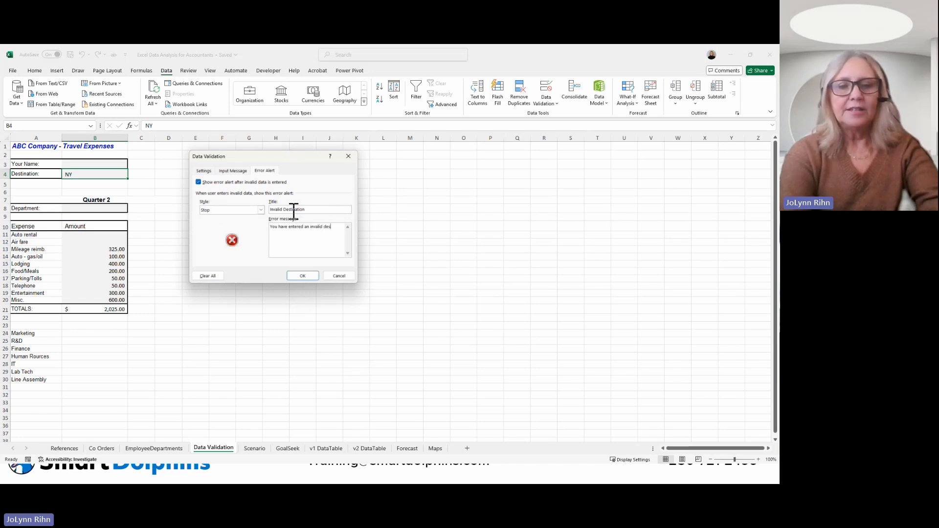
type("tination. P")
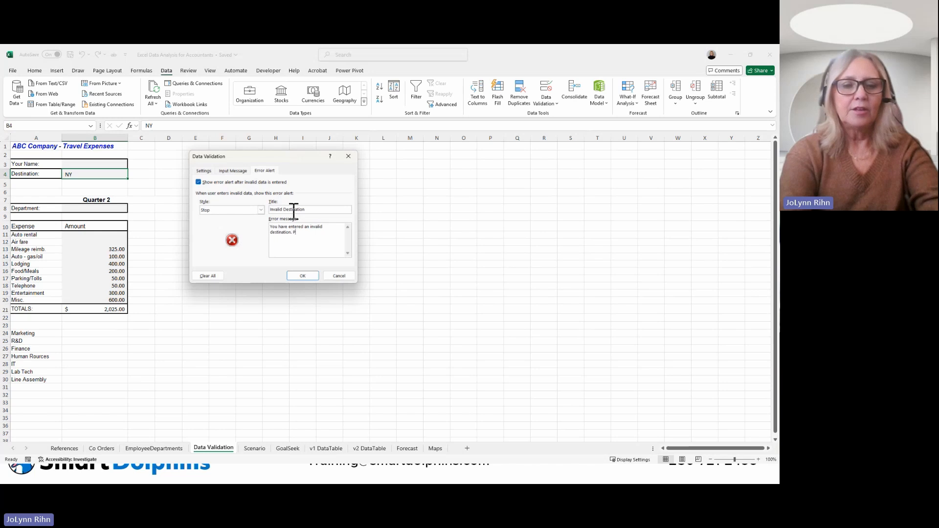
type("lease enter")
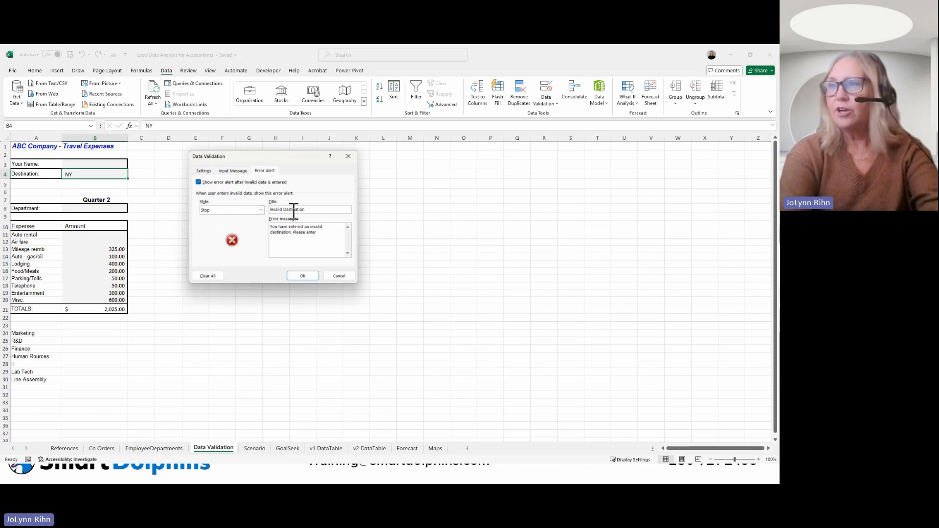
type(" 2 chars.")
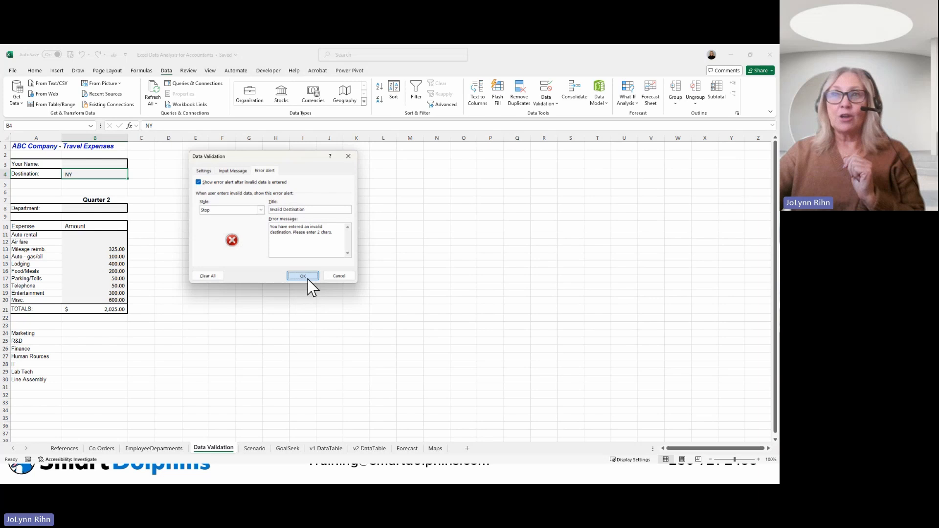
Step: Set the error message to "You have entered an invalid destination. Please enter 2 chars" and apply the validation settings
left_click(306, 278)
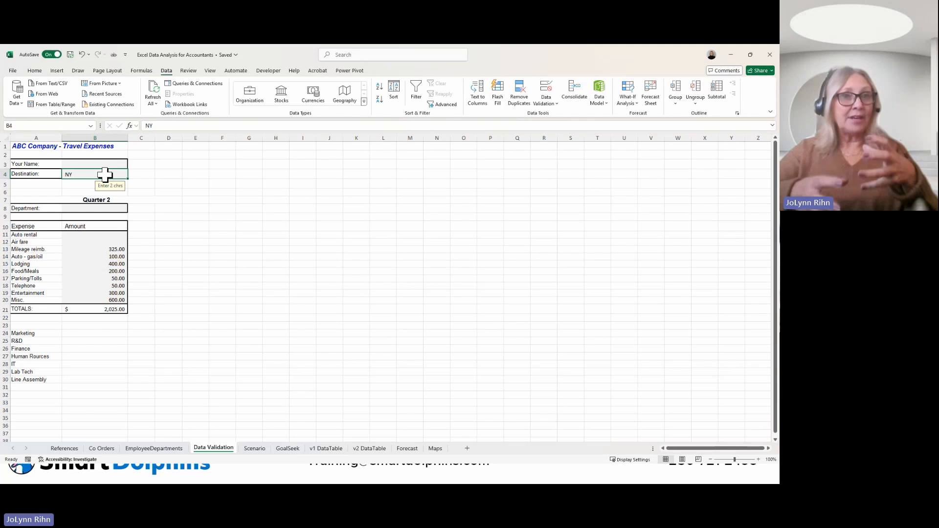
Step: Add a list validation to the Department cell B8 with A24:A30 as the source, and choose Lab Tech from its dropdown
left_click(101, 209)
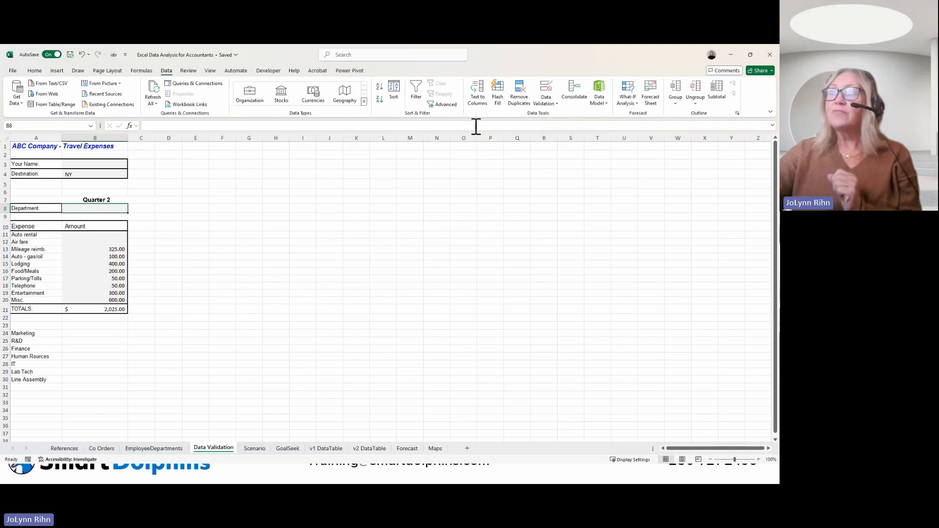
left_click(550, 89)
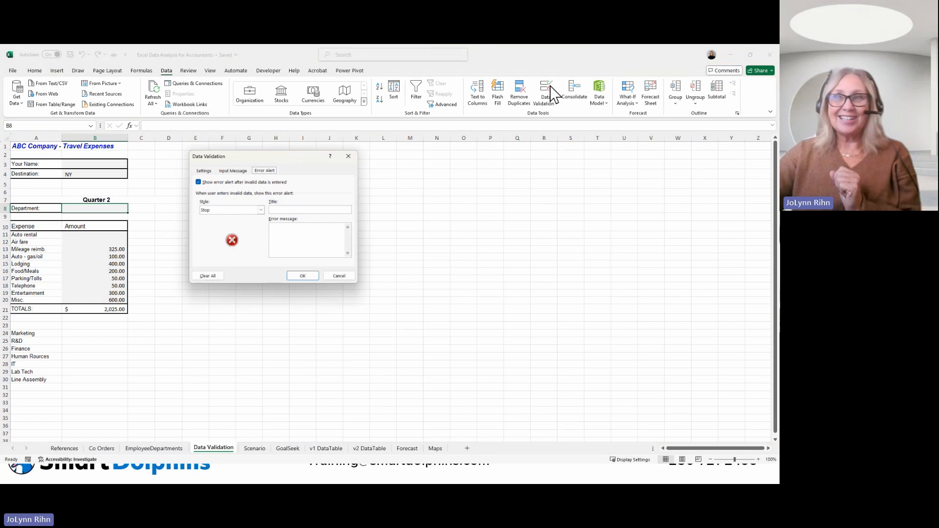
left_click(205, 171)
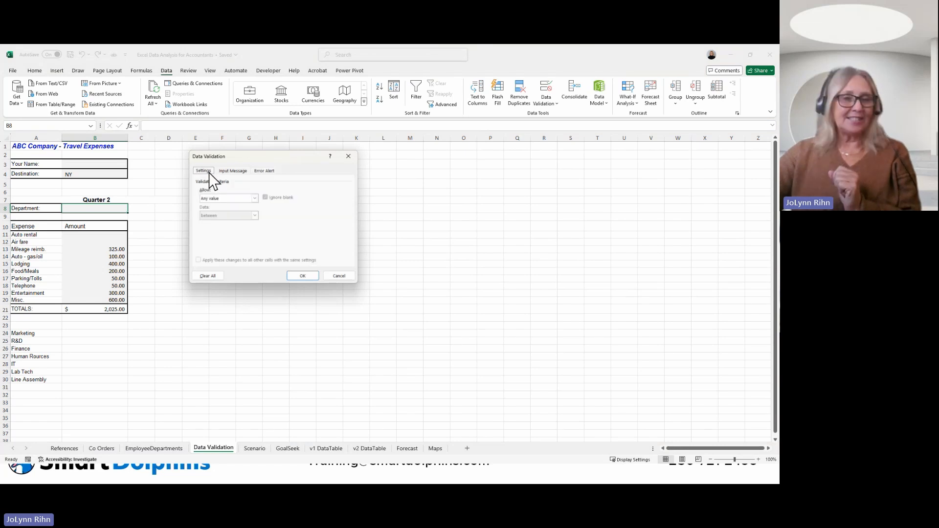
left_click(221, 199)
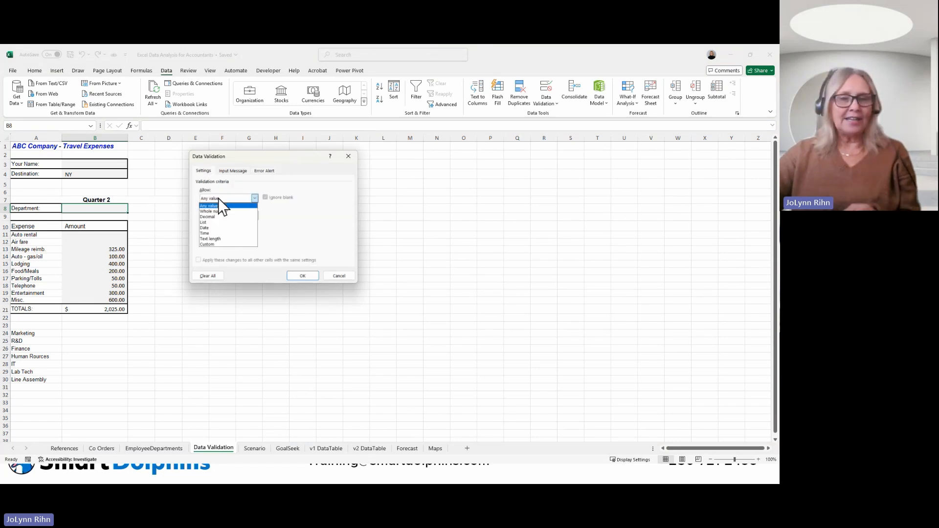
left_click(210, 224)
left_click(207, 232)
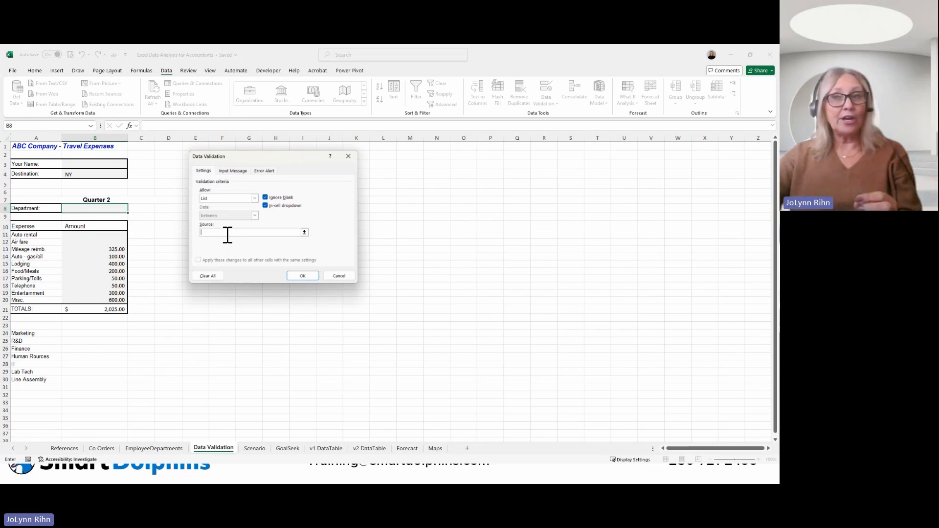
left_click_drag(43, 335, 33, 379)
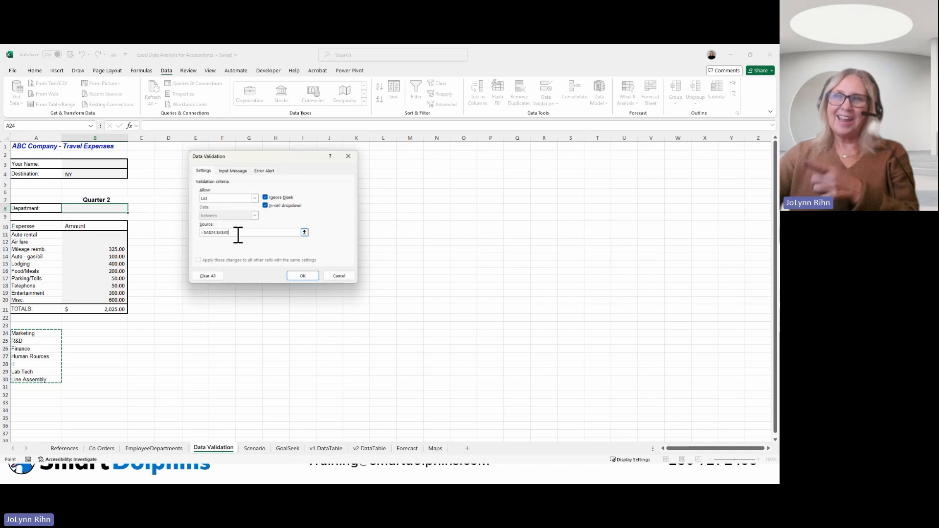
left_click(299, 275)
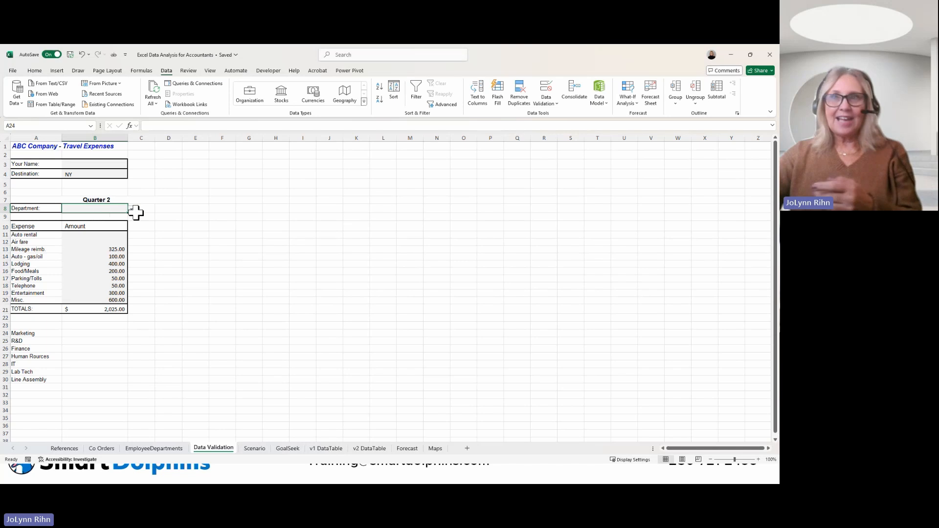
left_click(131, 209)
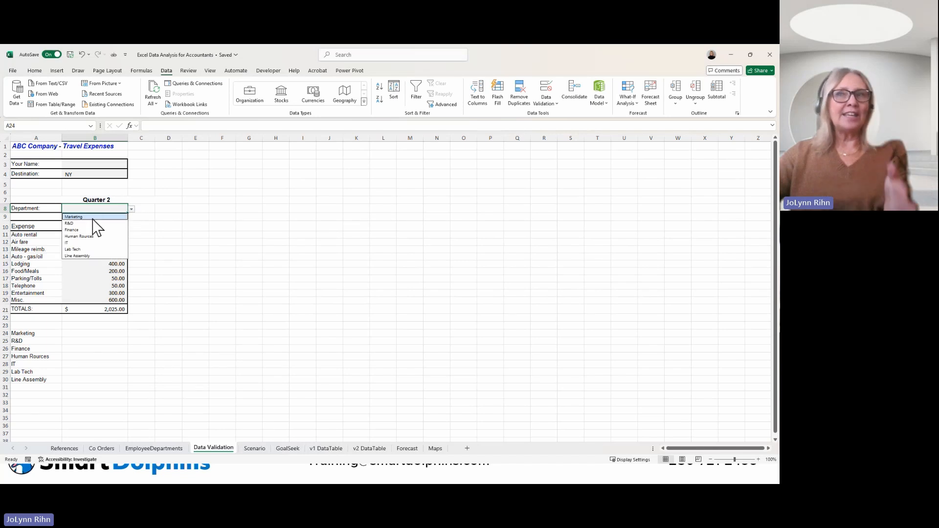
left_click(90, 249)
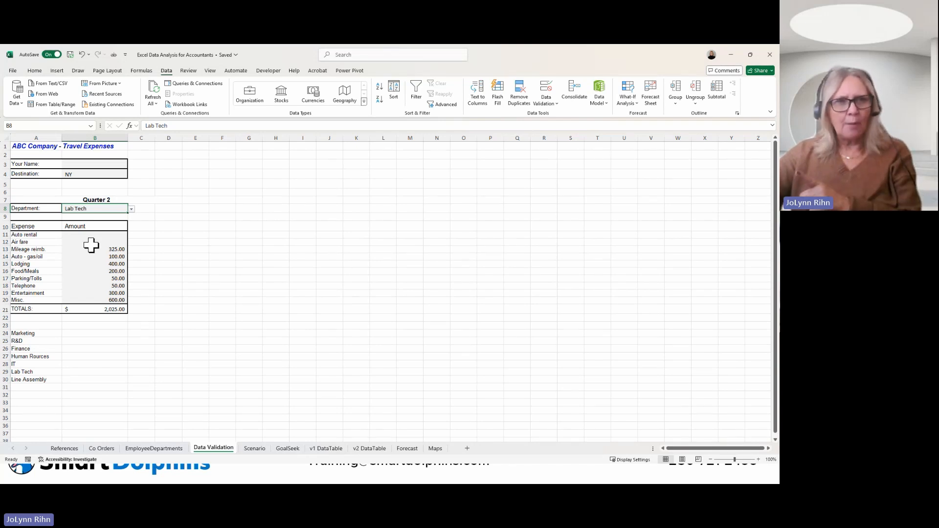
Step: Go to the Co Orders sheet and select the first Salesperson entry in C2
left_click(101, 448)
left_click(154, 154)
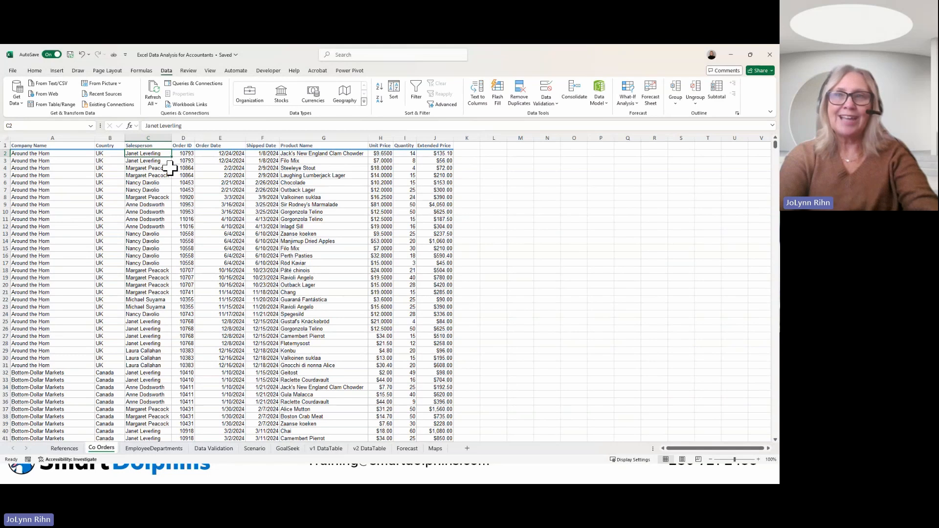
Step: Copy the whole list of Salesperson names from C2 down and paste it at A1 of a new sheet placed after Data Validation
key("ctrl+shift+Down")
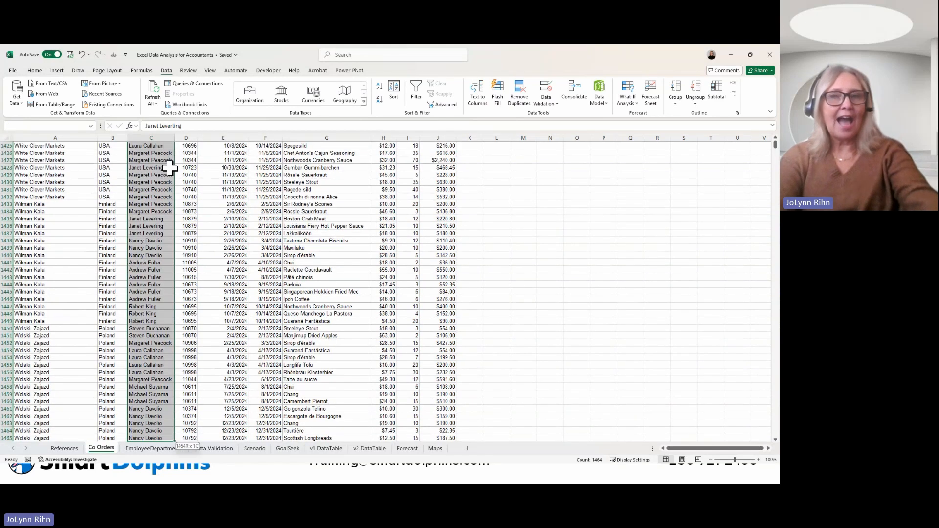
key("ctrl+c")
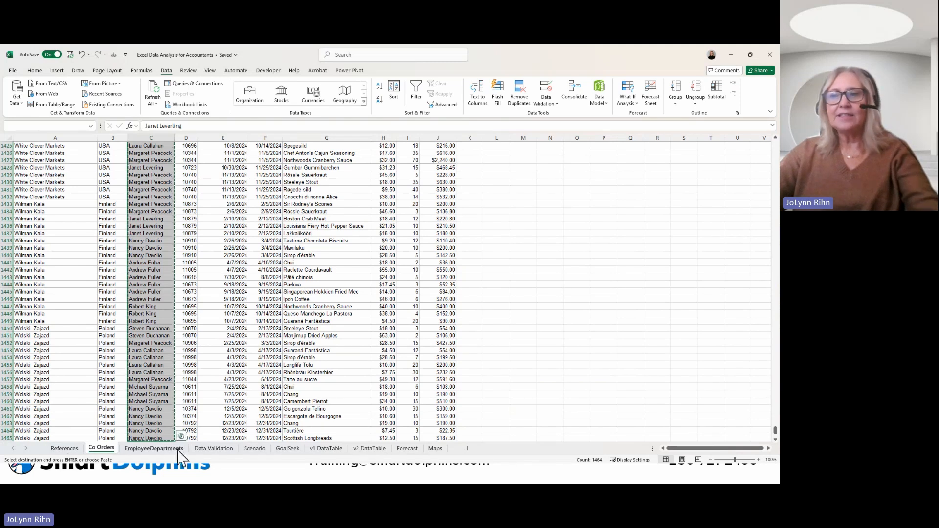
left_click(214, 449)
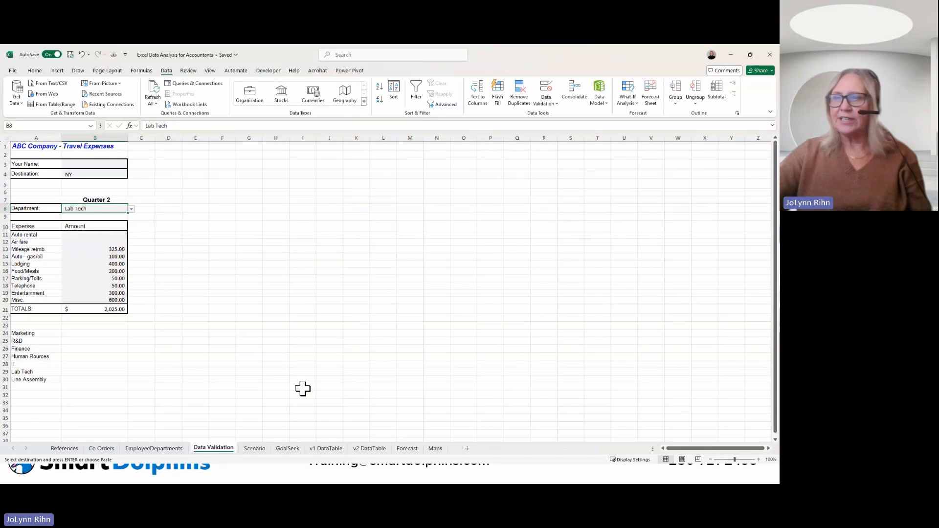
left_click(467, 449)
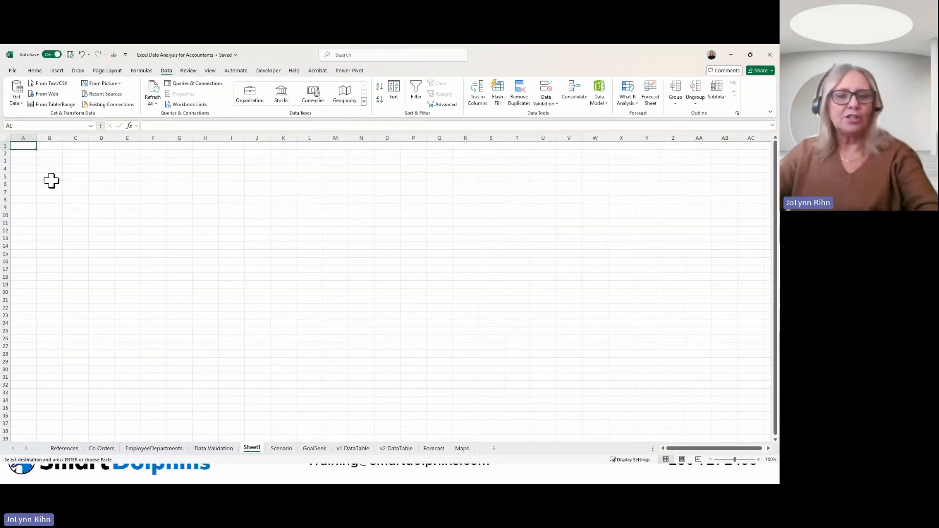
key("ctrl+v")
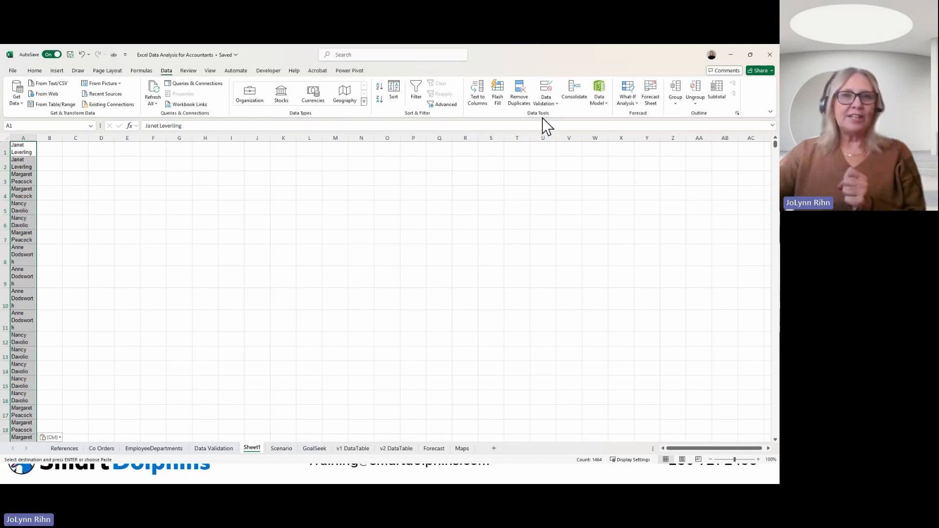
key("Escape")
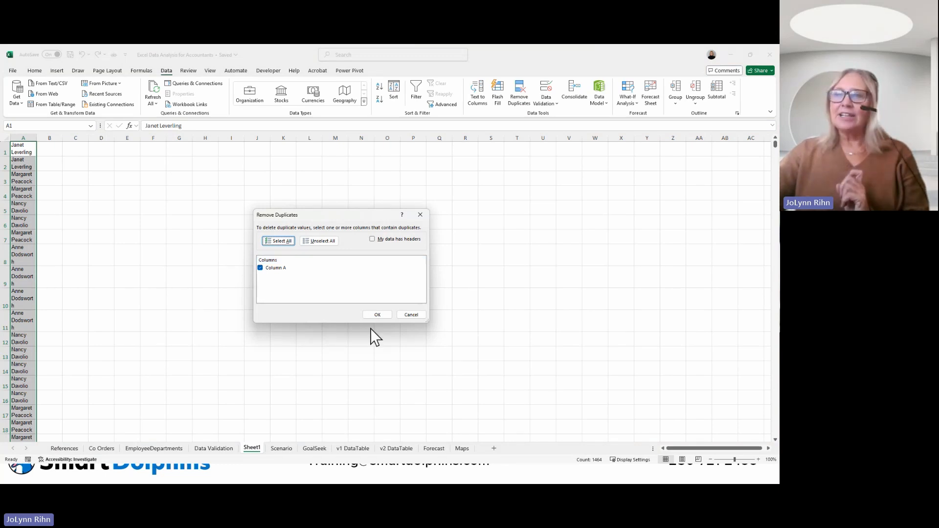
Step: Remove the duplicate names from column A with no header row, and sort the remaining names A to Z
left_click(378, 316)
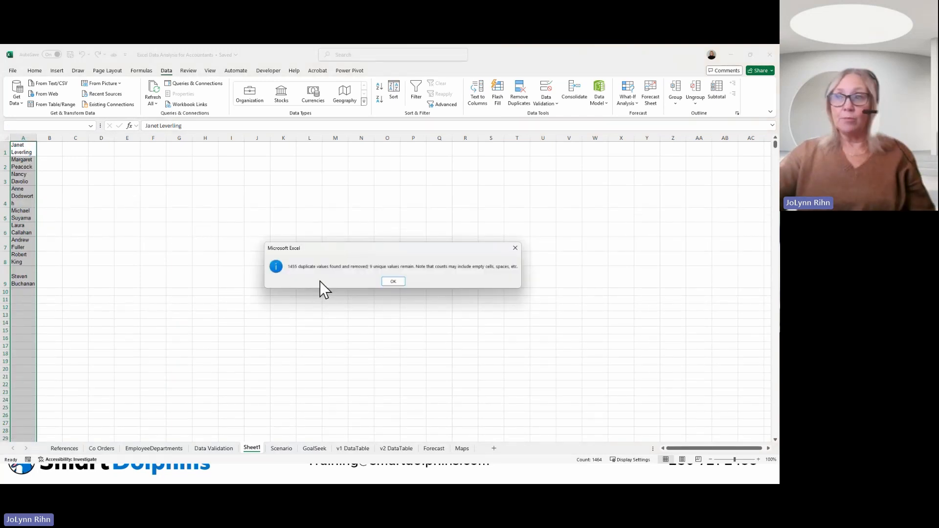
left_click(393, 283)
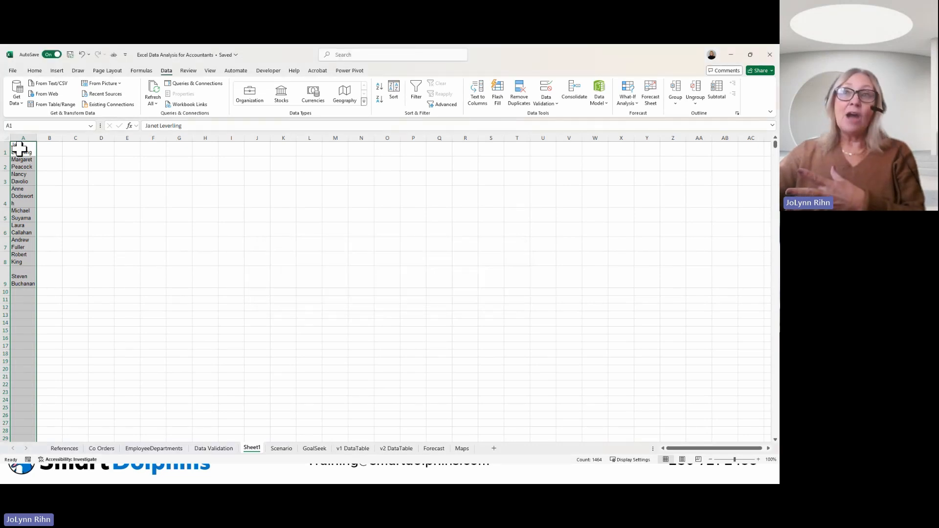
left_click_drag(21, 147, 33, 283)
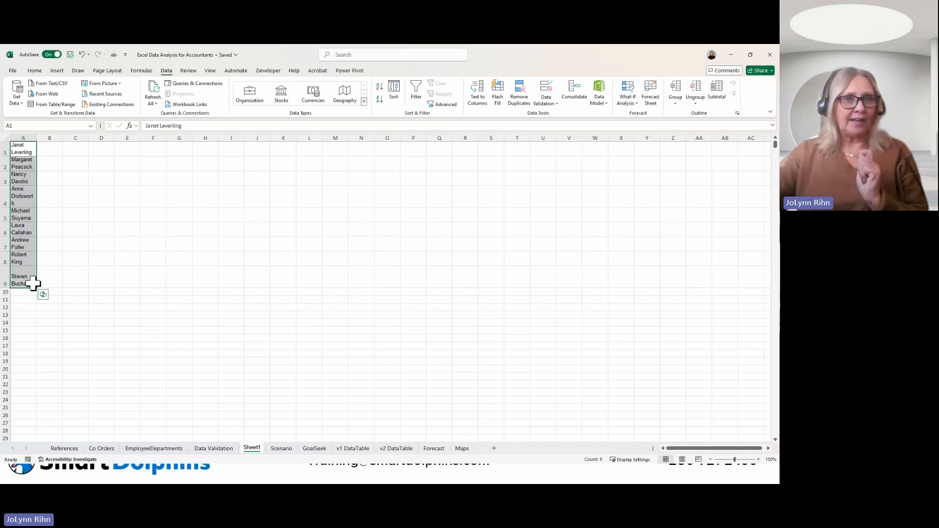
left_click(21, 149)
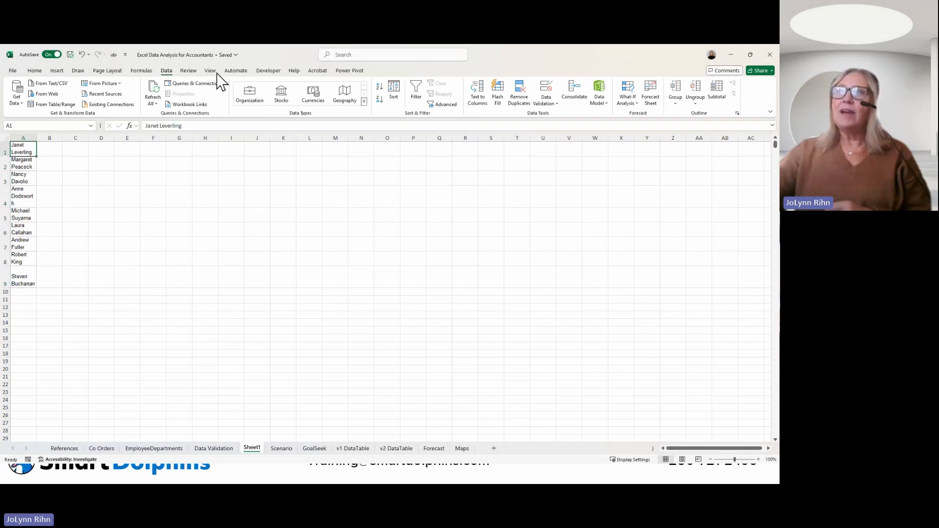
left_click(379, 89)
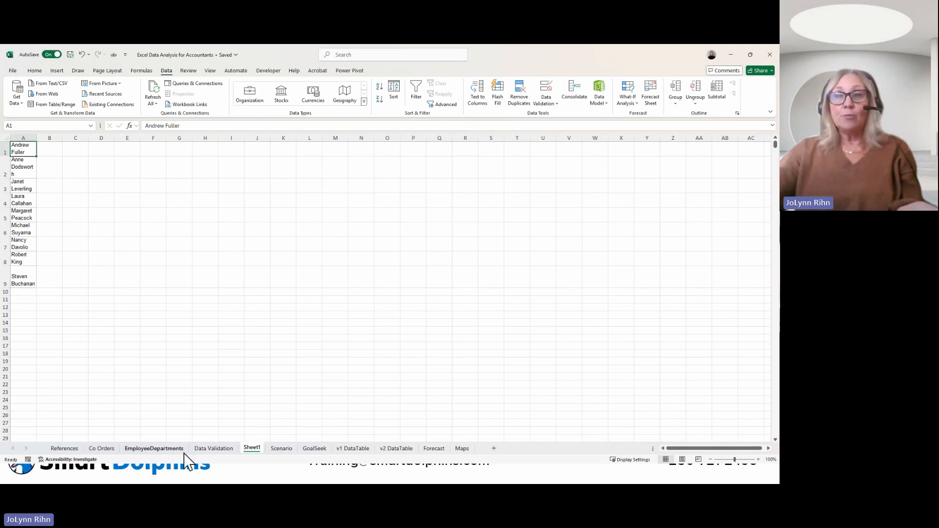
Step: Add a list validation to the Your Name cell B3 on Data Validation, sourced from Sheet1 A1:A9, and choose the third name from its dropdown
left_click(208, 449)
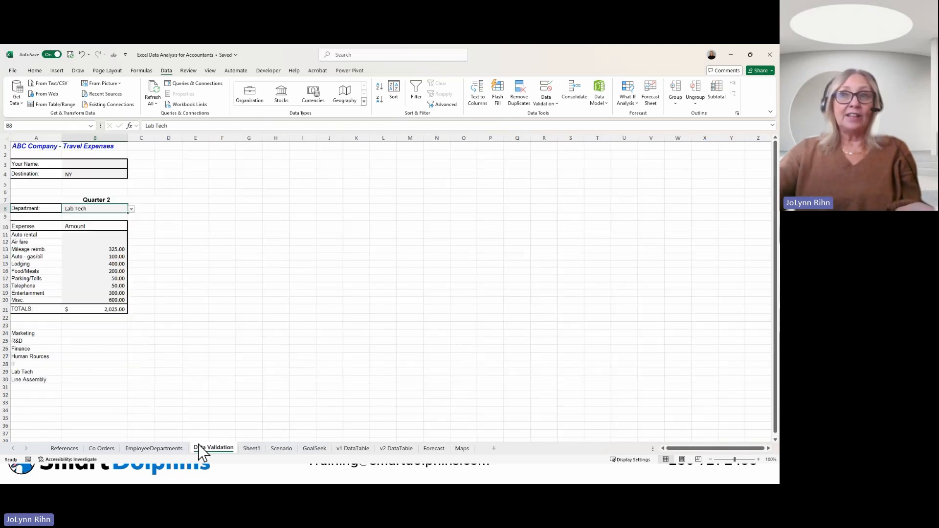
left_click(91, 167)
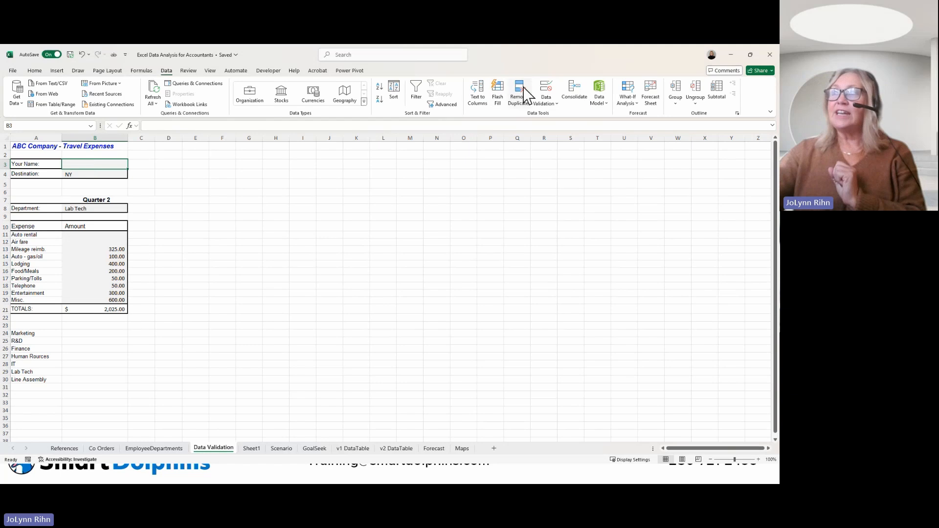
left_click(545, 88)
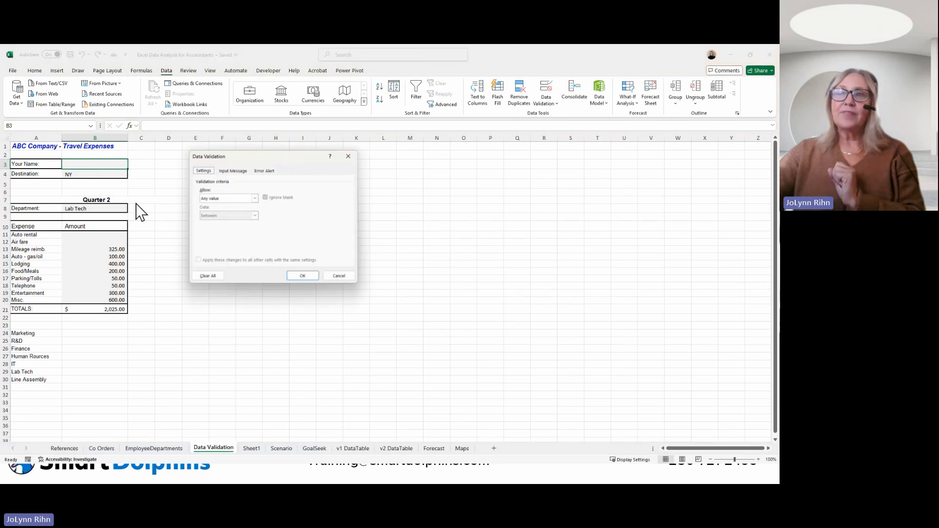
left_click(210, 198)
left_click(211, 222)
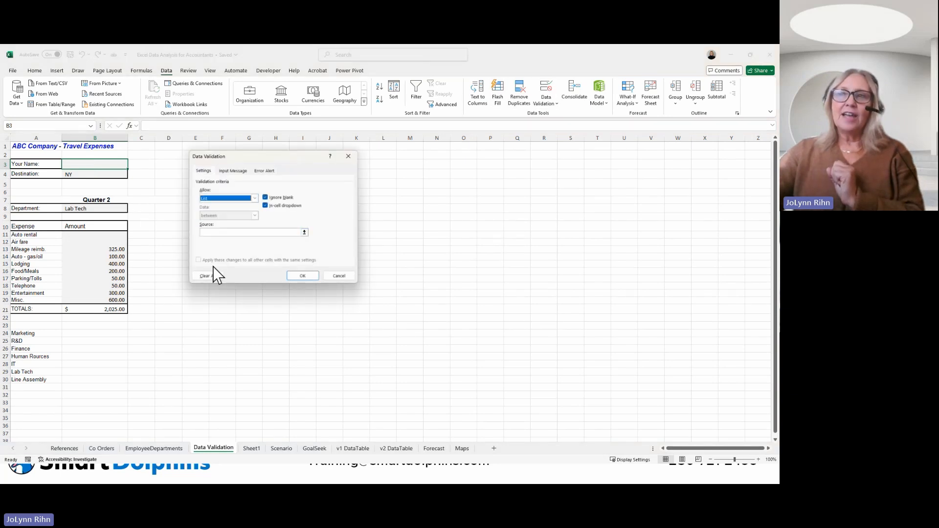
left_click(211, 233)
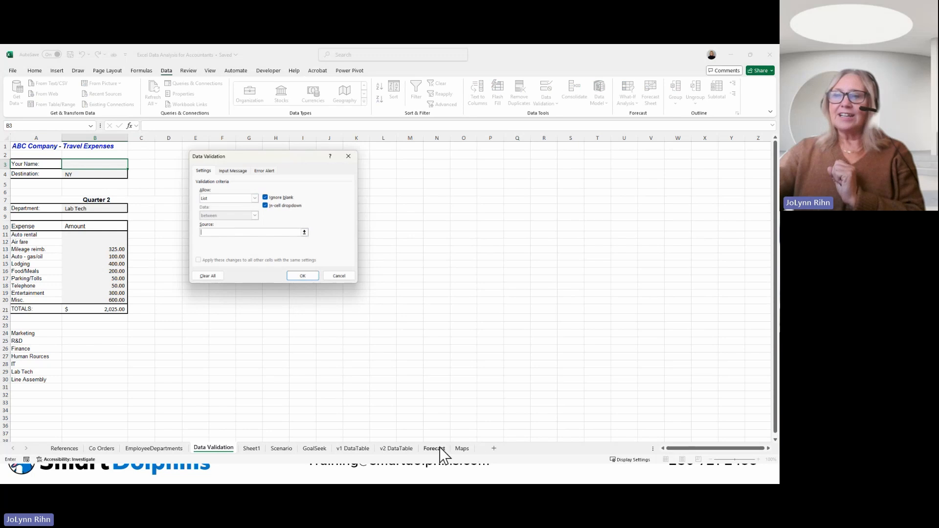
left_click(252, 449)
left_click_drag(18, 149, 18, 281)
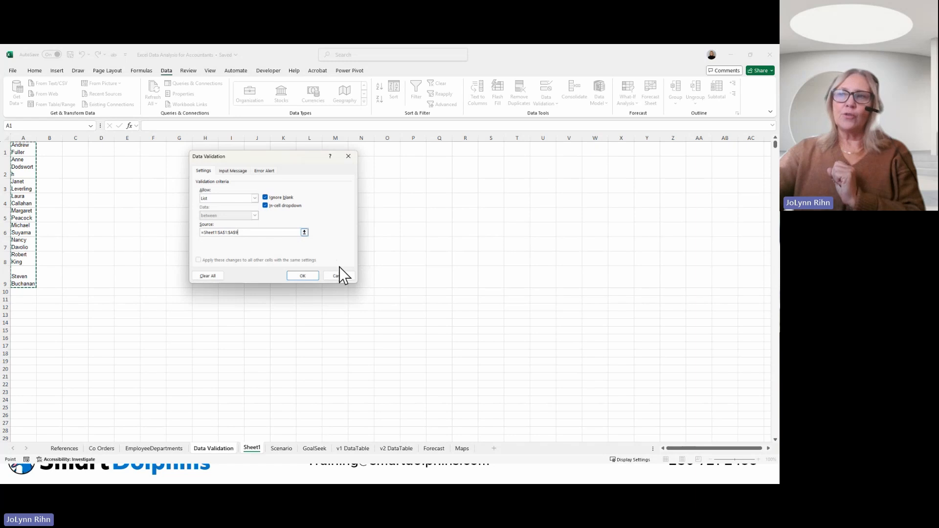
left_click(302, 276)
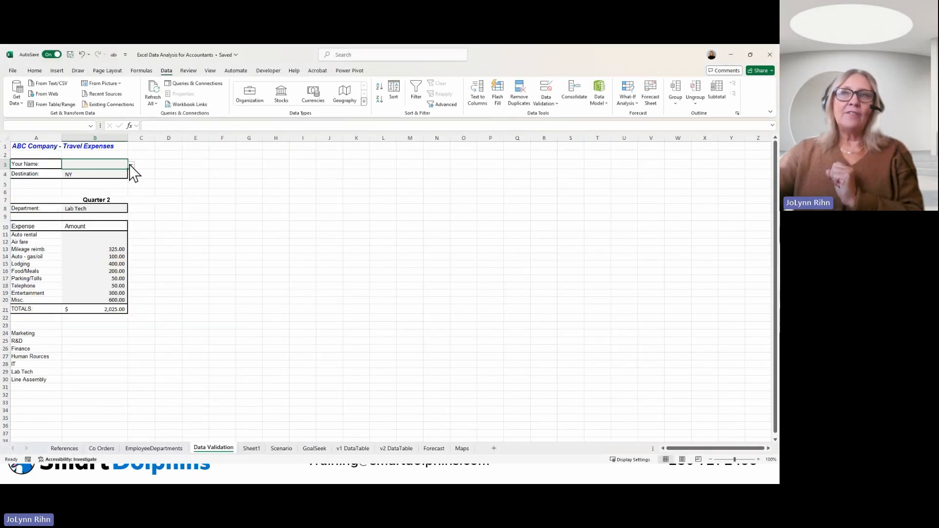
left_click(131, 166)
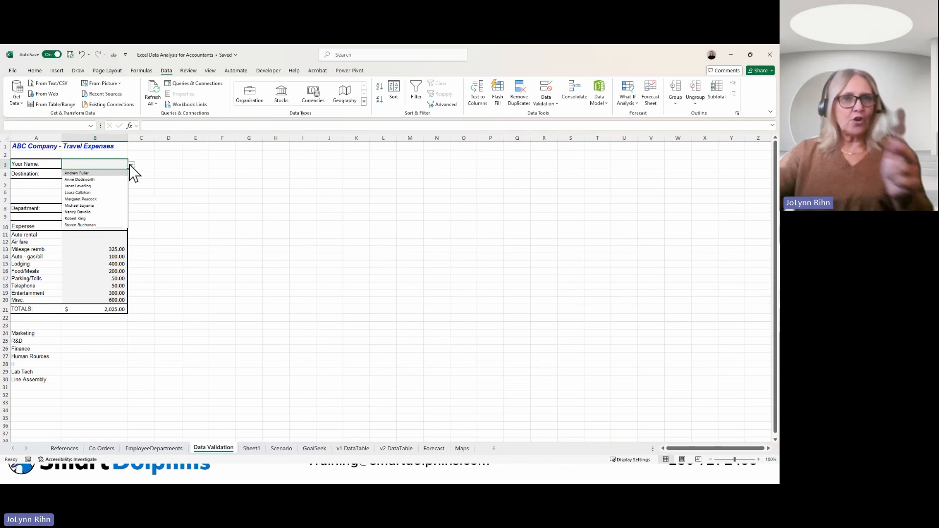
left_click(101, 186)
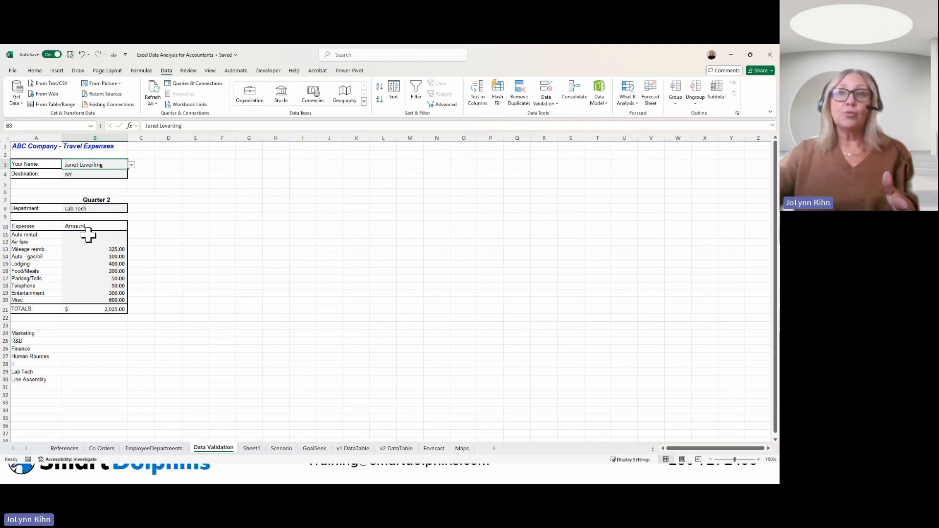
Step: Set the validation of the expense amounts B11:B20 to allow decimals between 100 and 500
left_click_drag(88, 235, 88, 300)
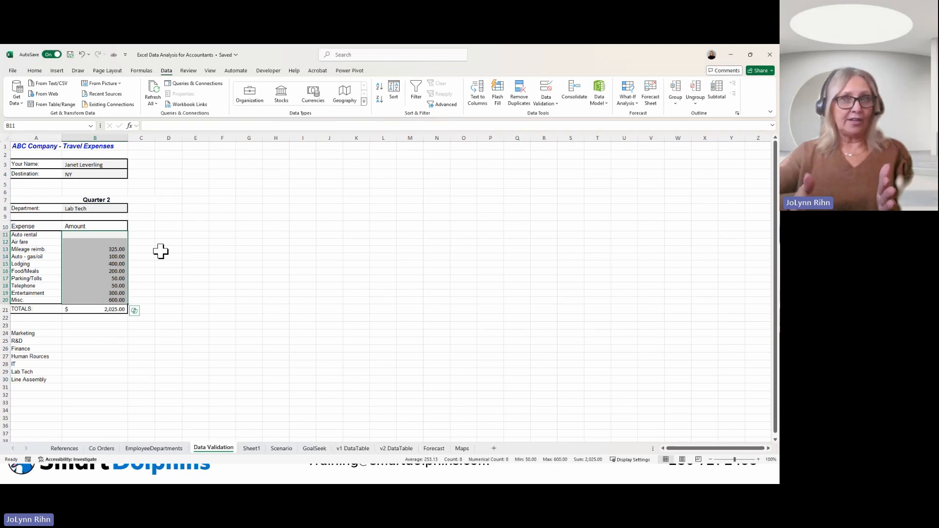
left_click(556, 97)
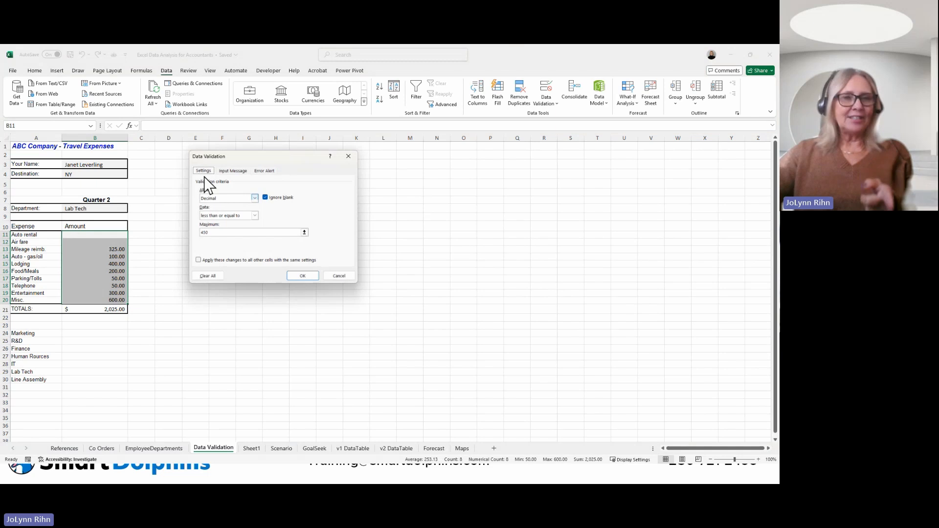
left_click(216, 198)
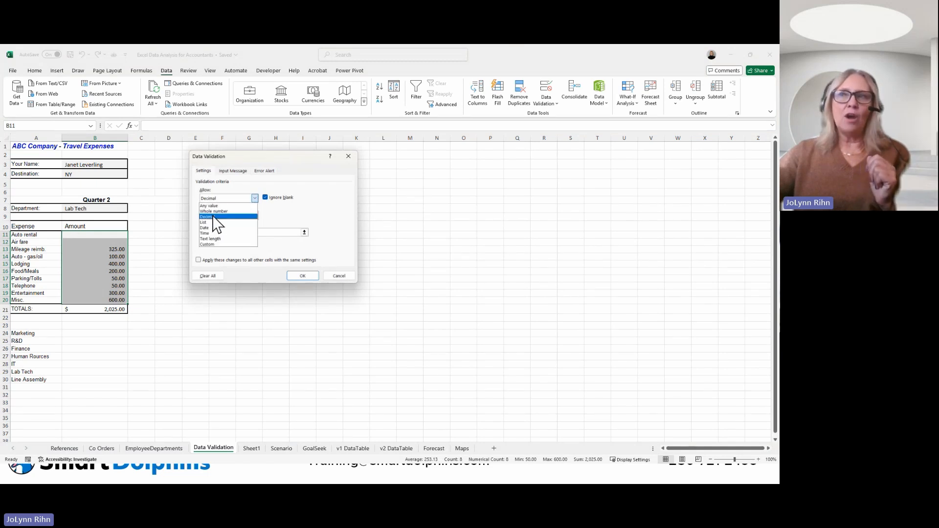
left_click(216, 217)
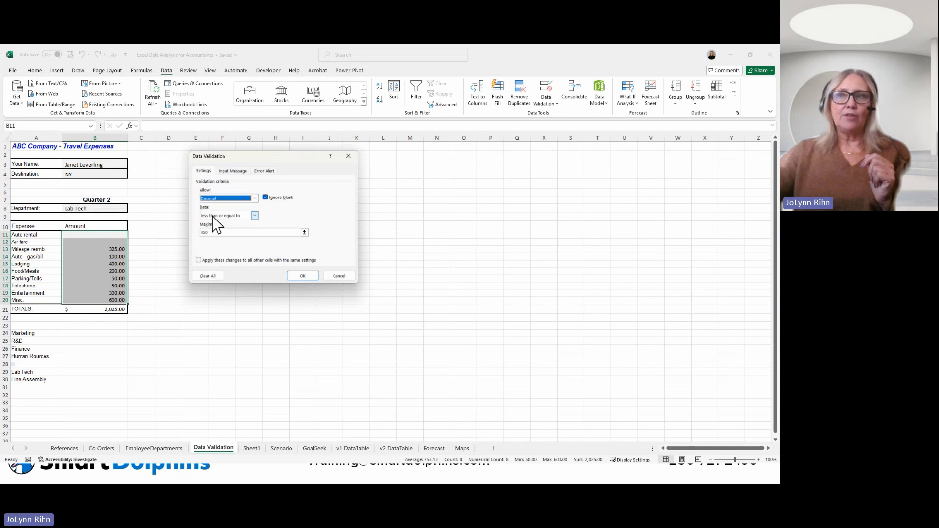
left_click(217, 217)
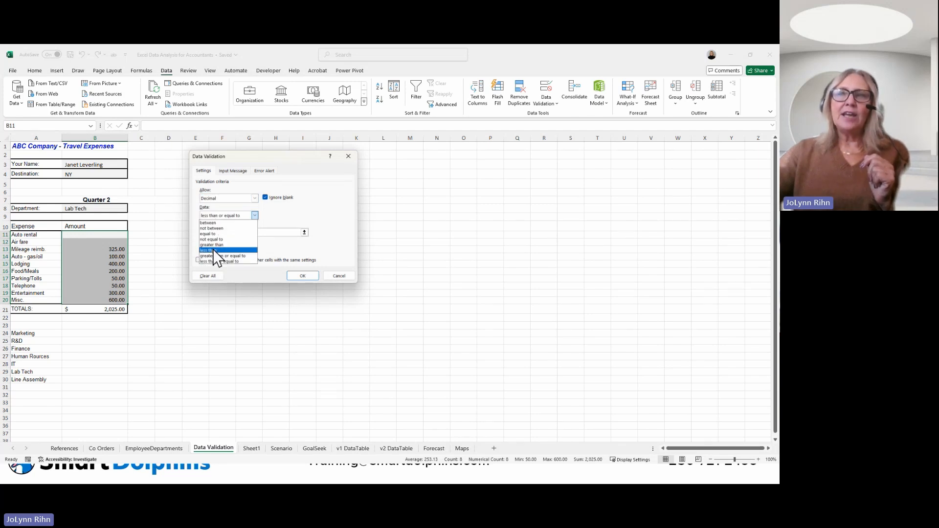
left_click(210, 223)
left_click_drag(204, 234, 195, 233)
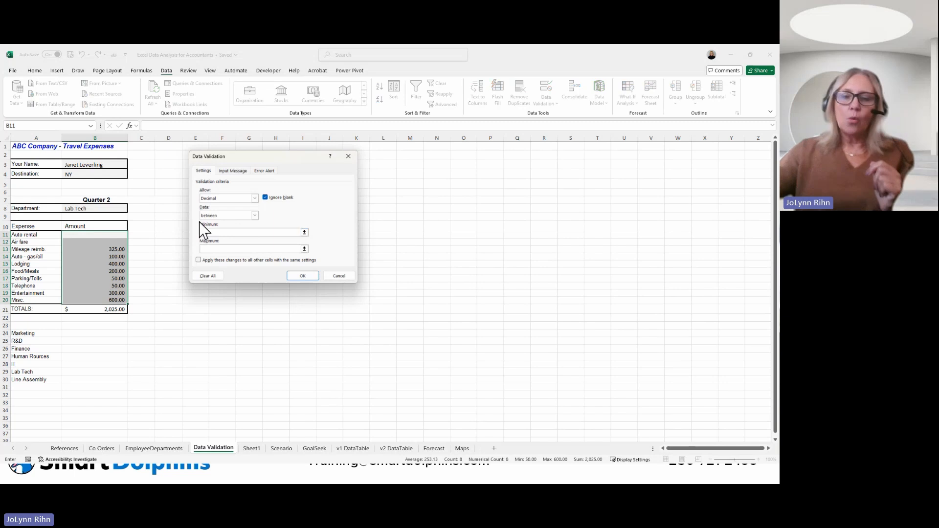
type("100")
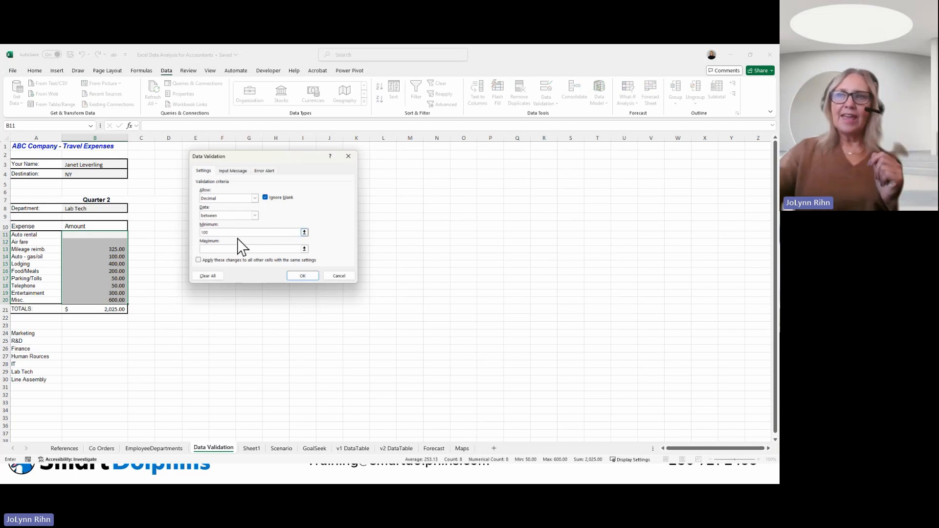
left_click(207, 247)
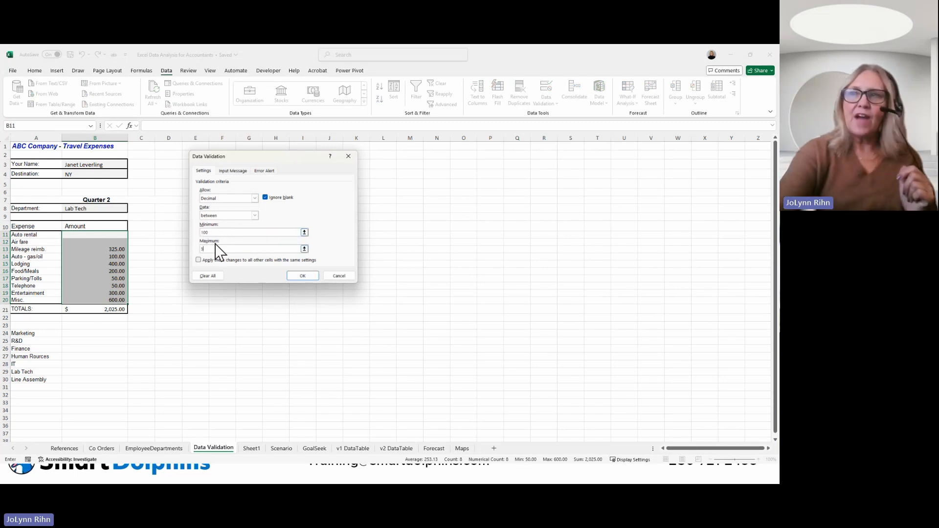
type("500")
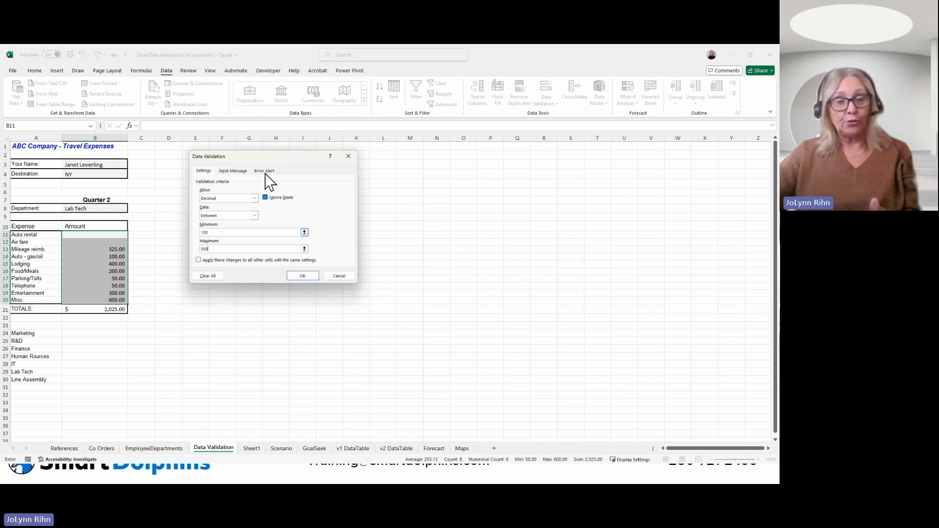
left_click(300, 276)
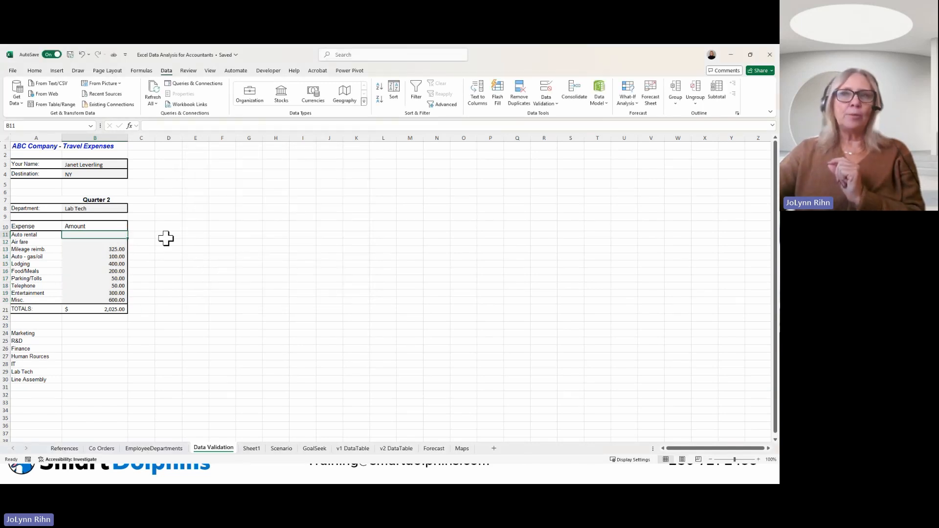
Step: Test the Auto rental amount in B11 by trying 600, then retry the entry with 459
type("600")
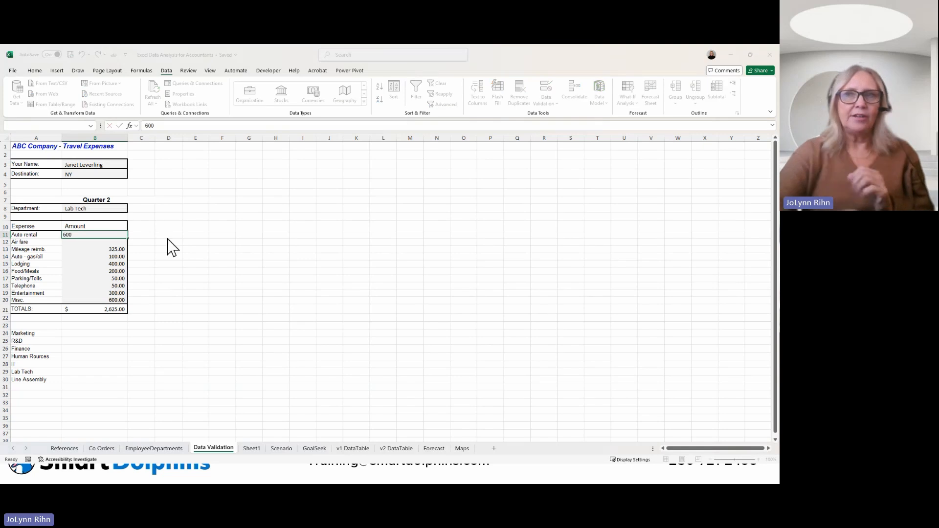
key("Return")
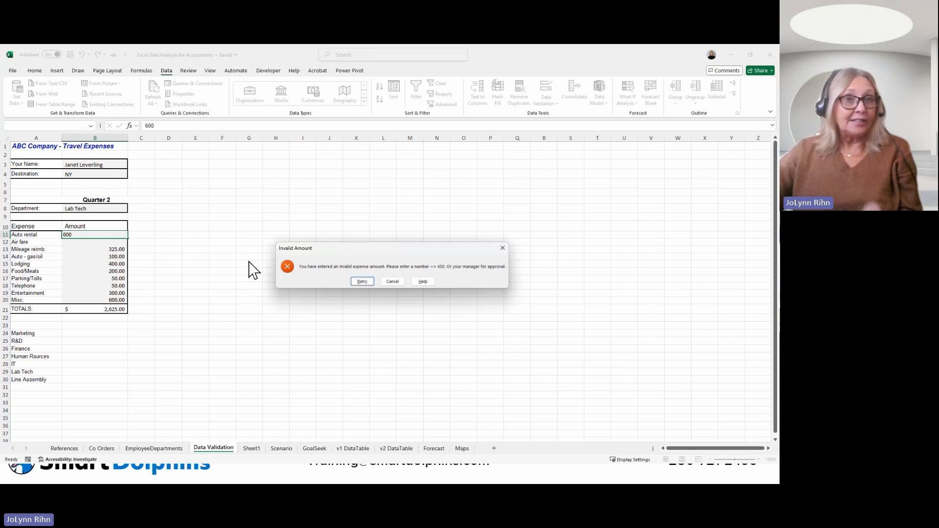
left_click(354, 280)
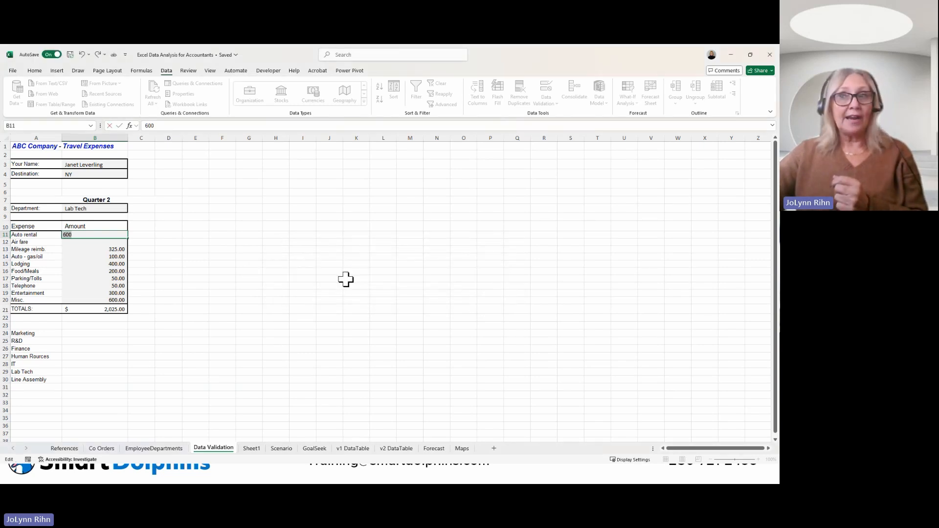
type("45")
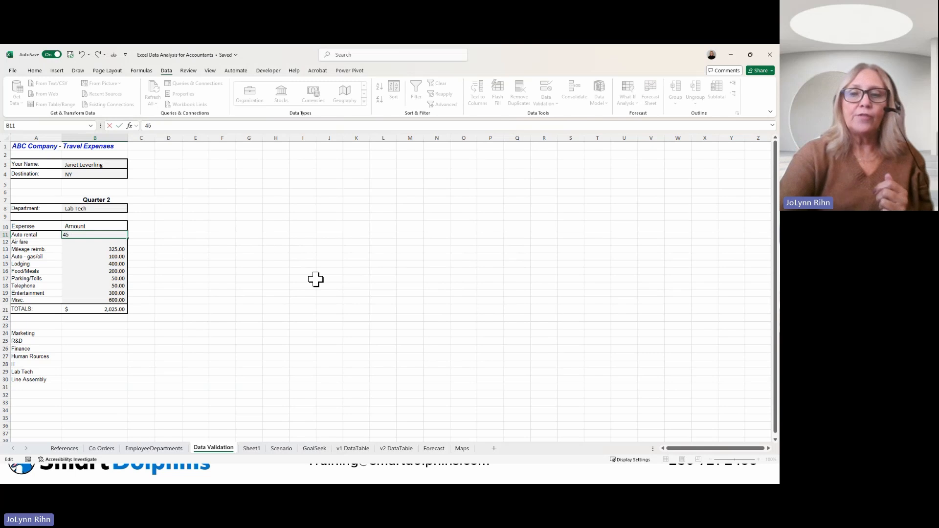
type("9")
key("Return")
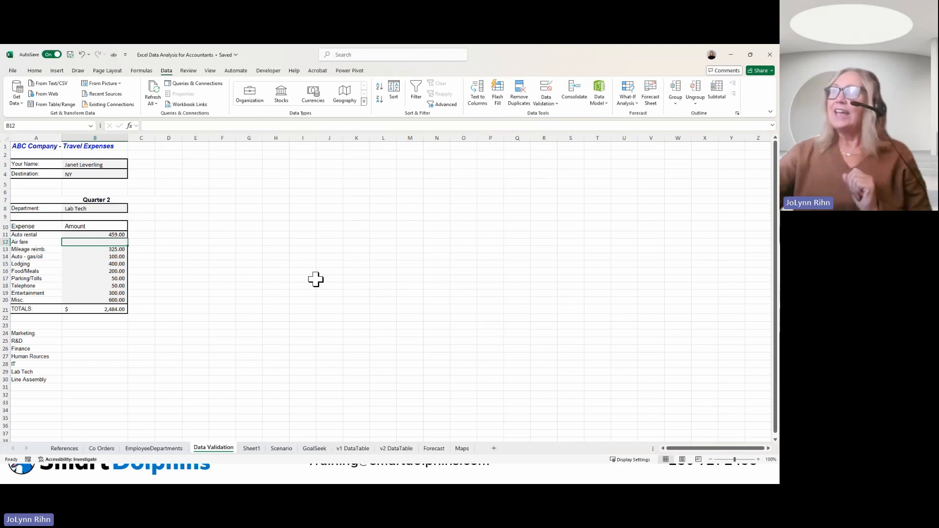
Step: Circle the invalid data among the travel expenses and set the Parking/Tolls amount in B17 to 120
left_click(543, 106)
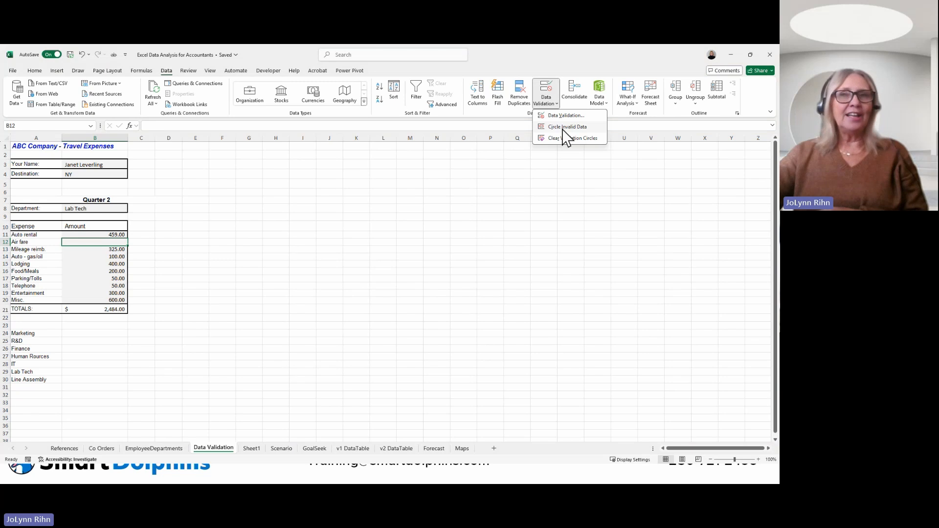
left_click(564, 129)
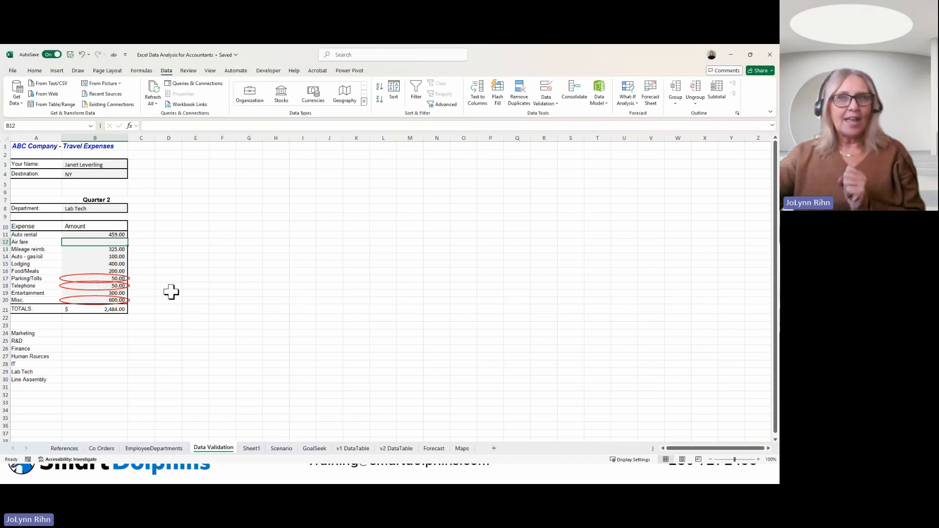
left_click(121, 278)
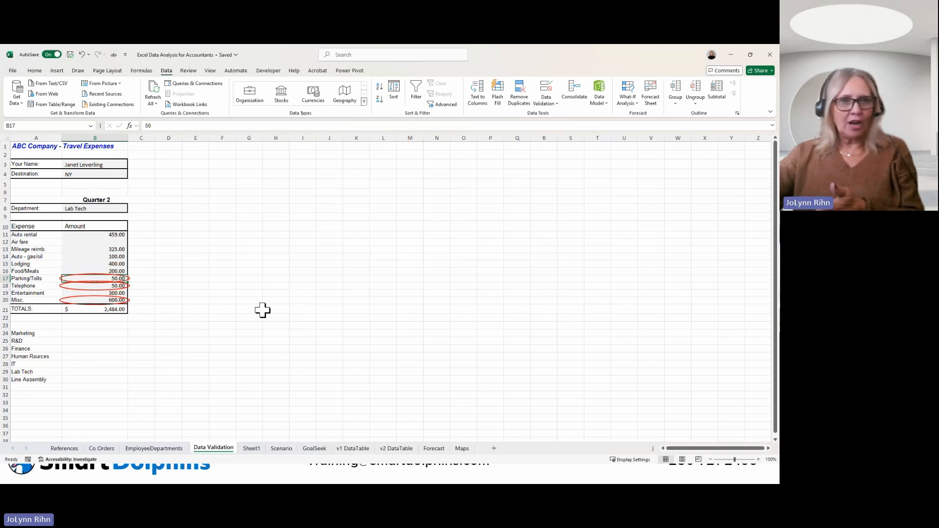
type("120")
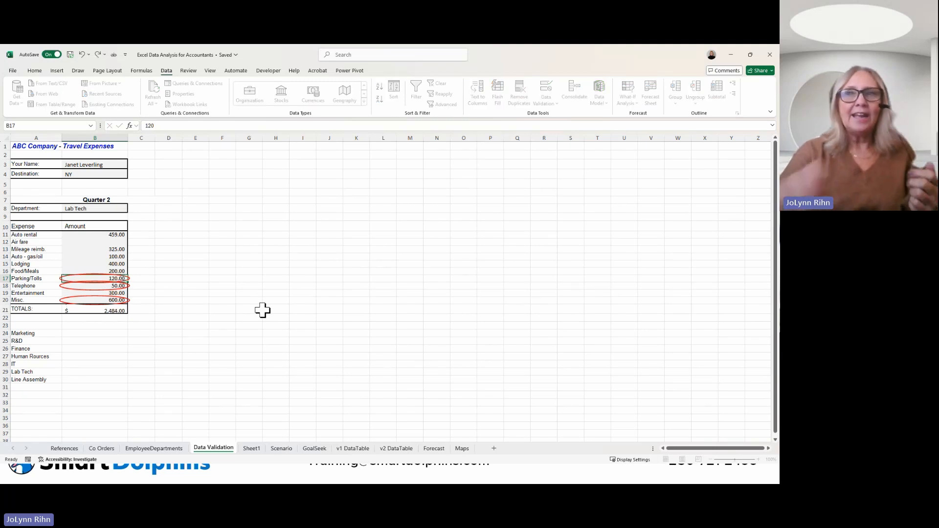
key("Return")
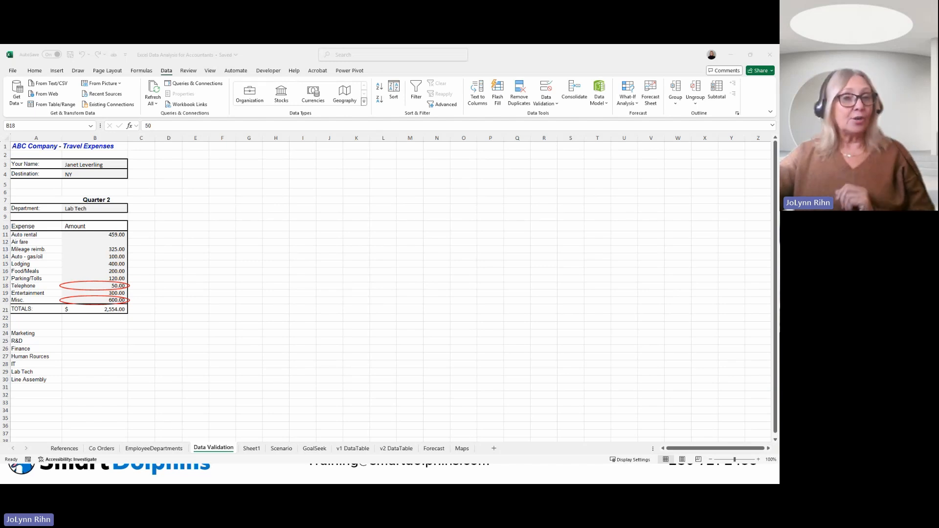
Step: On the Scenario sheet, examine the services, package counts, the Ground revenue formula and the total revenue formula
left_click(286, 450)
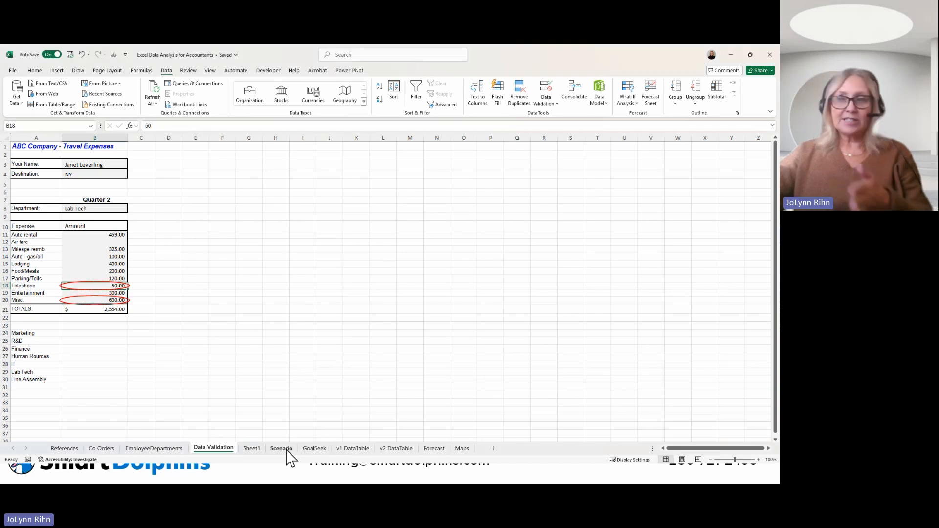
left_click(286, 450)
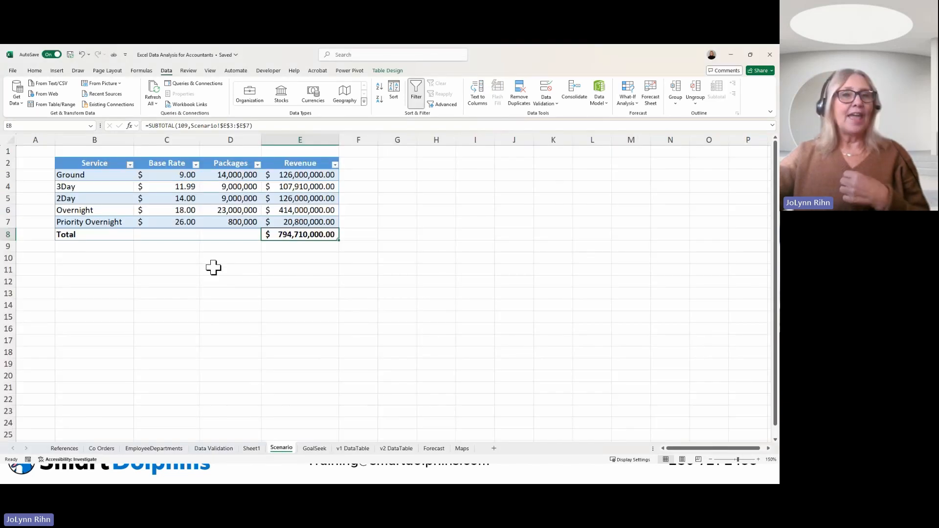
left_click(99, 176)
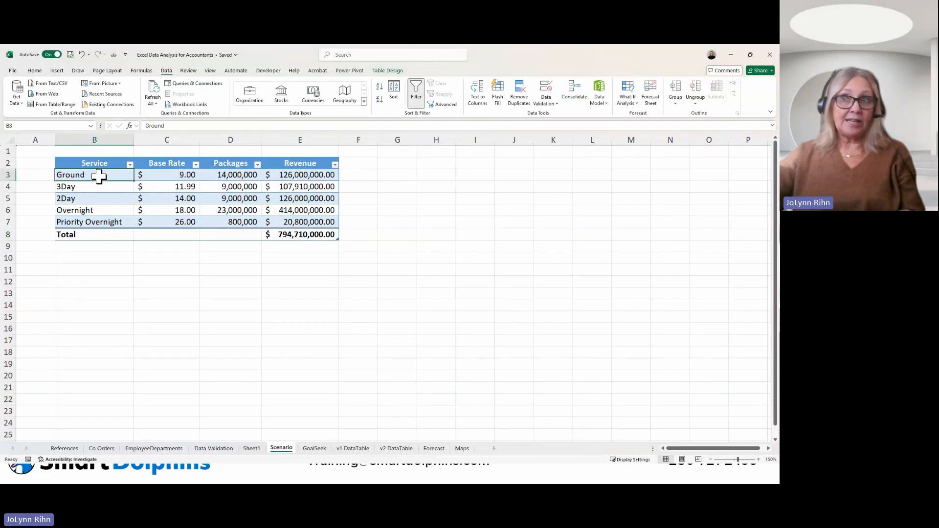
left_click(108, 225)
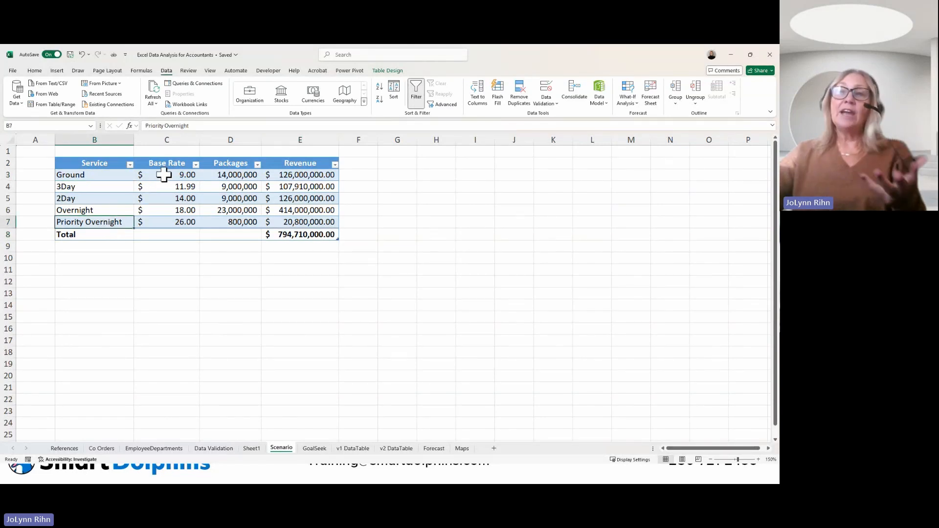
left_click(236, 175)
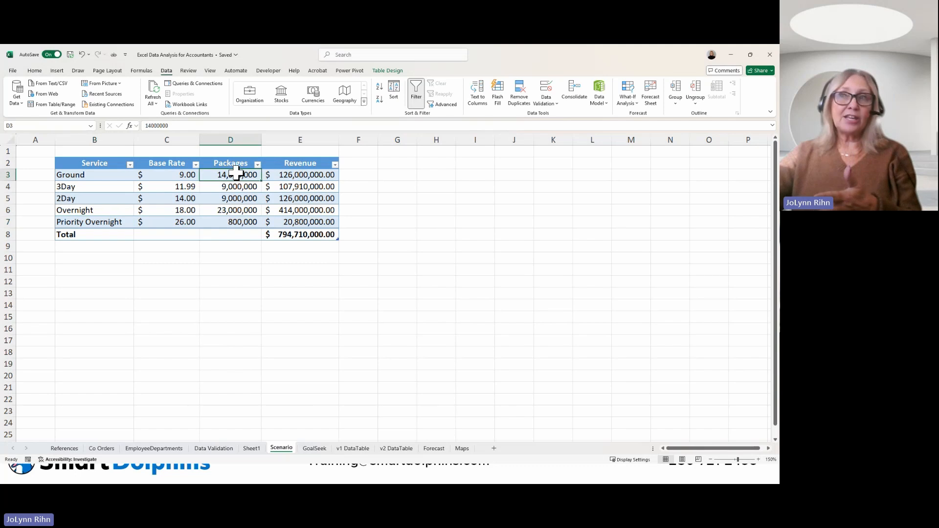
left_click(305, 175)
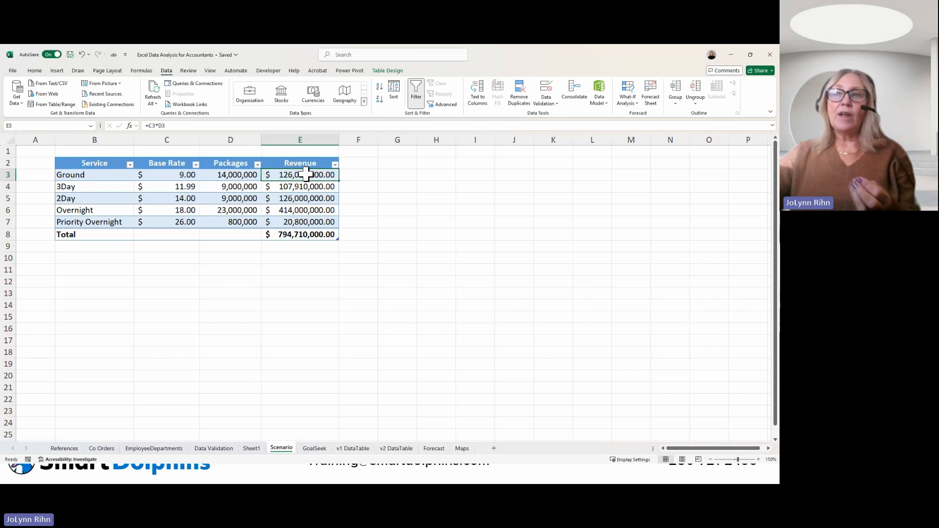
left_click(300, 234)
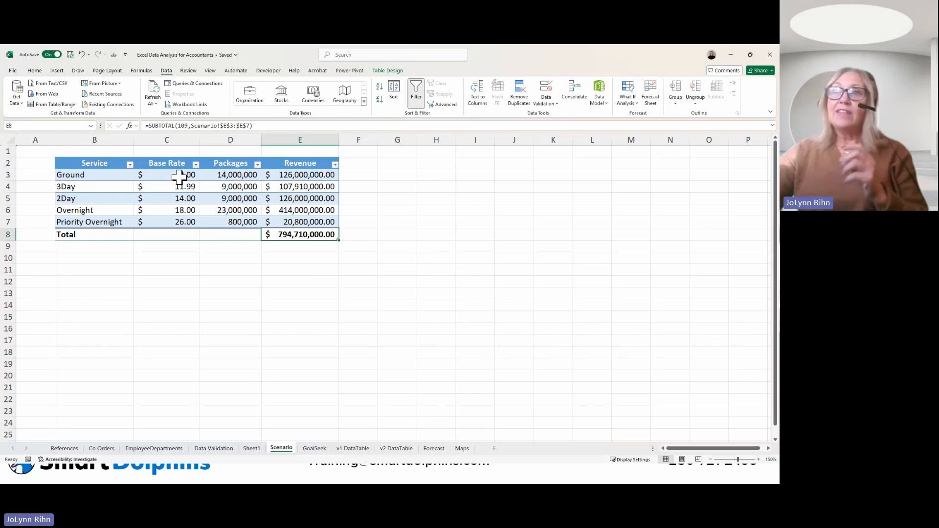
Step: Select the base rates C3:C7 and delete the Increase Base Rates and Decrease Base Rate scenarios in Scenario Manager, keeping Original Base Rate
left_click_drag(177, 178, 170, 221)
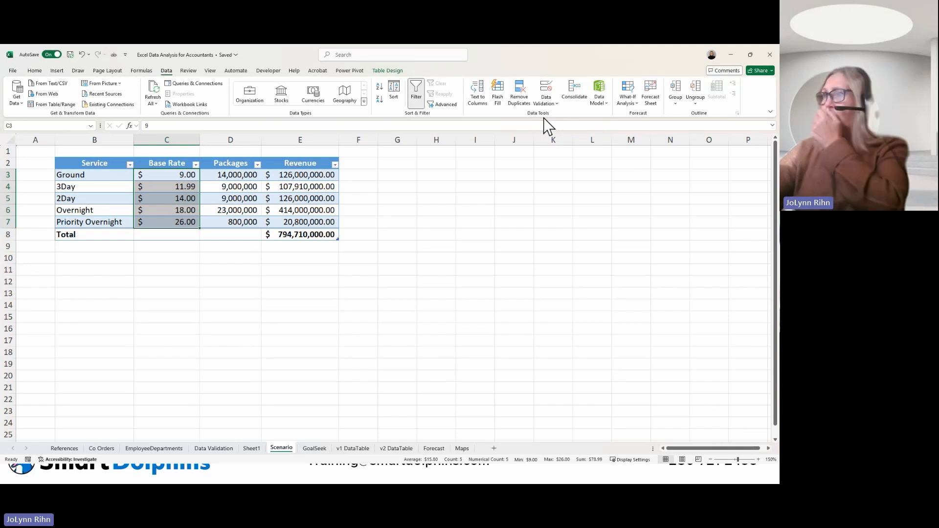
left_click(627, 102)
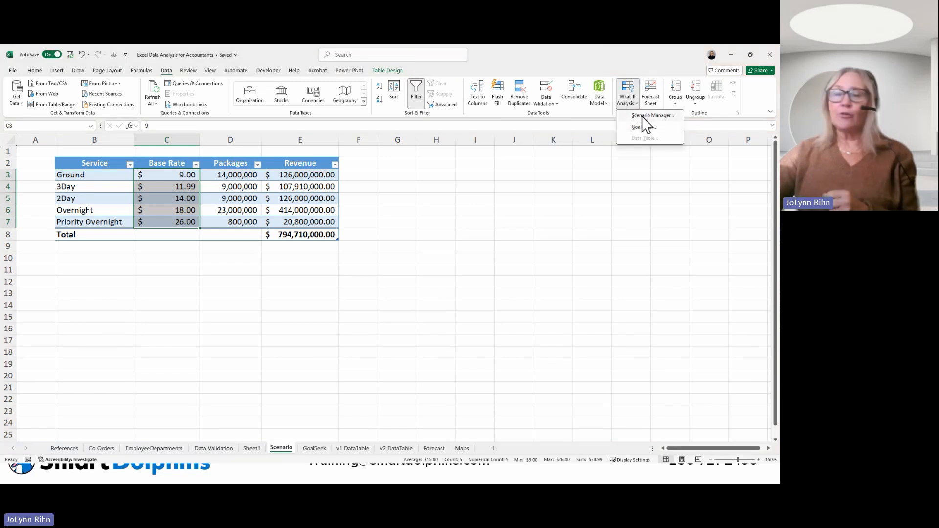
left_click(642, 116)
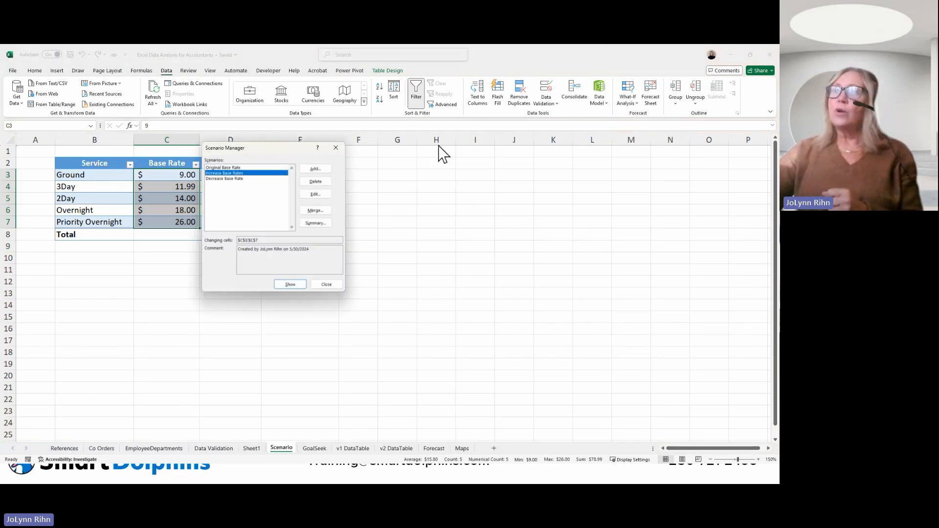
left_click_drag(266, 155, 430, 156)
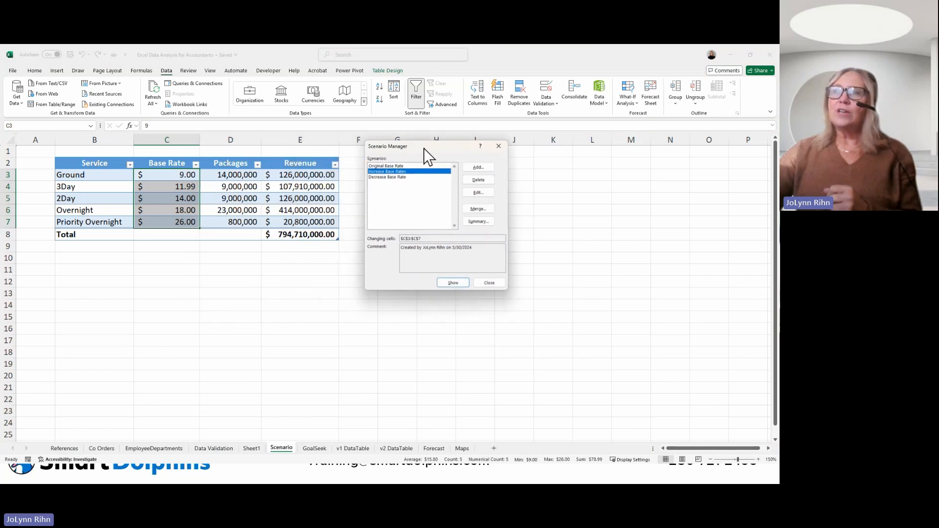
left_click(391, 167)
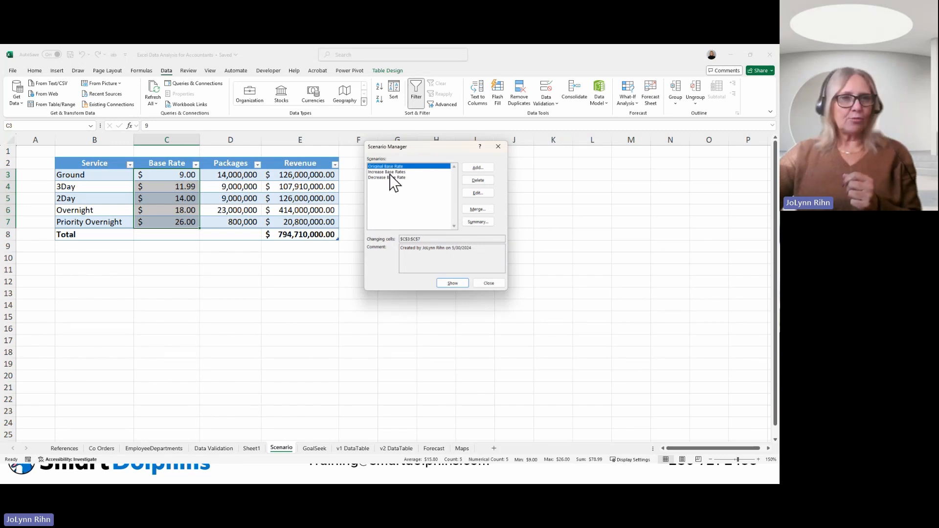
left_click(395, 178)
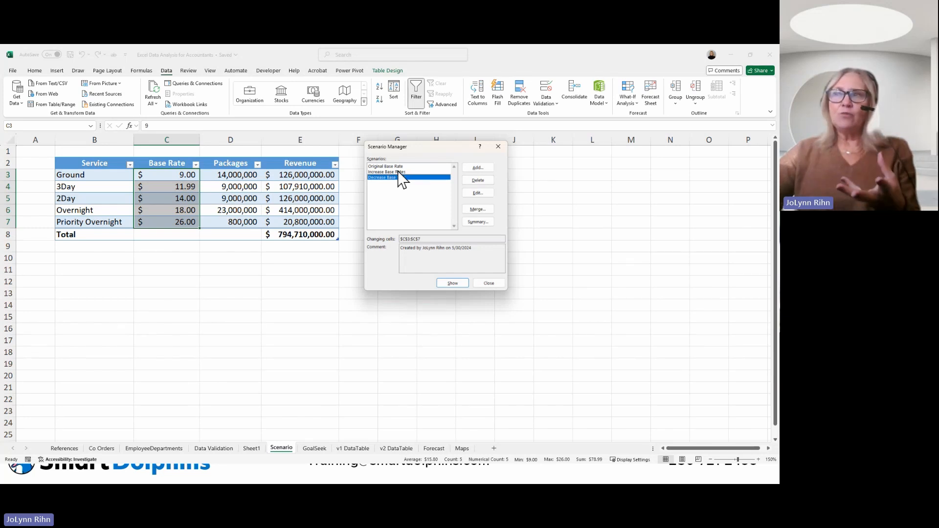
left_click(397, 172)
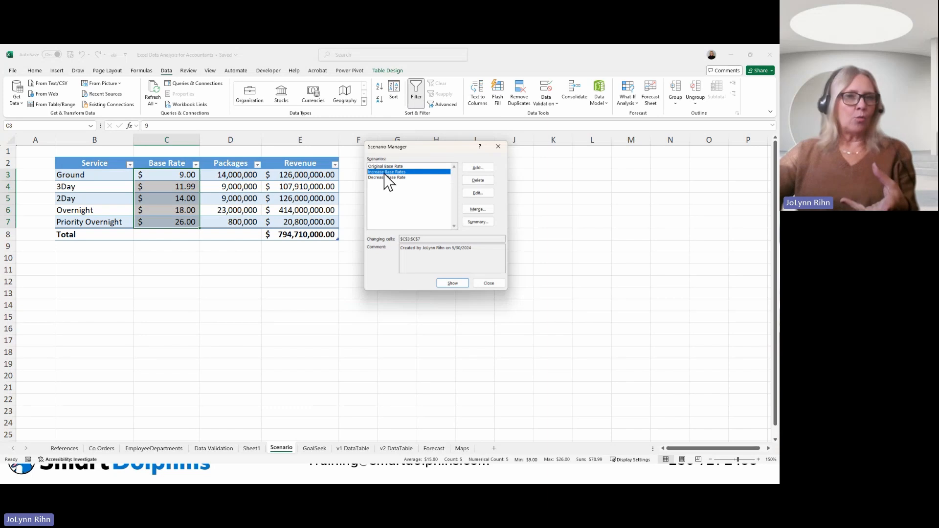
left_click(477, 181)
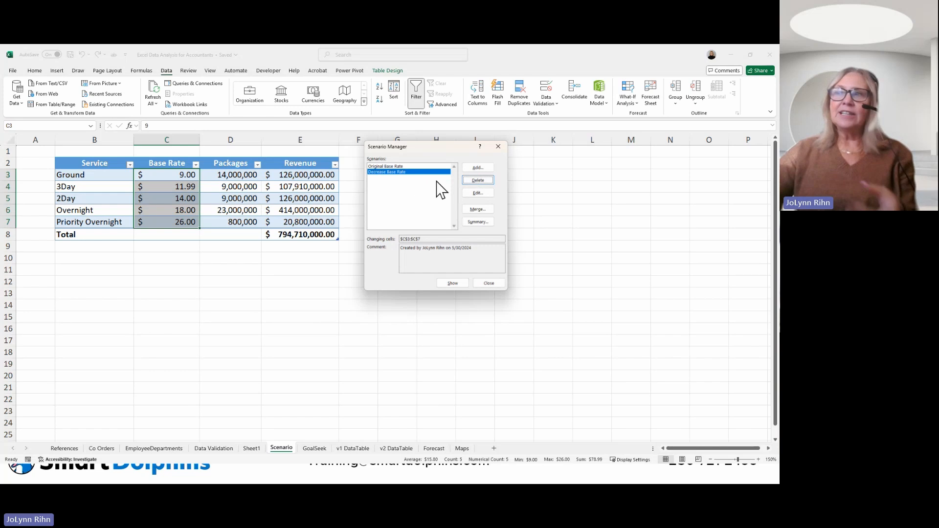
left_click(473, 181)
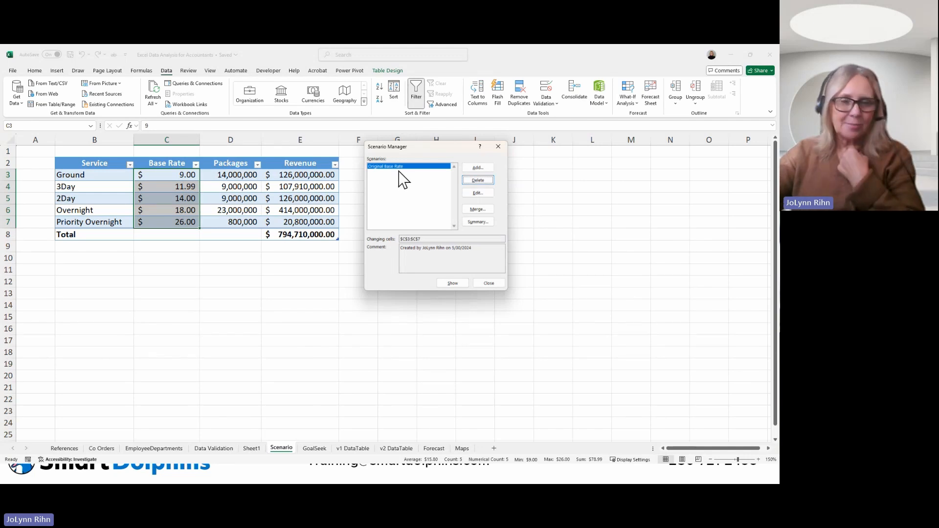
left_click(395, 168)
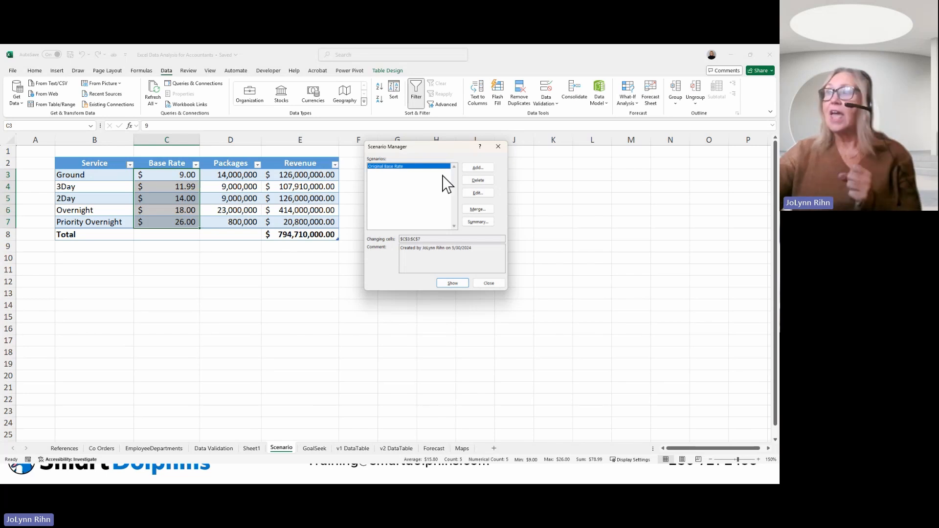
Step: Add a scenario named Increase Base Rate with C3:C7 as the changing cells
left_click(478, 169)
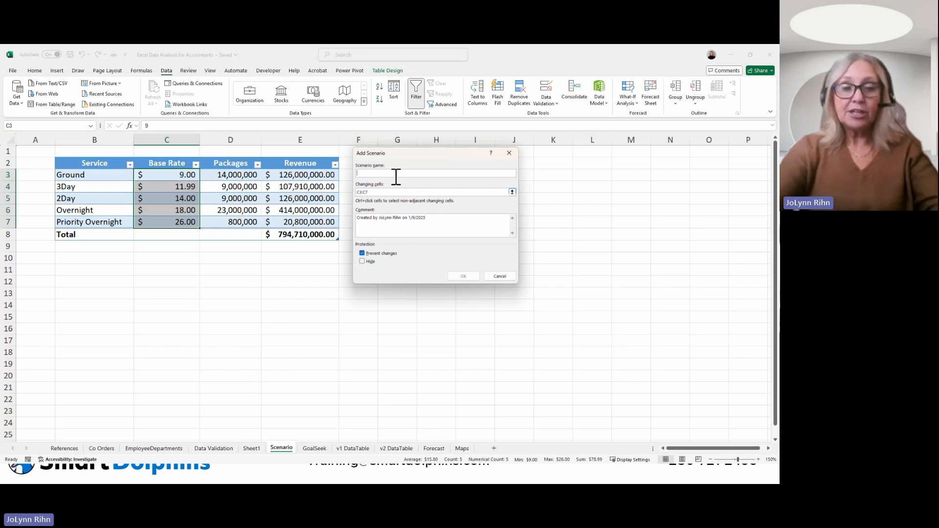
type("Cncreas")
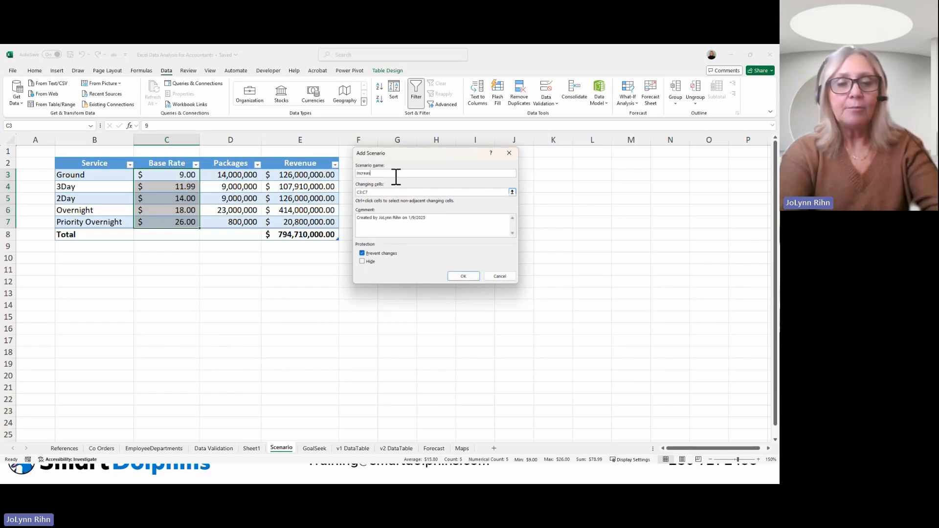
type("e Base Rate")
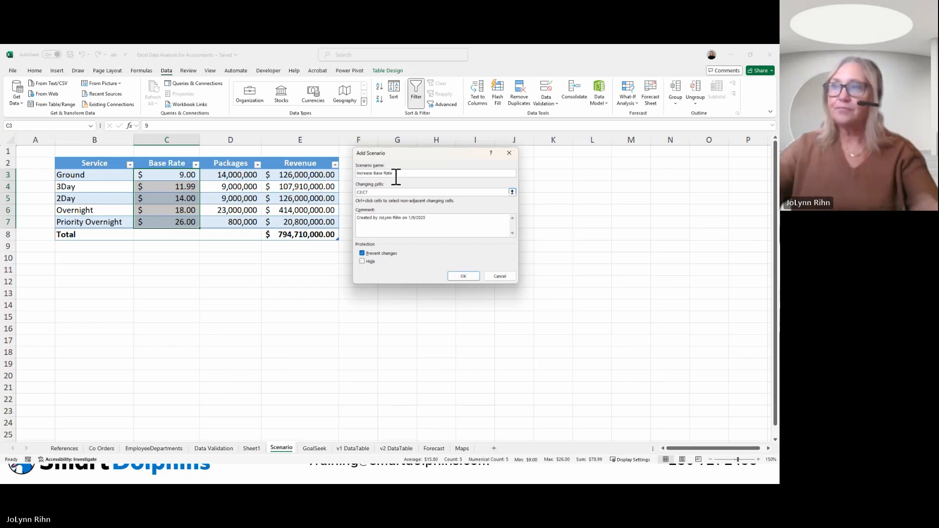
left_click(459, 276)
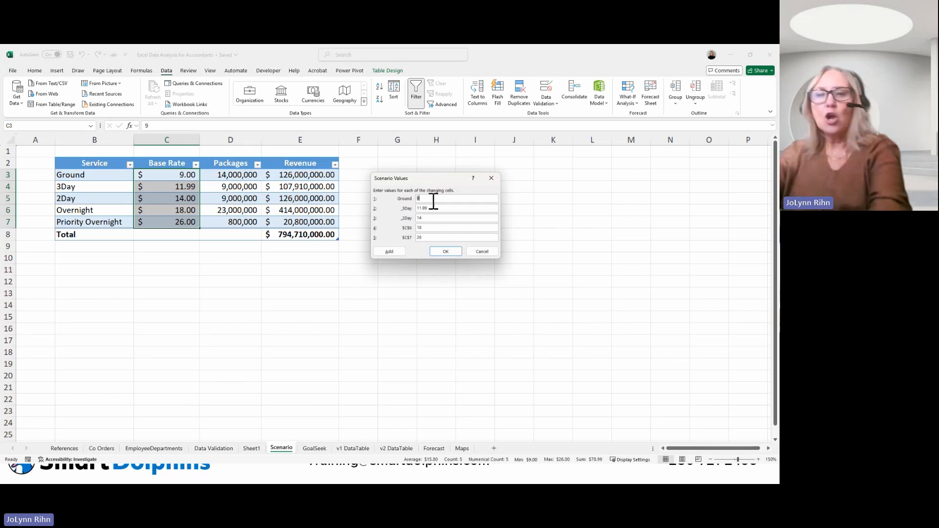
Step: Set the scenario values to 11 for Ground, 14 for 3Day, 16 for 2Day, 20 for C6 and 28 for C7
type("11")
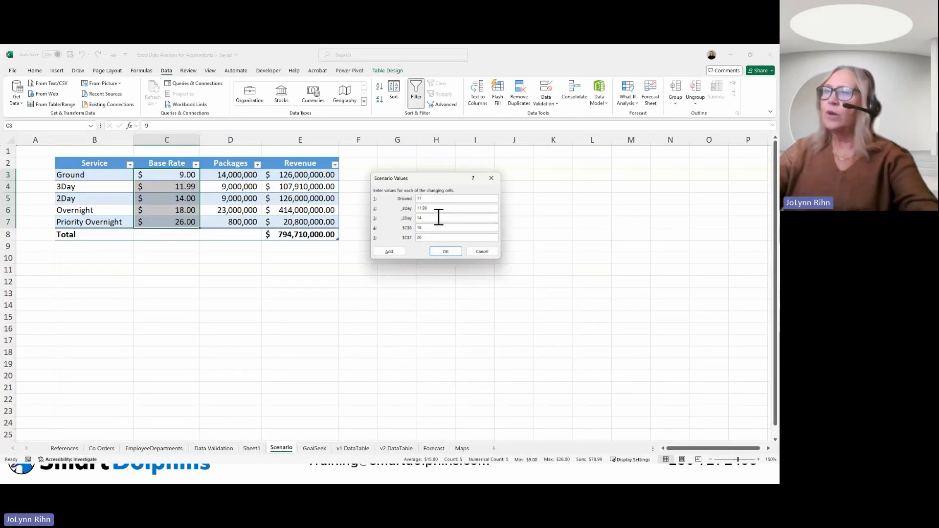
key("Tab")
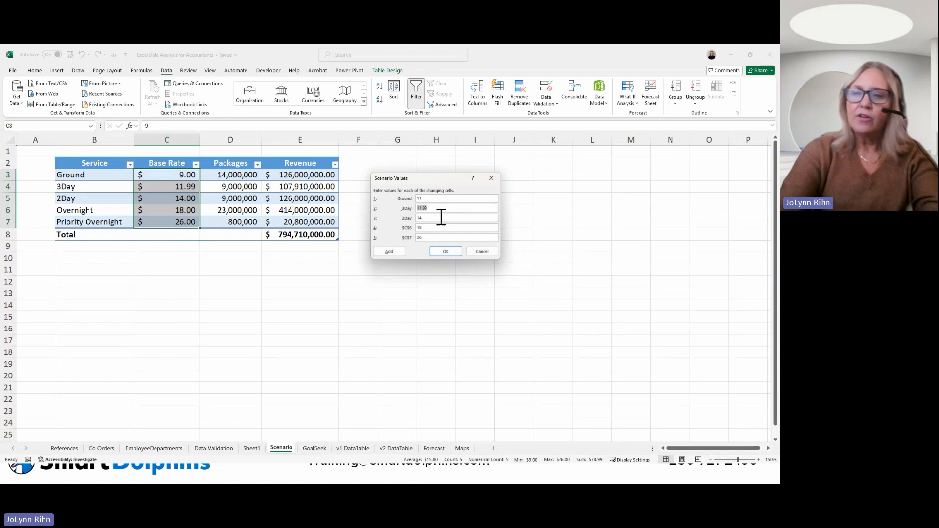
type("14")
key("Tab")
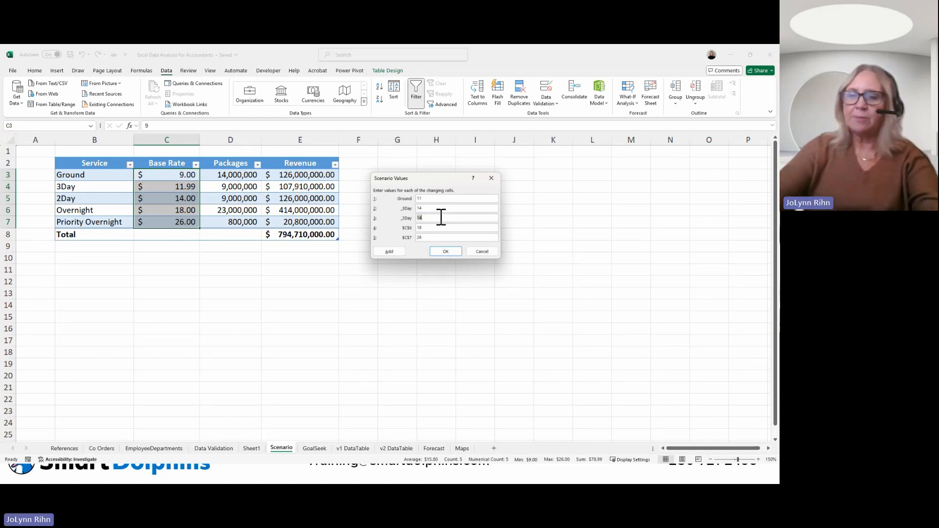
type("1")
key("Tab")
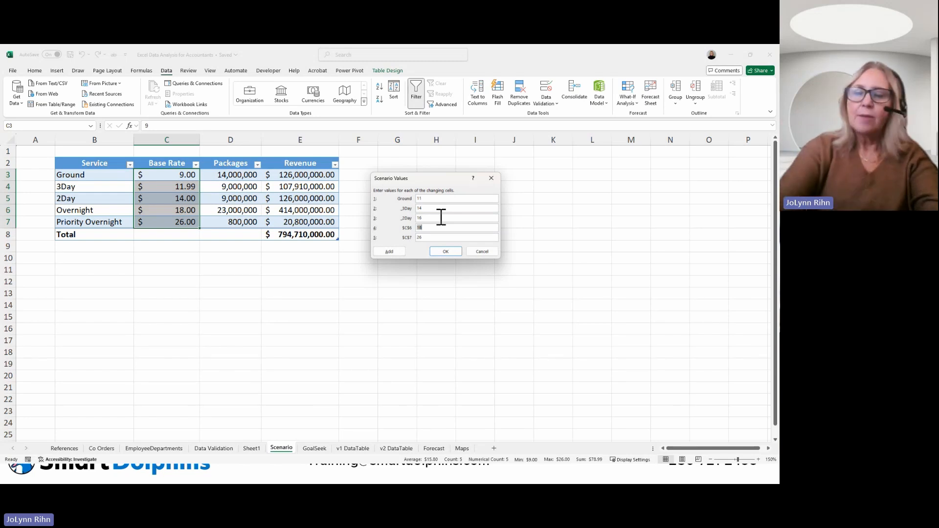
type("20")
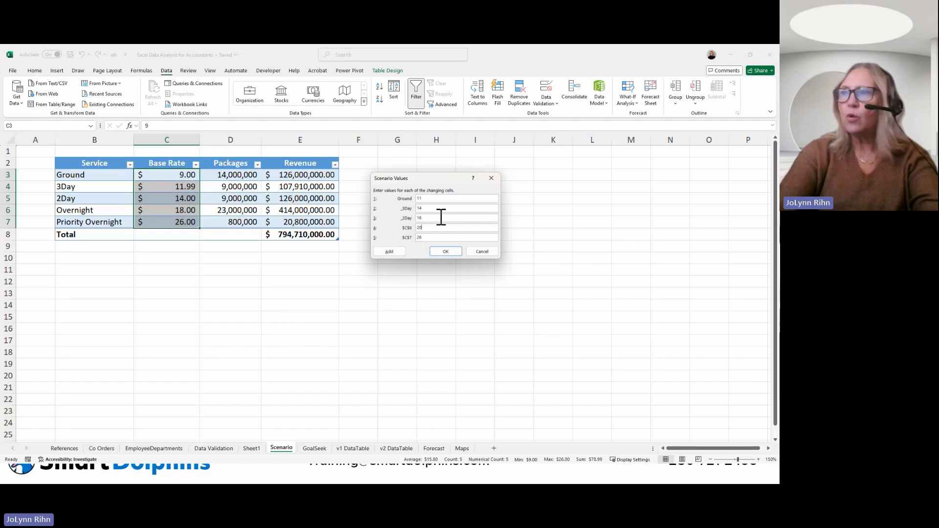
key("Tab")
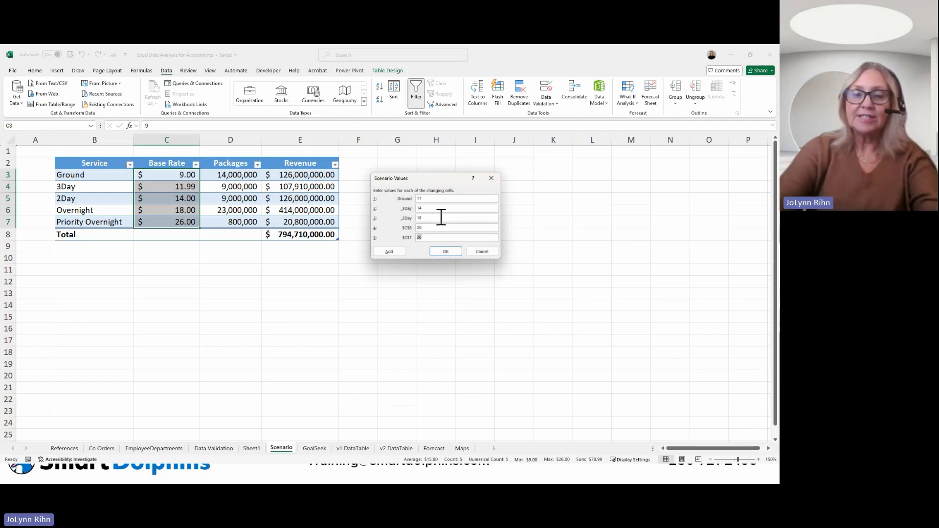
type("28")
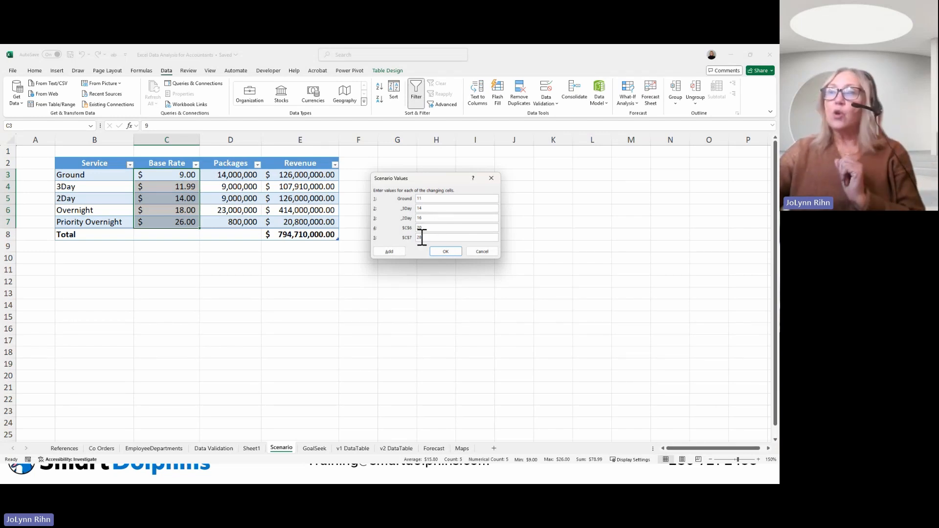
Step: Add another scenario named Decrease Base Rates with C3:C7 as the changing cells
left_click(390, 251)
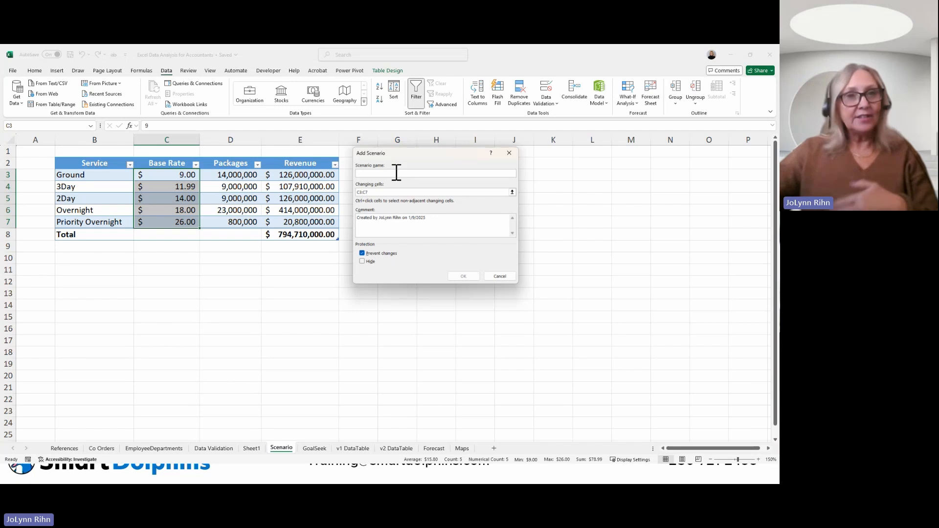
type("Decrease")
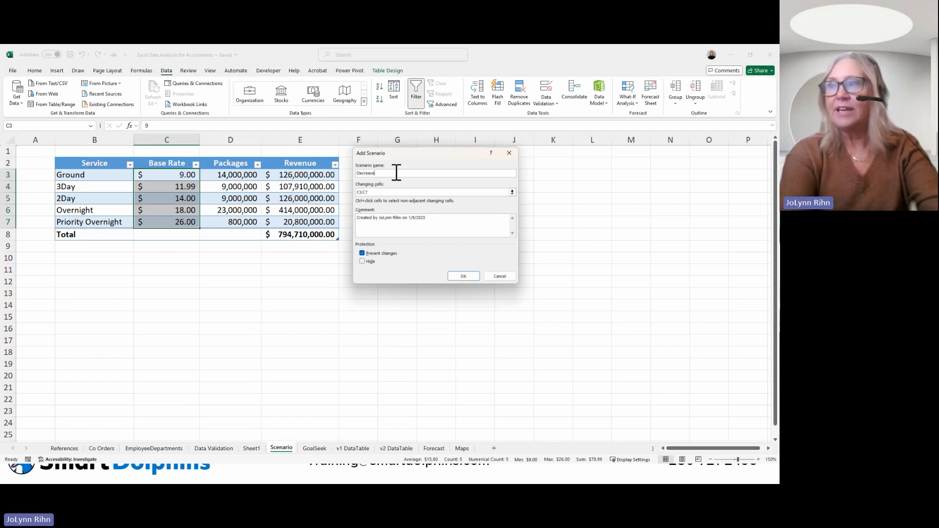
type(" Base Rates")
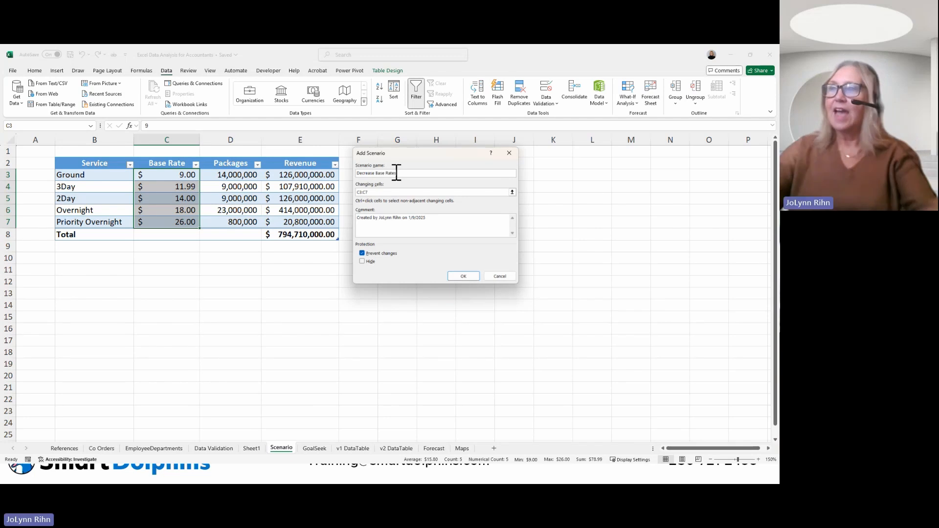
left_click(455, 275)
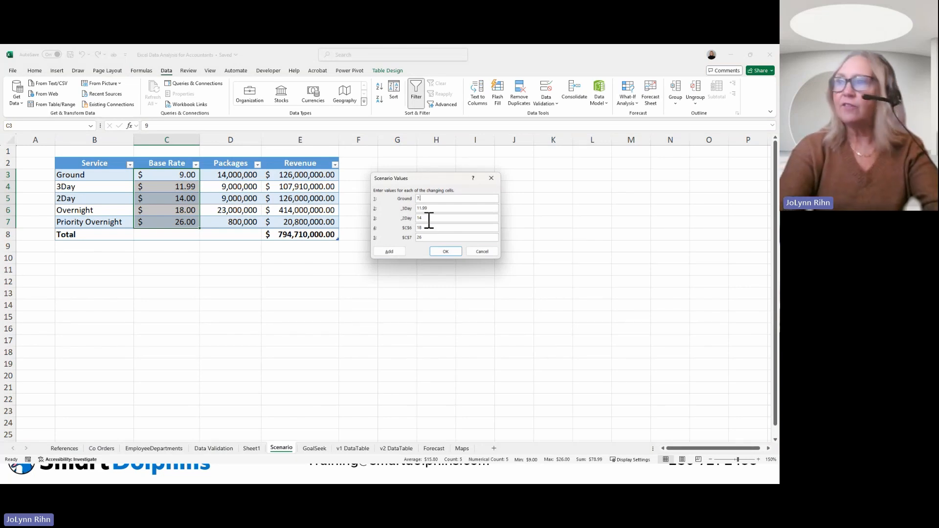
Step: Set the Decrease Base Rates values to 7.5 for Ground, 10 for 3Day, 12 for 2Day, 15 for C6 and 24 for C7
key("Tab")
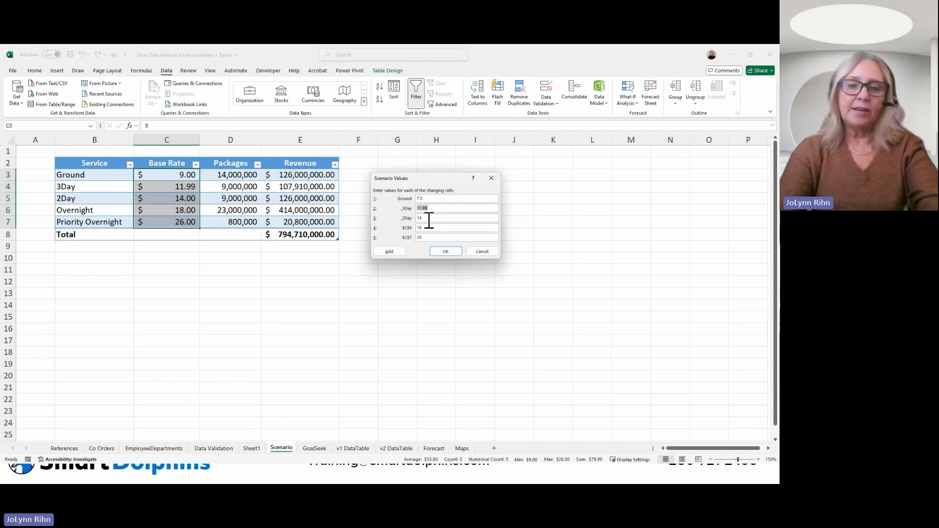
type("10")
key("Tab")
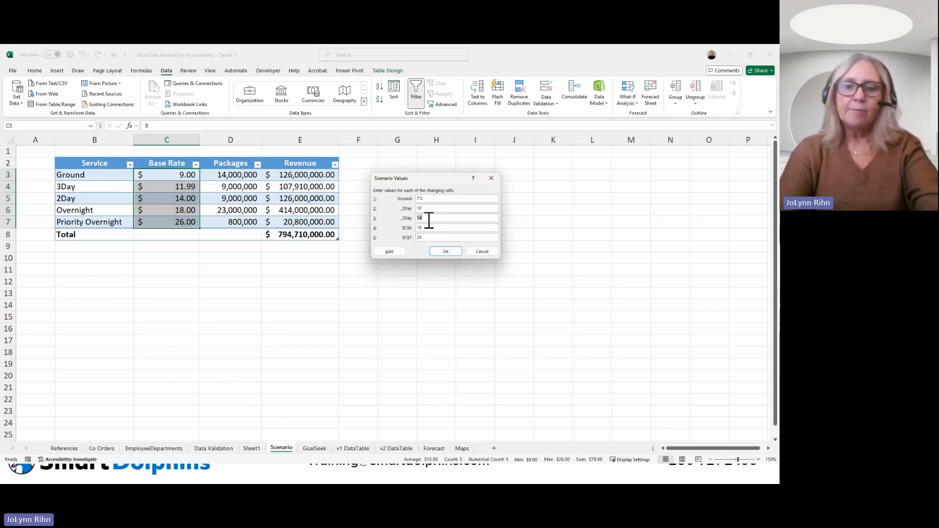
type("12")
key("Tab")
type("1")
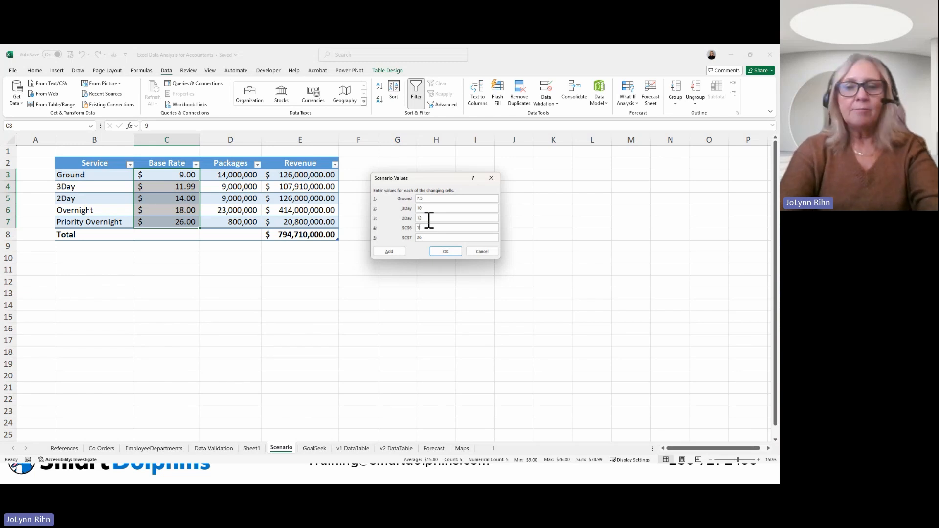
type("5")
key("Tab")
type("2")
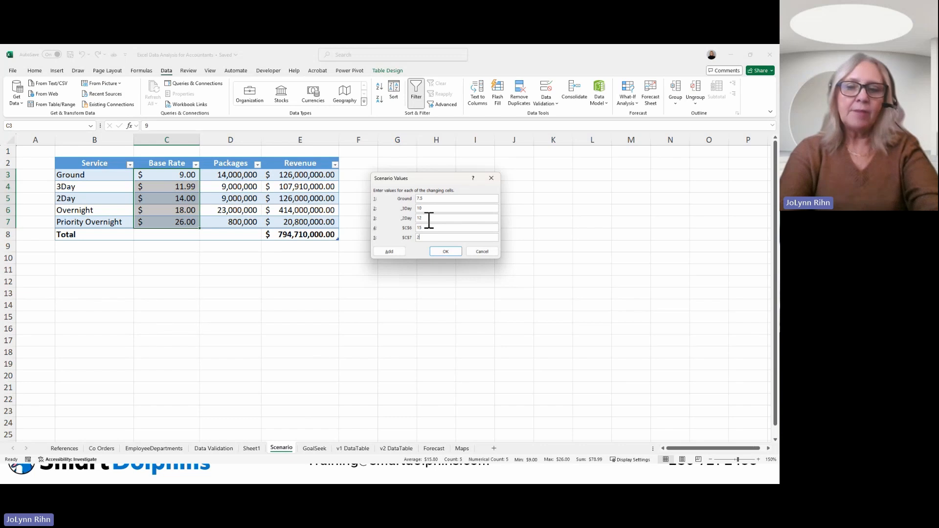
type("4")
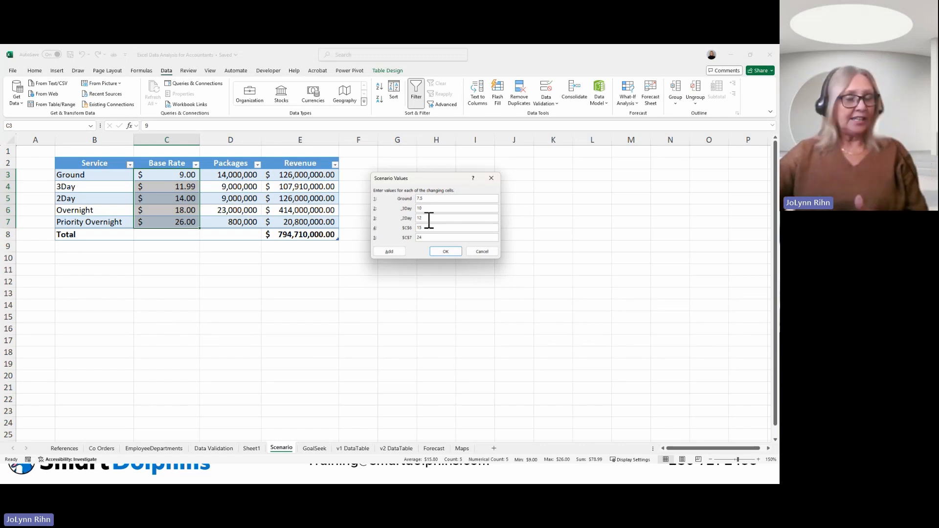
left_click(443, 252)
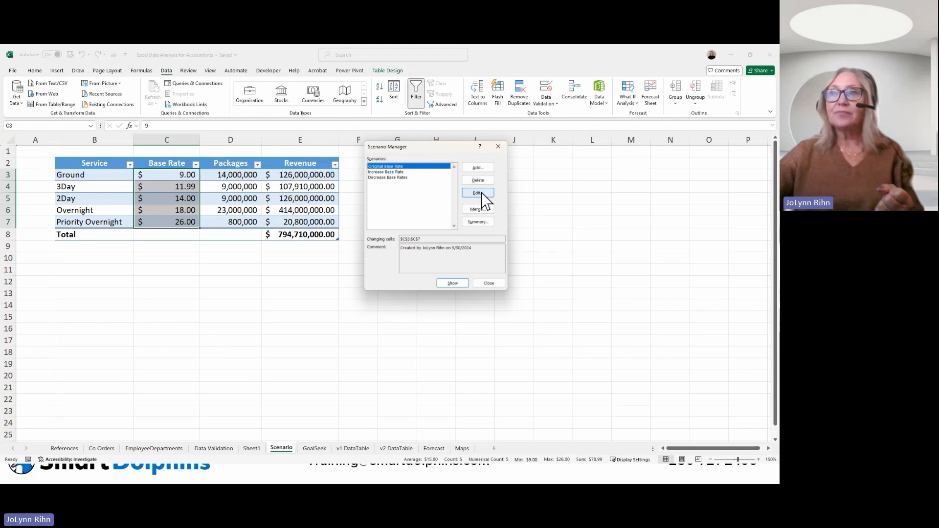
Step: Show the Increase Base Rate scenario in the shipping table, followed by the Decrease Base Rates scenario
left_click(383, 171)
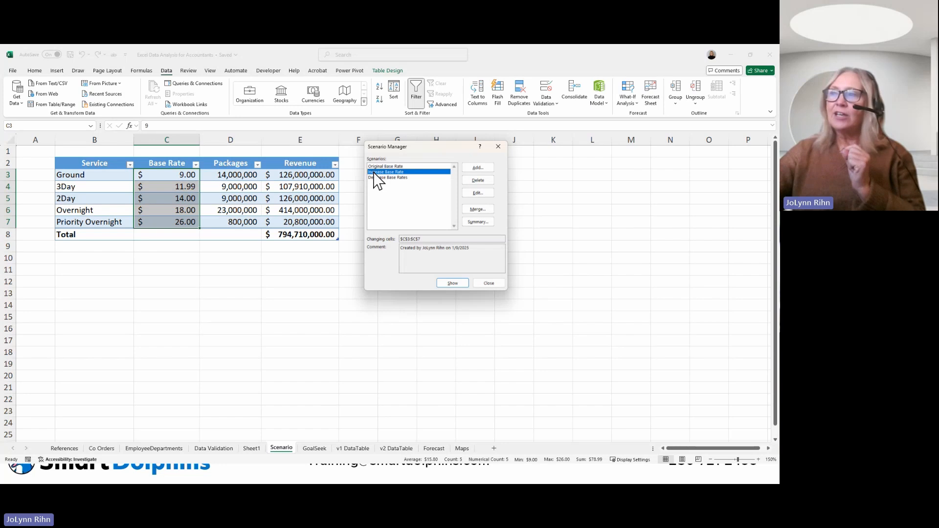
left_click(460, 282)
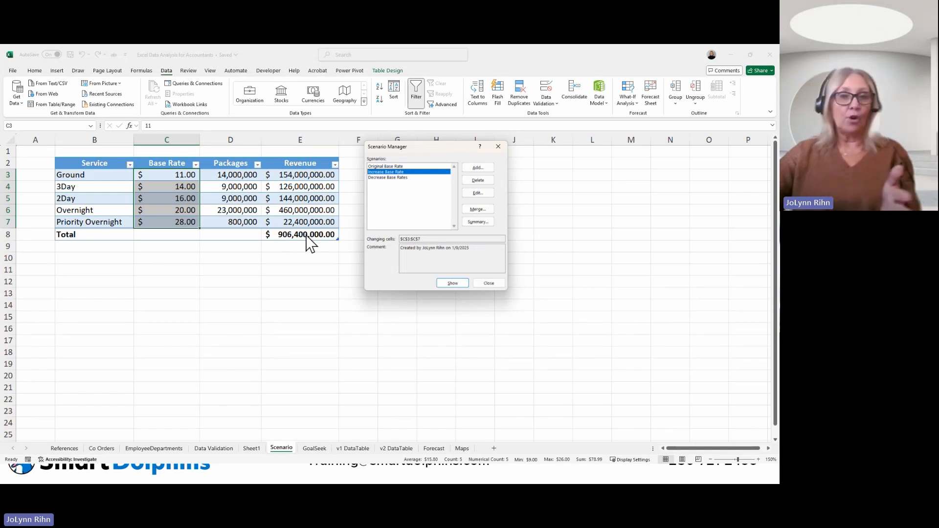
left_click(401, 177)
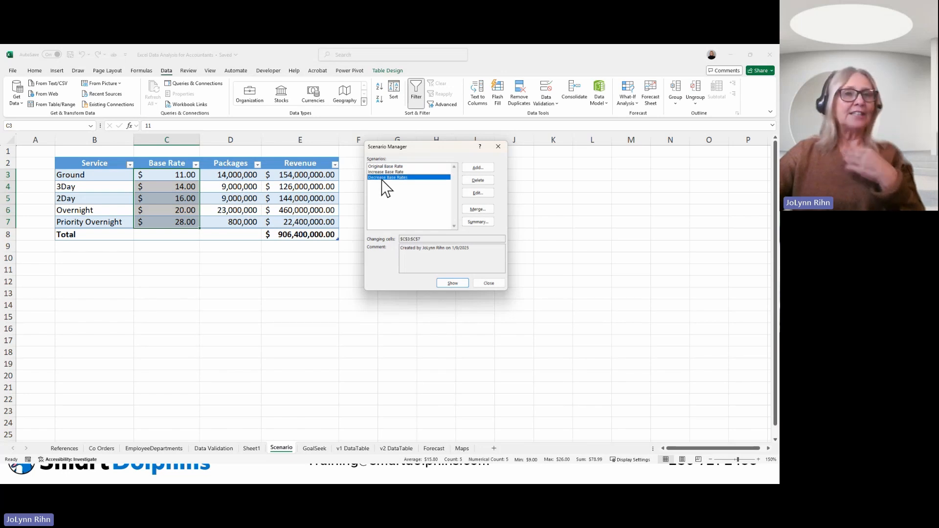
left_click(454, 282)
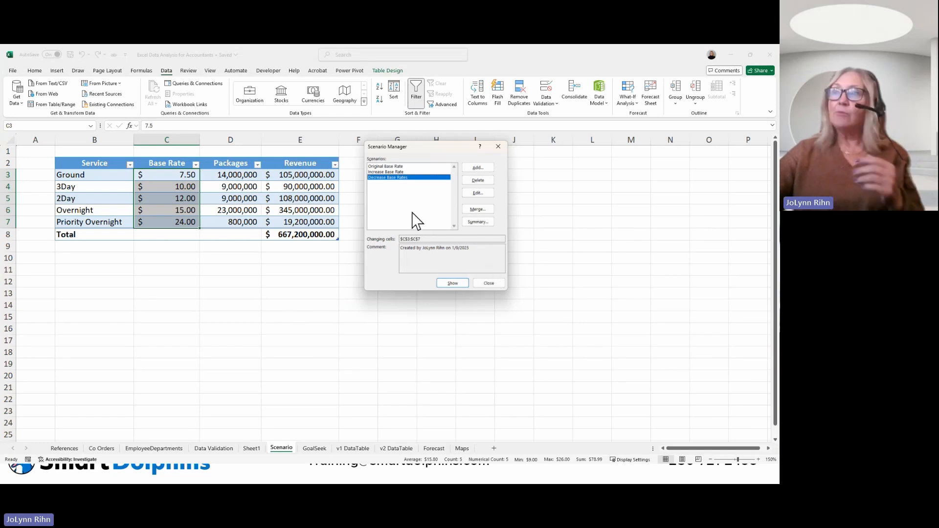
Step: Show the Original Base Rate scenario in the table and generate a scenario summary report with E8 as the result cell
left_click(386, 167)
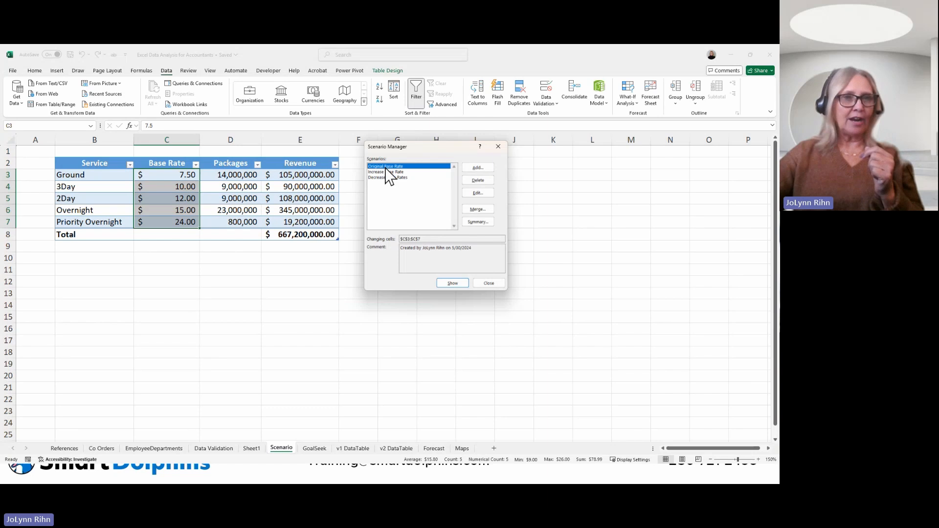
left_click(451, 283)
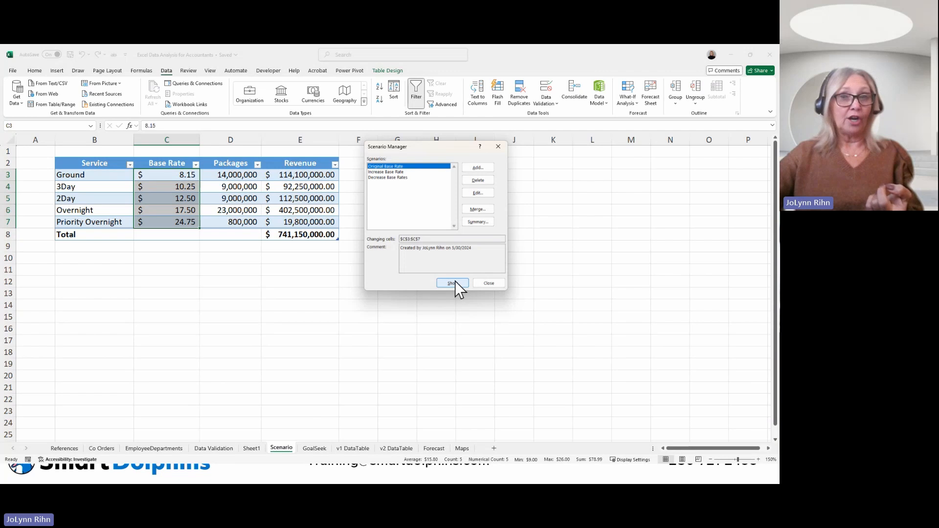
left_click(477, 222)
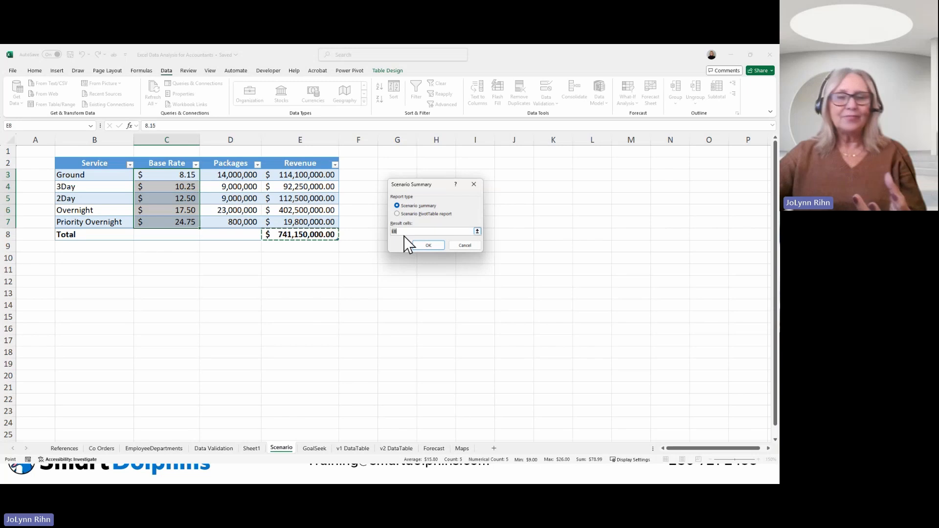
left_click(427, 246)
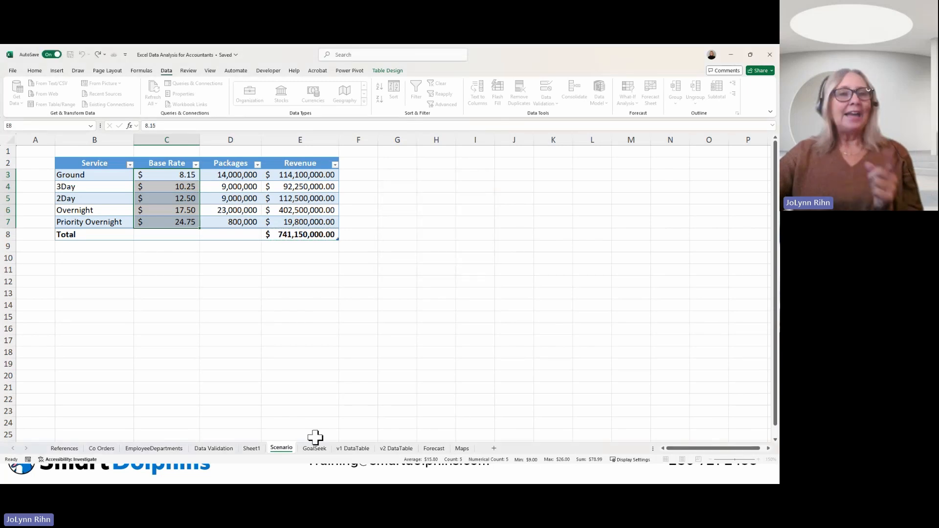
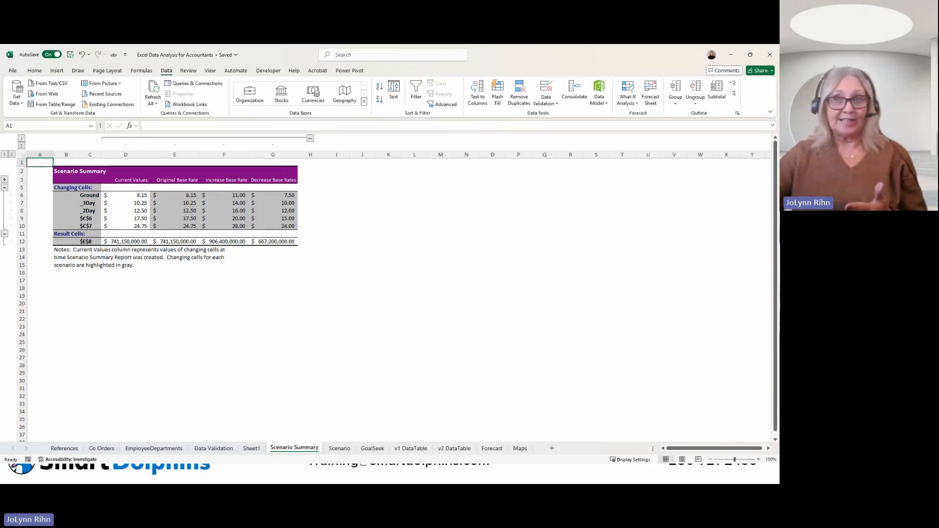
Step: On the GoalSeek sheet, set up a Goal Seek that brings Transportation share D4 to 30% by changing its cost in D3
left_click(374, 449)
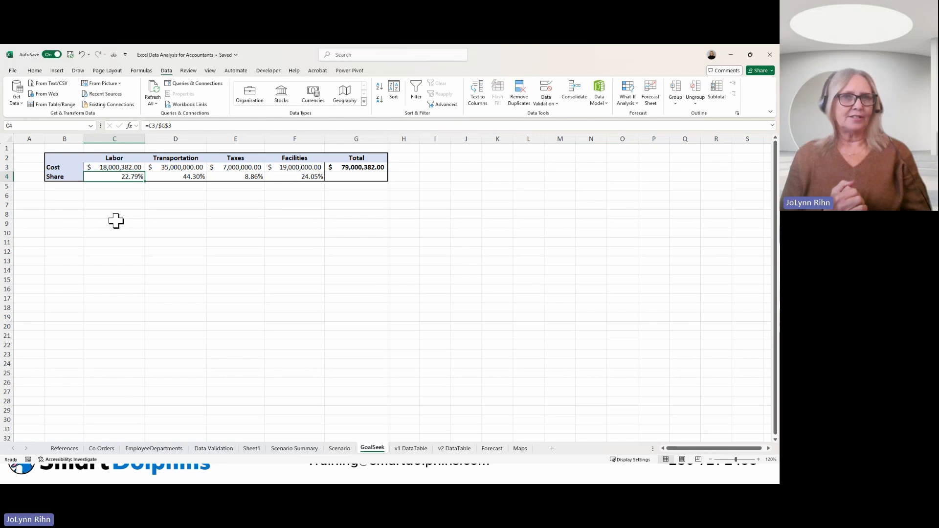
left_click(189, 177)
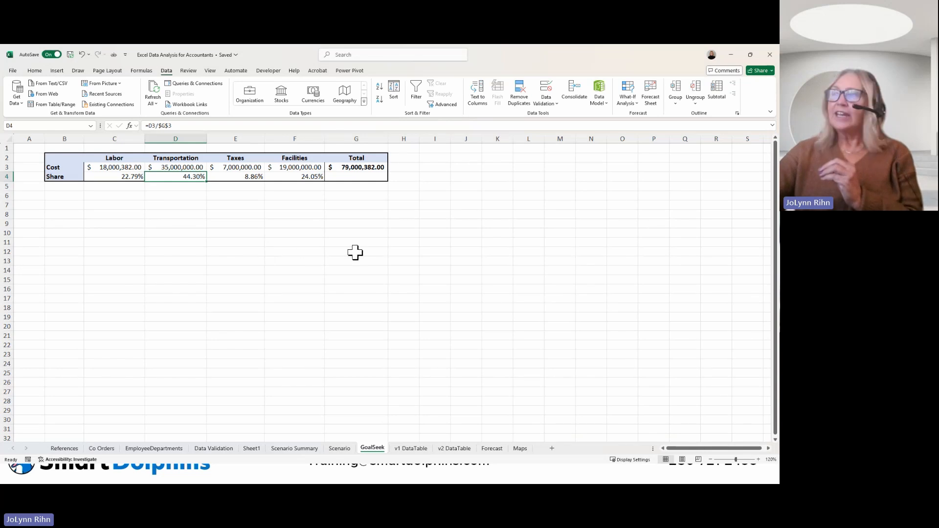
left_click(628, 100)
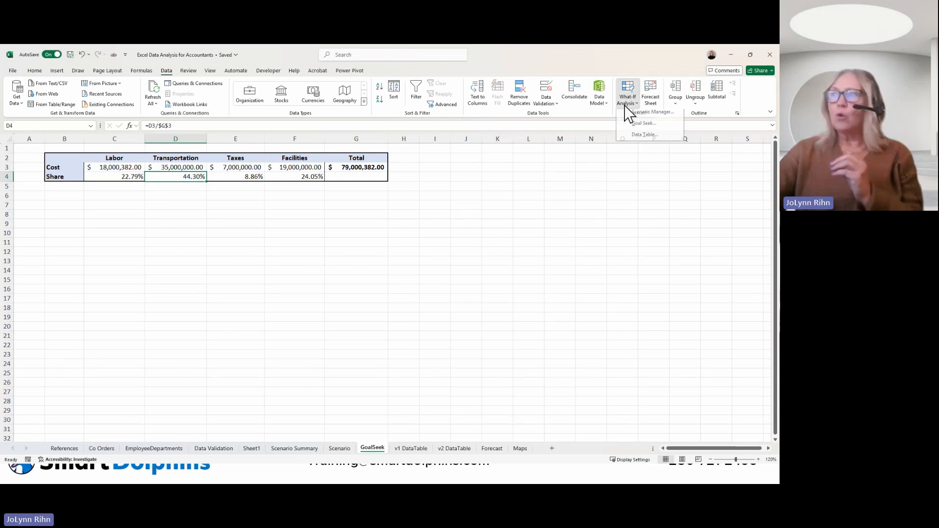
left_click(643, 130)
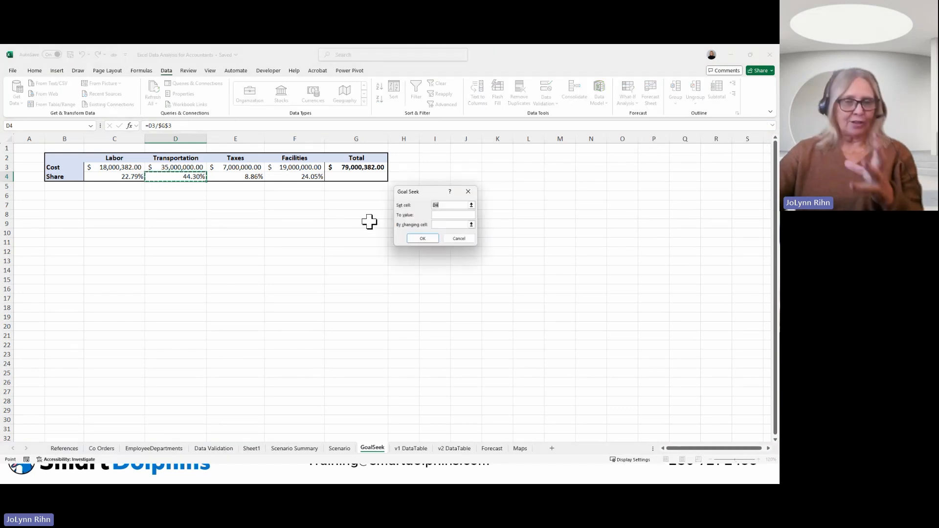
left_click_drag(437, 192, 253, 202)
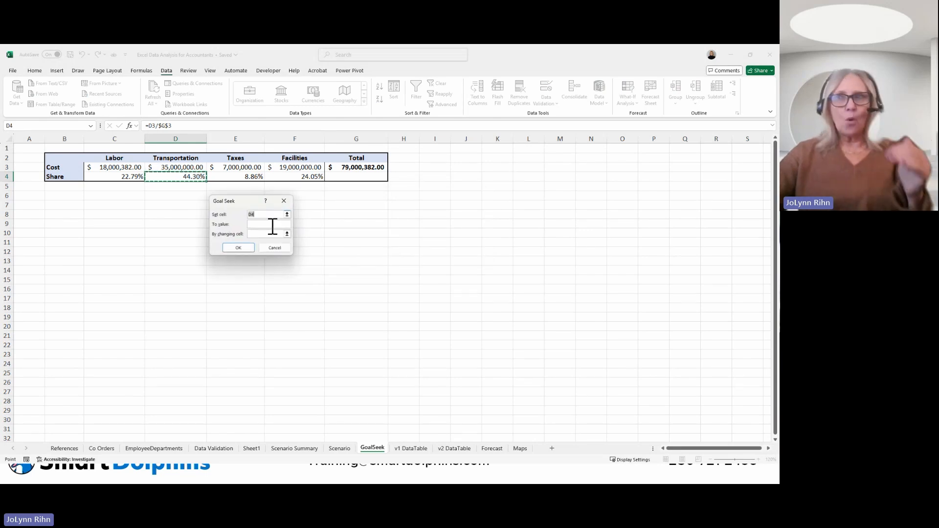
left_click(270, 225)
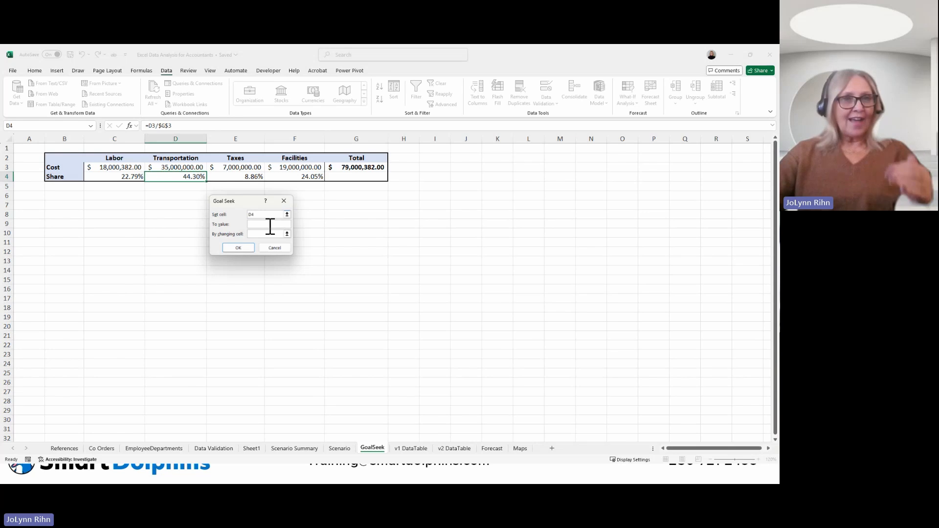
type("30")
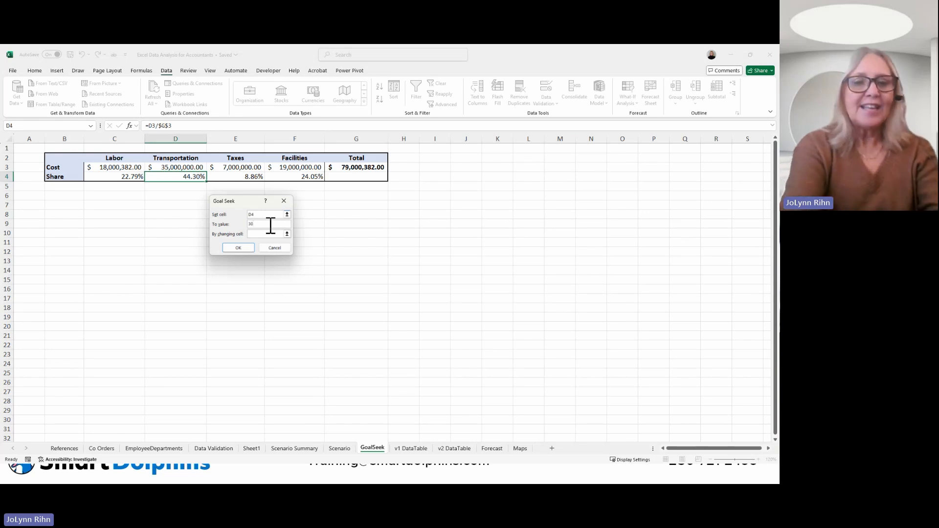
type("%")
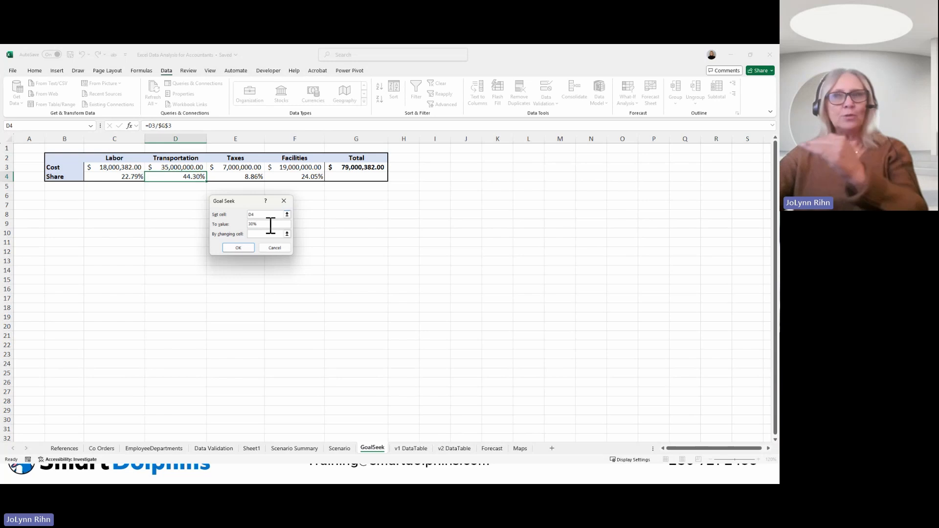
left_click(266, 234)
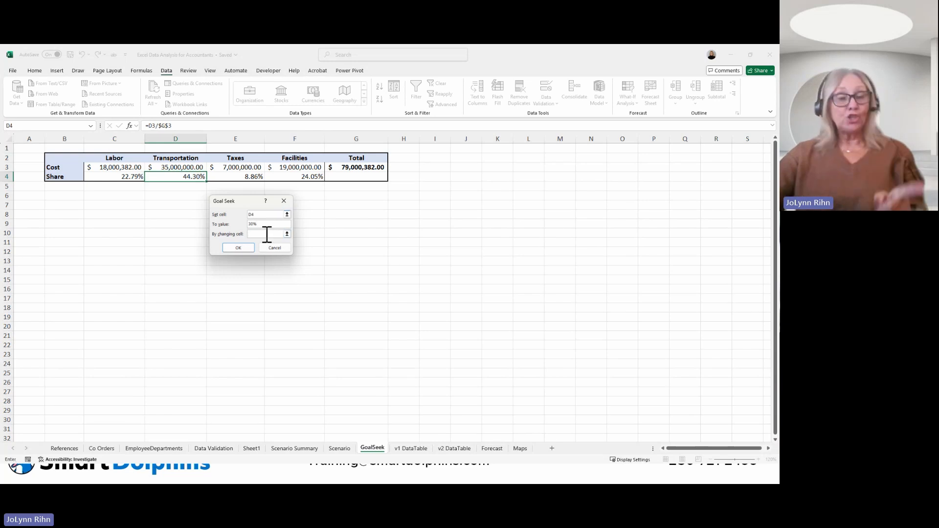
left_click(181, 169)
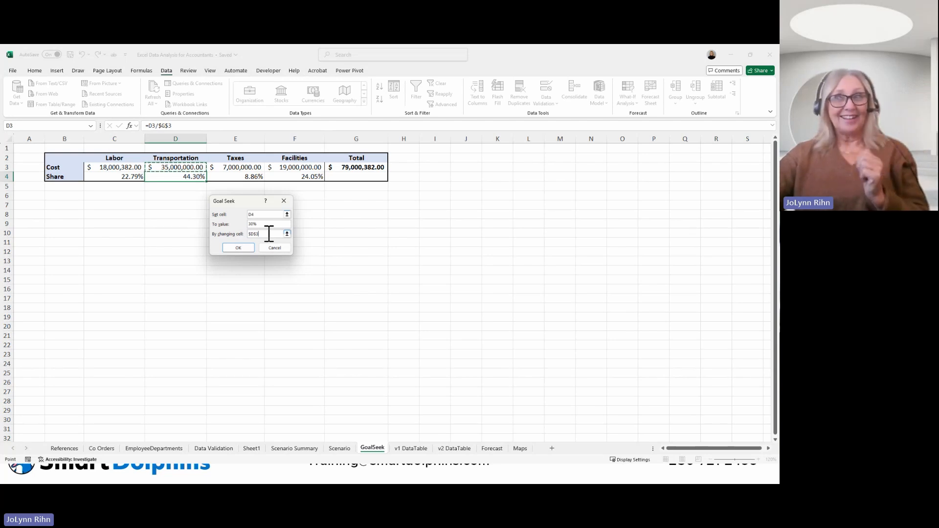
Step: Run the Goal Seek for the Transportation share and discard its result
left_click(243, 248)
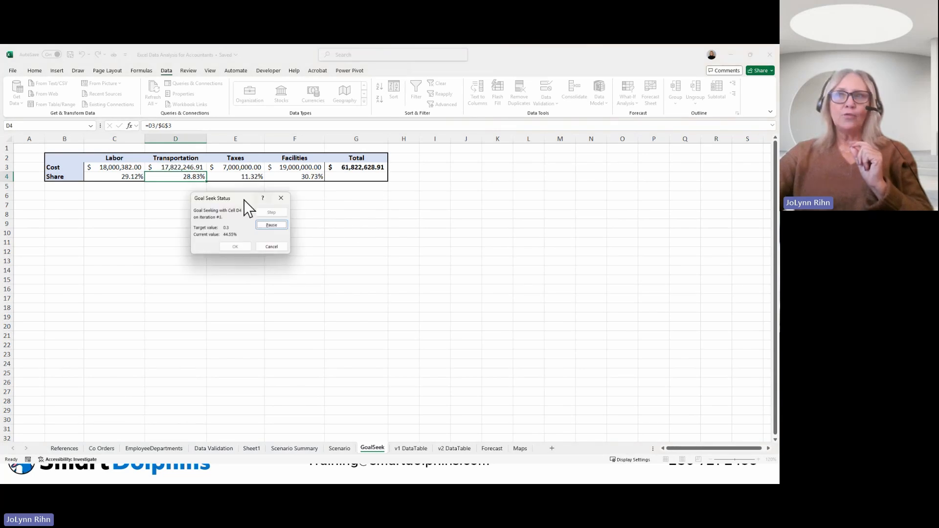
left_click_drag(237, 199, 339, 204)
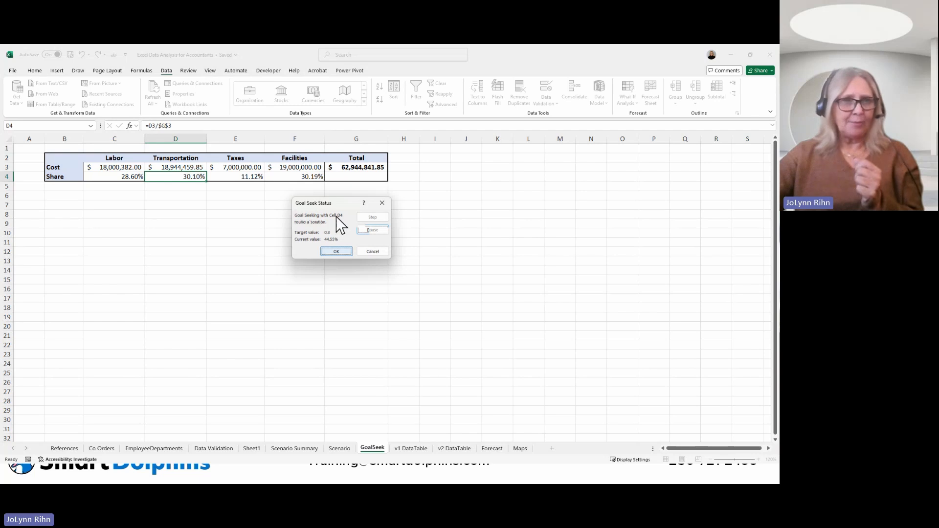
left_click(371, 252)
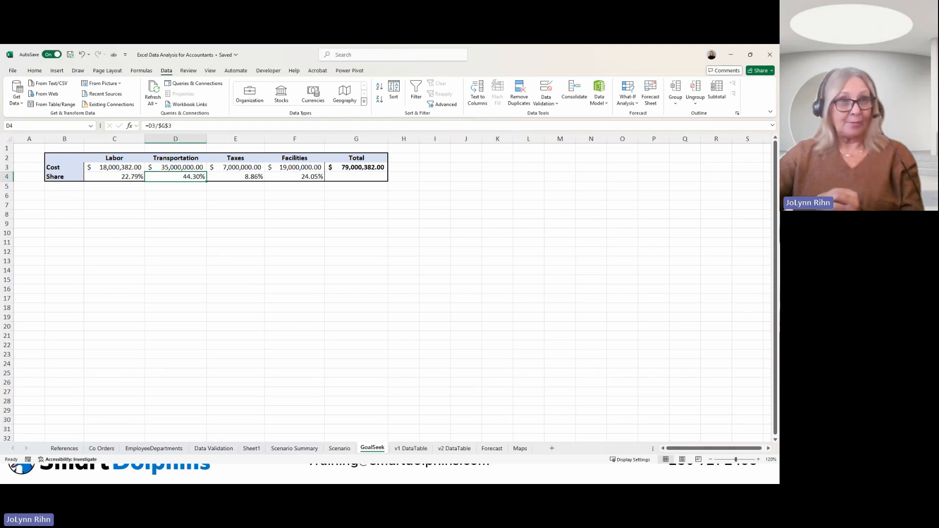
Step: On the v1 DataTable sheet, examine the loan inputs in B5:B7 and the monthly payment formula in E6
left_click(414, 451)
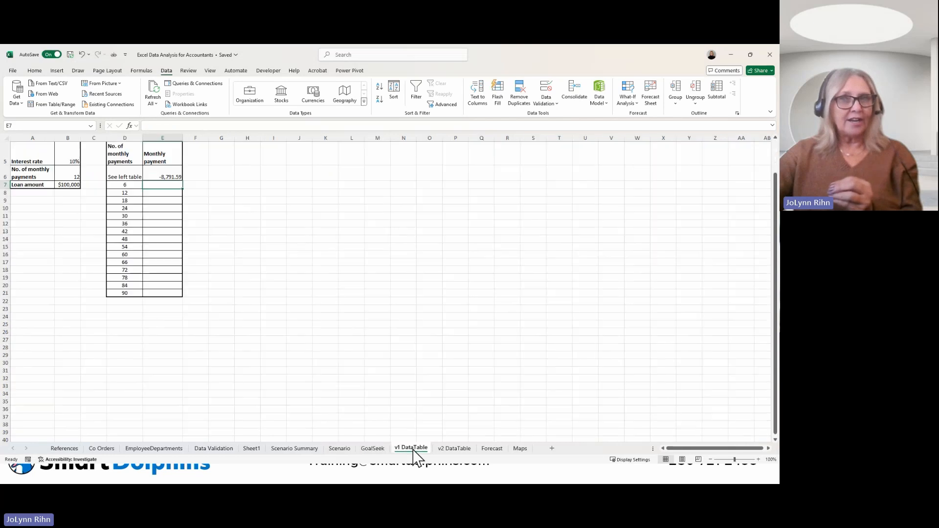
scroll(278, 343, "up", 2)
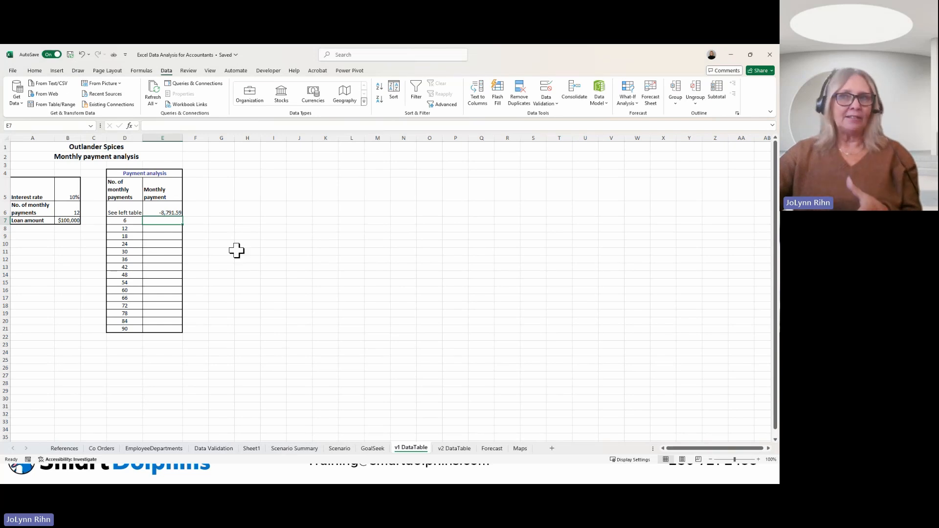
left_click(78, 196)
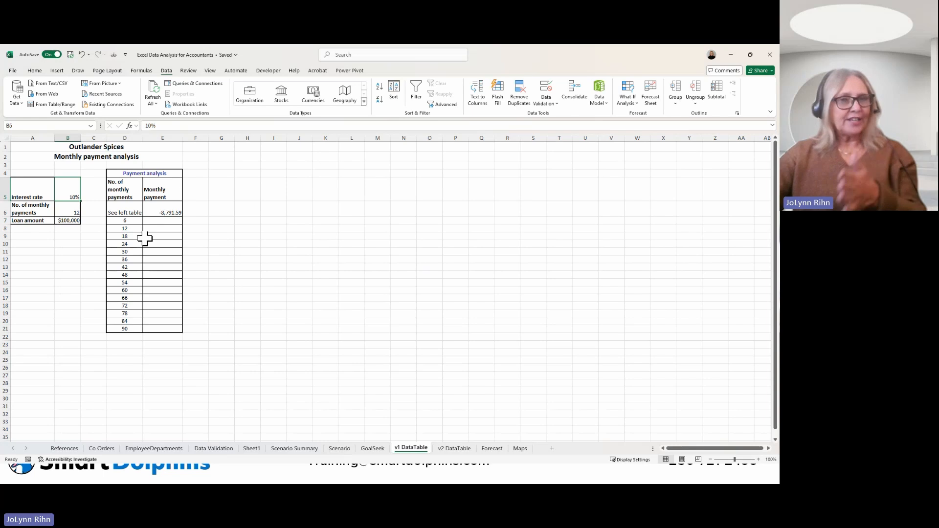
left_click(74, 213)
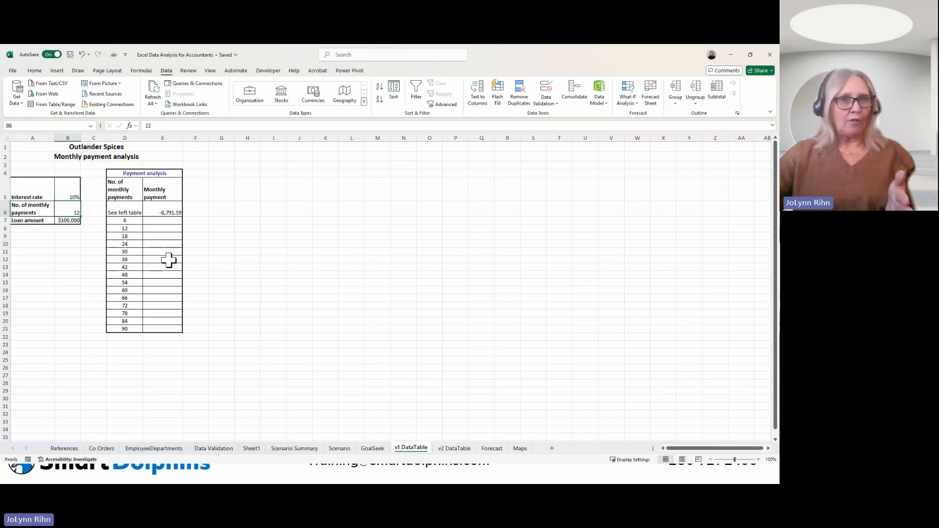
left_click(74, 221)
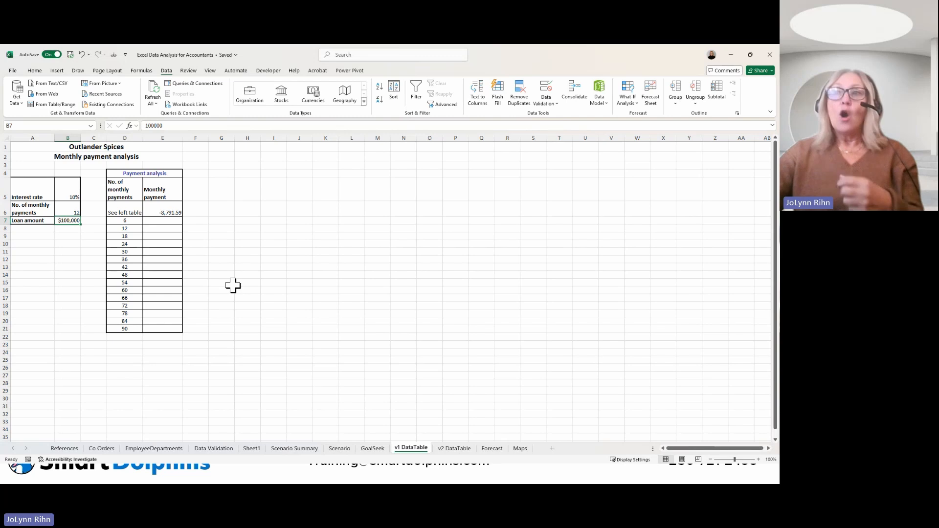
left_click(166, 213)
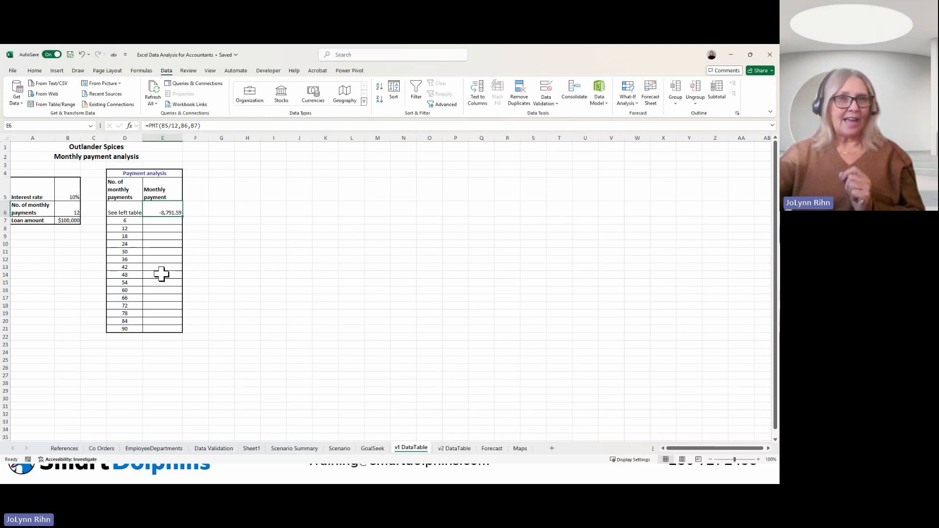
Step: Create a one-variable data table over D6:E21 with B6 as the column input cell, and check the filled payment cells
left_click(121, 209)
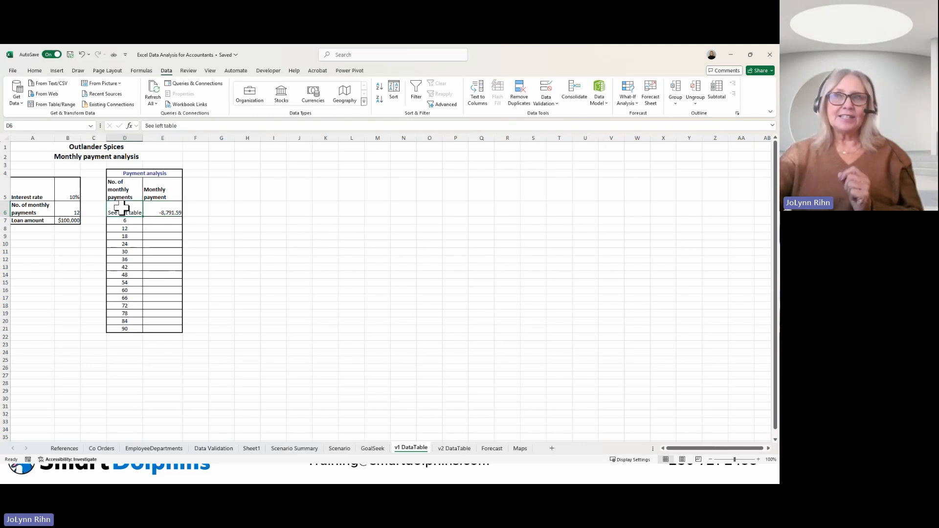
left_click_drag(121, 209, 159, 325)
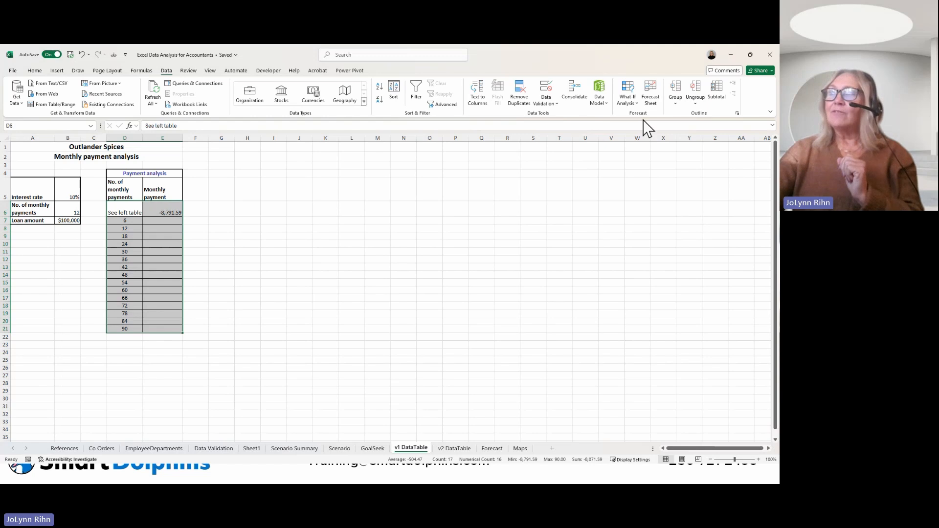
left_click(632, 103)
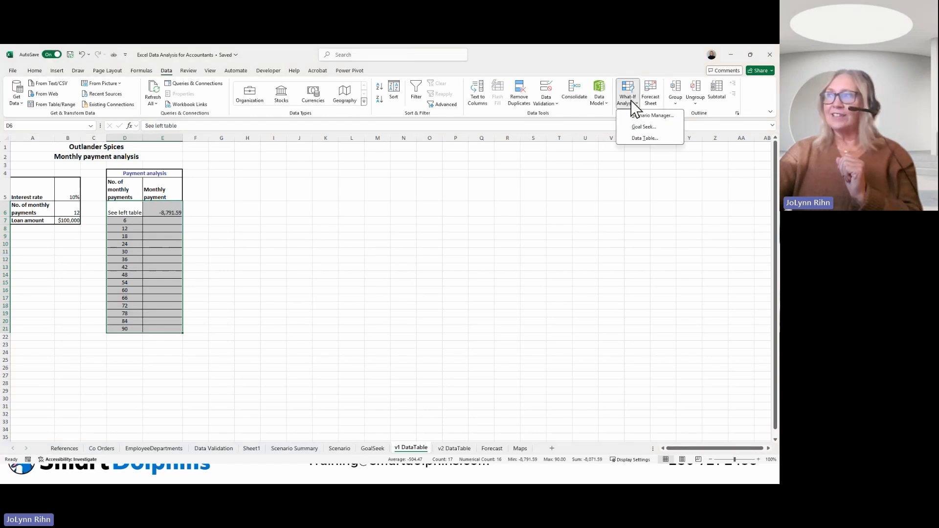
left_click(620, 146)
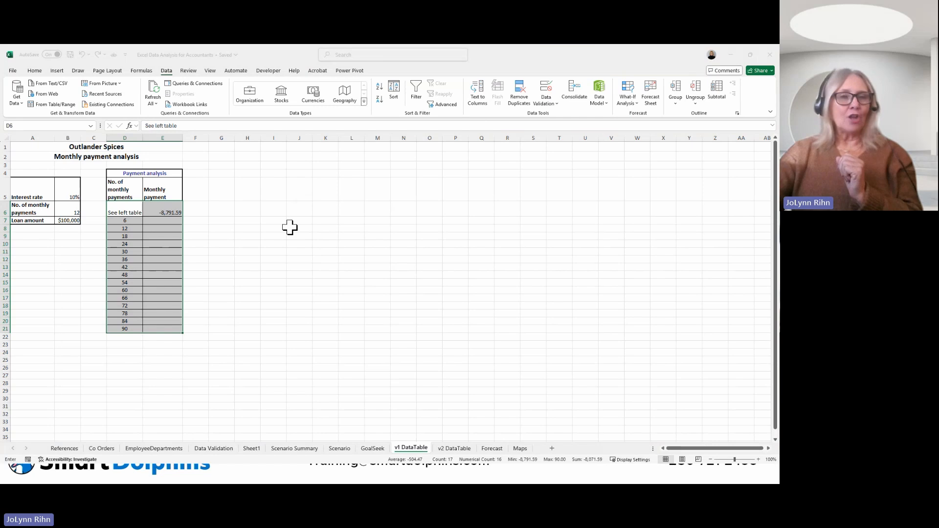
left_click_drag(319, 209, 261, 162)
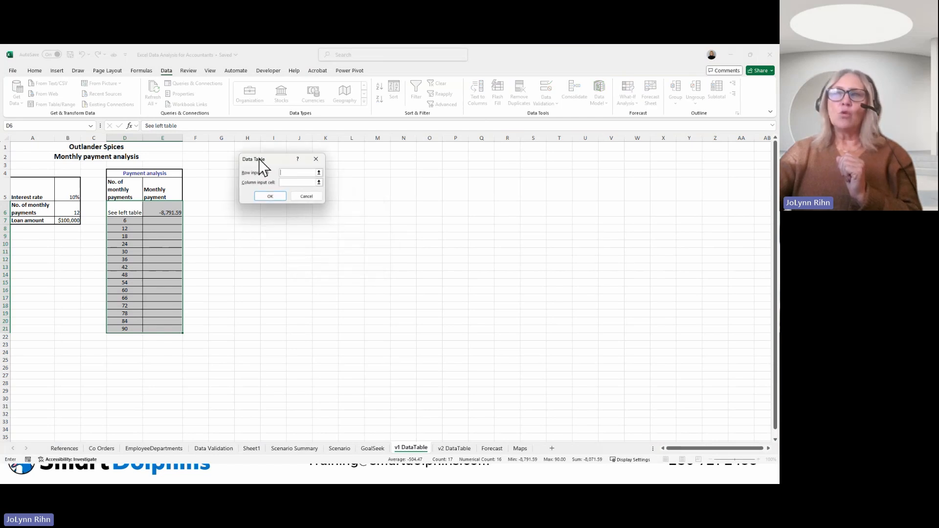
left_click(293, 183)
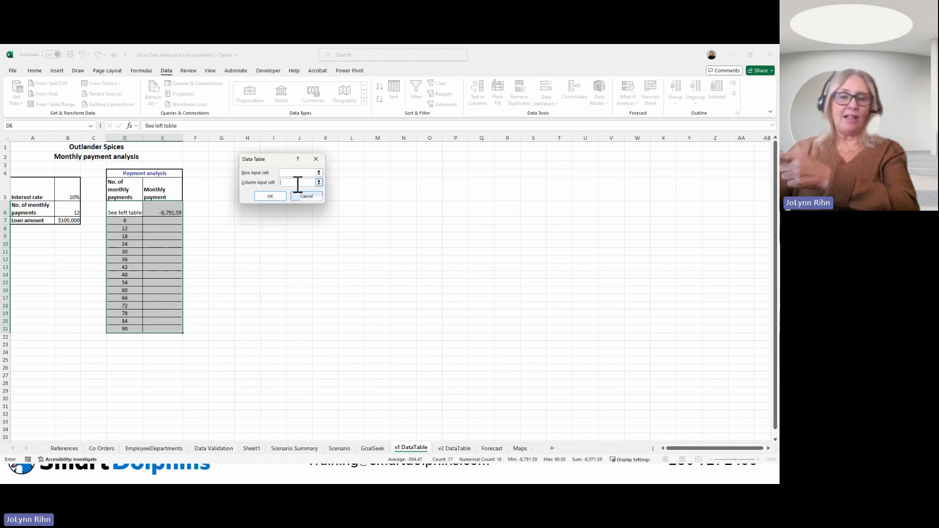
left_click(69, 210)
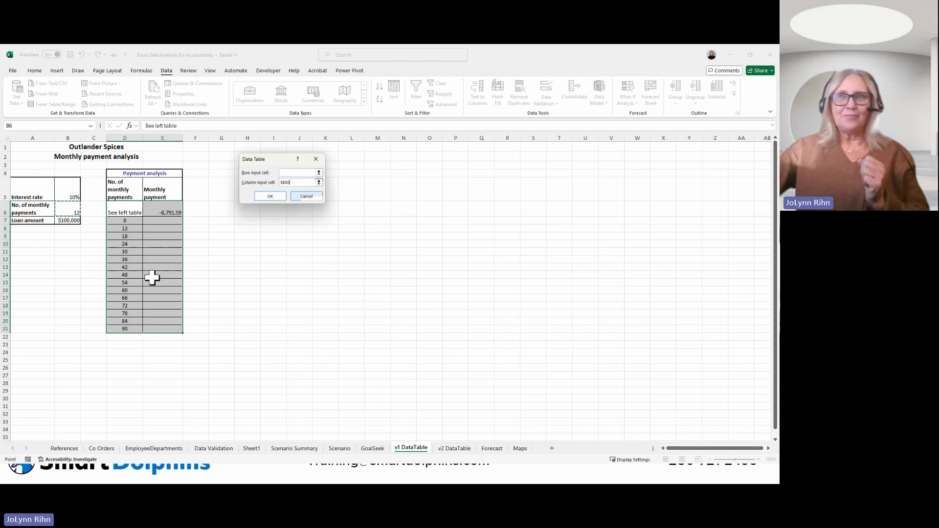
left_click(274, 197)
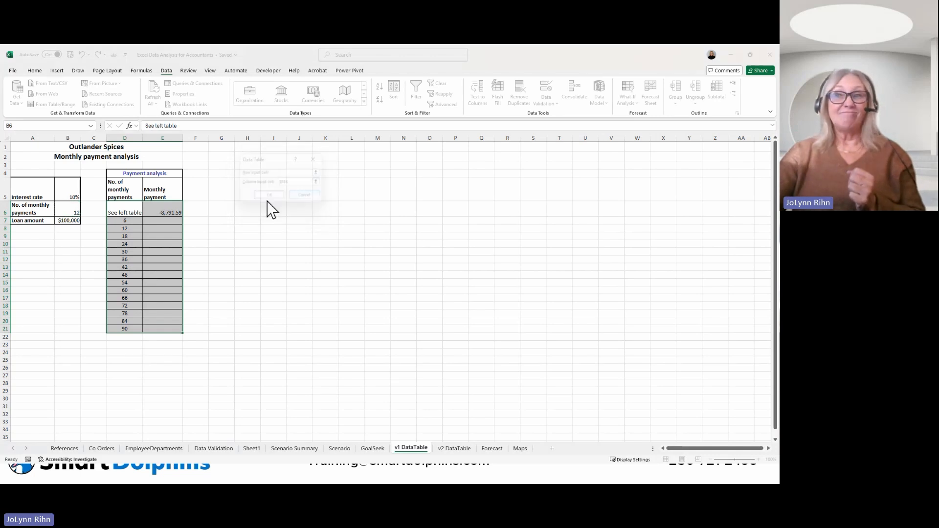
left_click(172, 221)
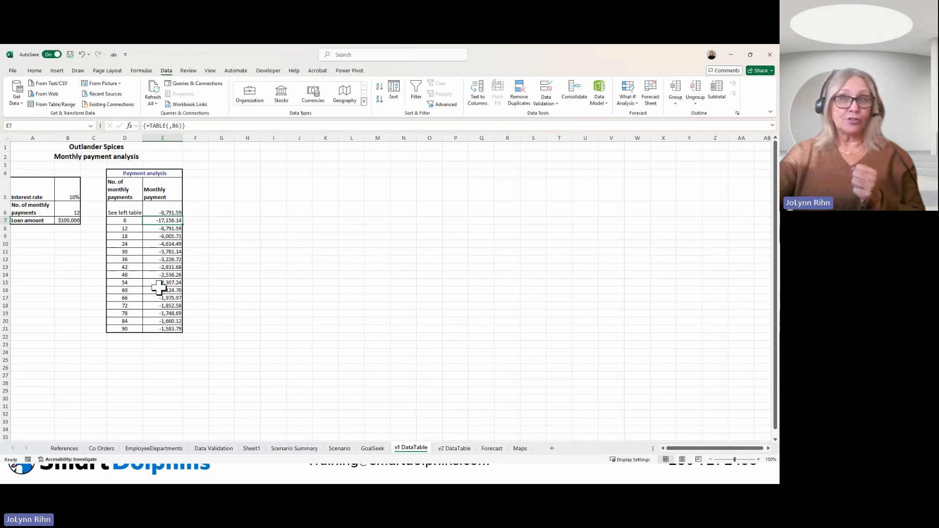
left_click(161, 328)
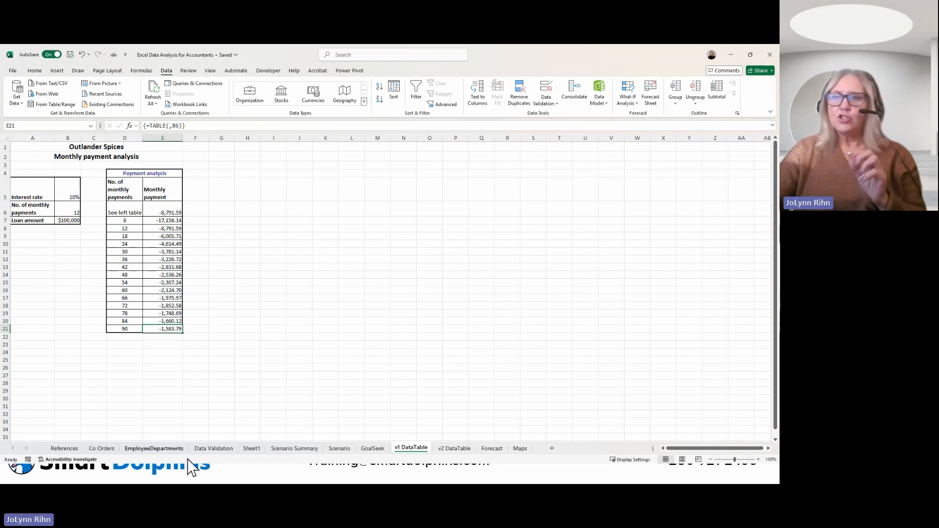
Step: On the v2 DataTable sheet, examine the number of payments in B5, the loan amount in B6 and the payment formula in B7
left_click(455, 448)
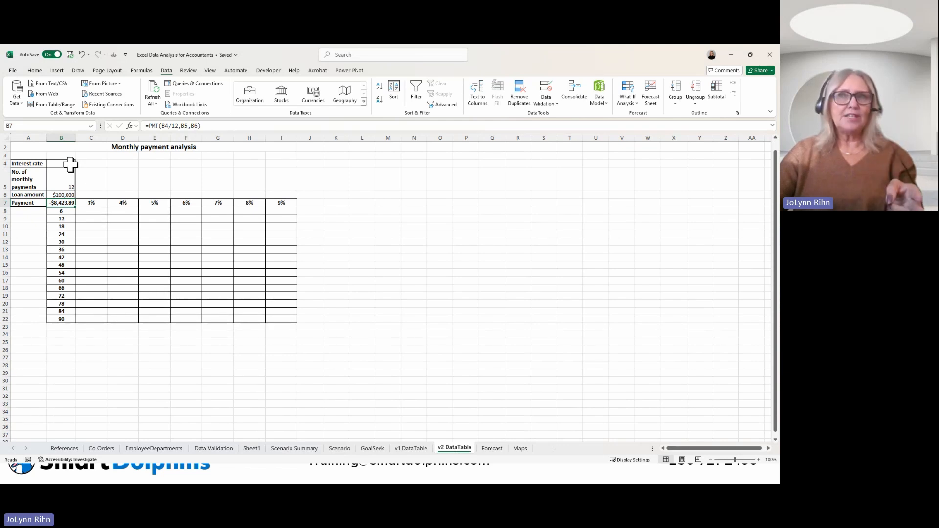
left_click(61, 185)
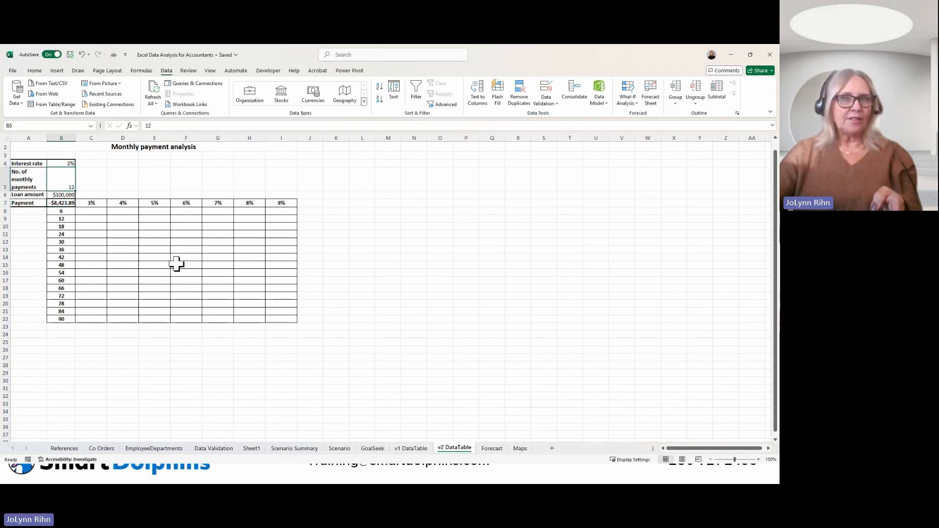
left_click(68, 194)
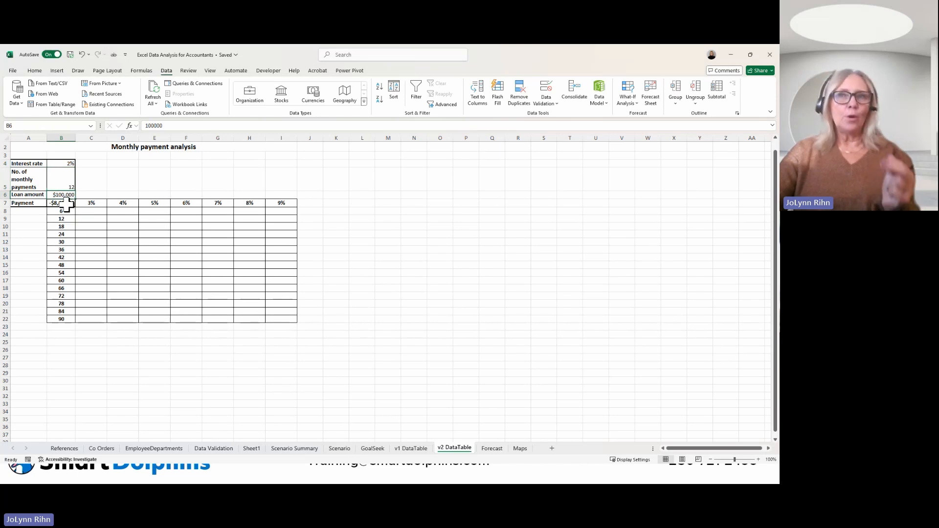
left_click(65, 203)
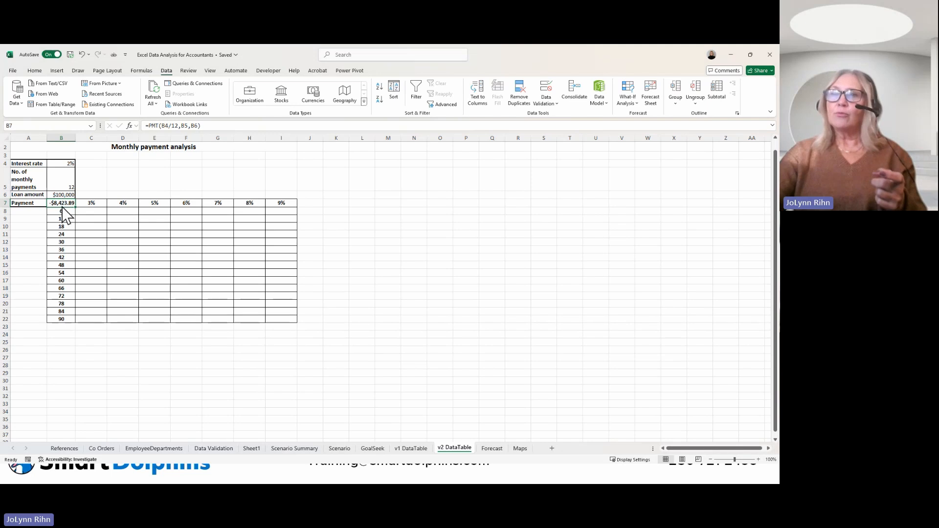
Step: Create a two-variable data table over B7:I22 with B4 as row input cell and B5 as column input cell, and check a filled cell's formula
left_click_drag(63, 208, 276, 318)
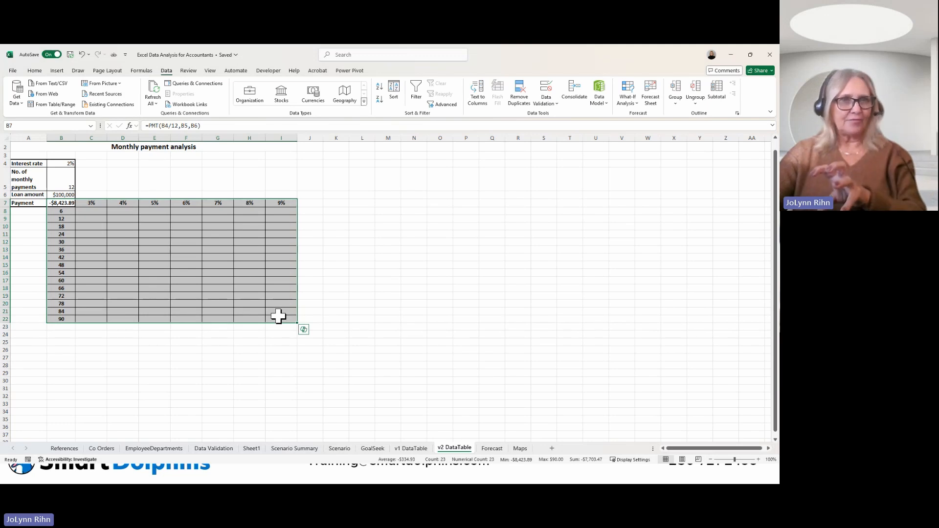
left_click(629, 101)
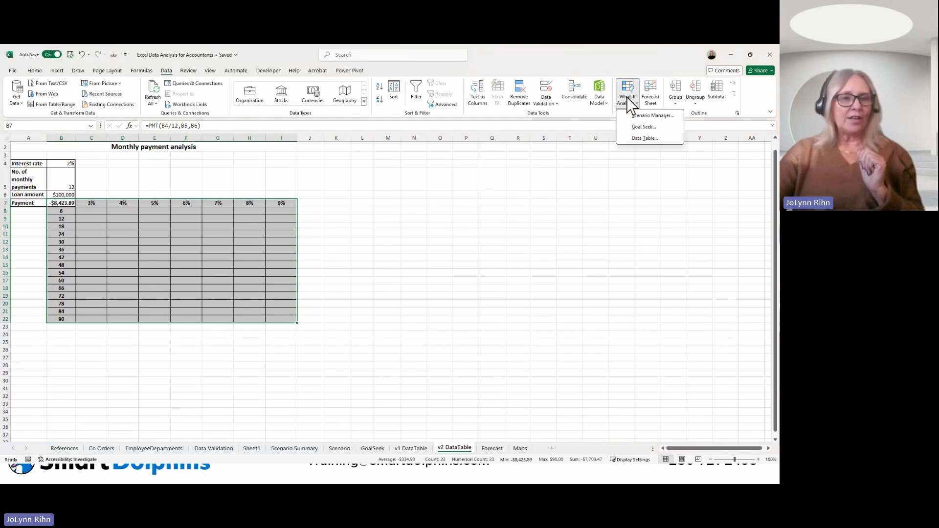
left_click(645, 139)
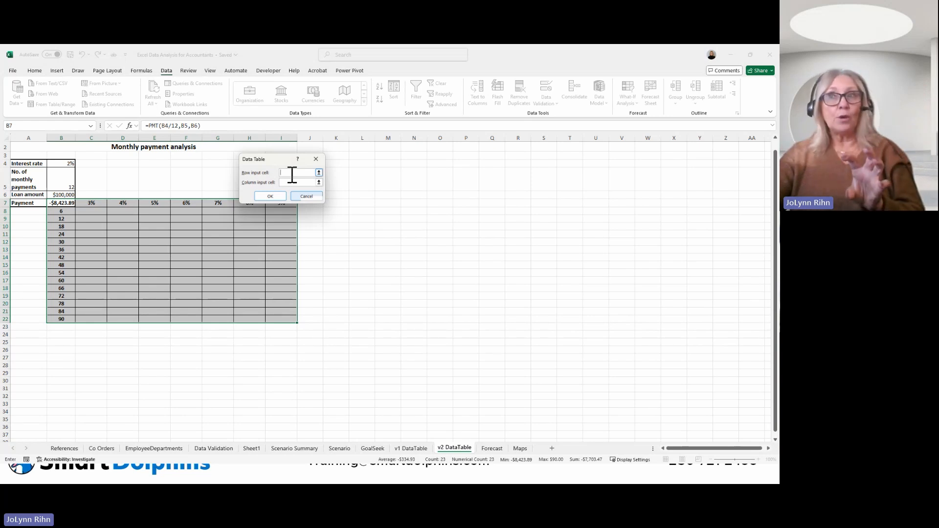
left_click(59, 165)
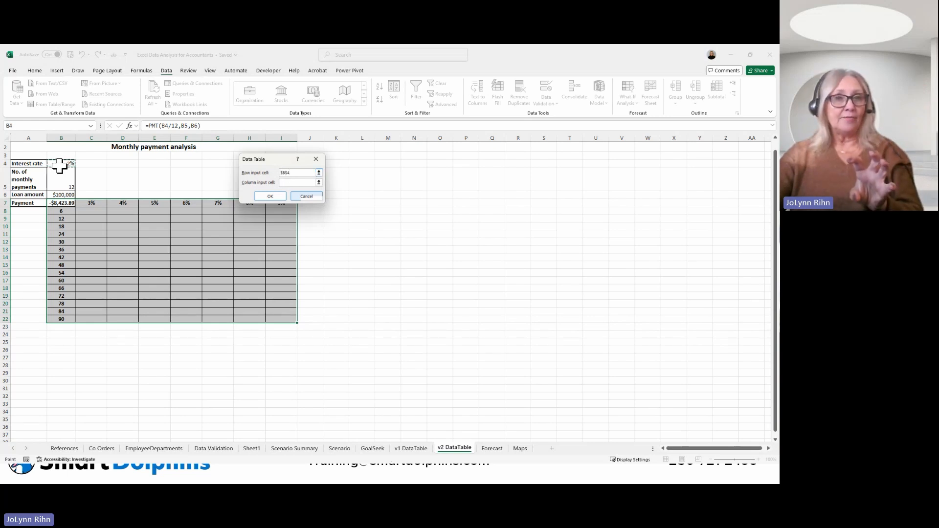
left_click(292, 181)
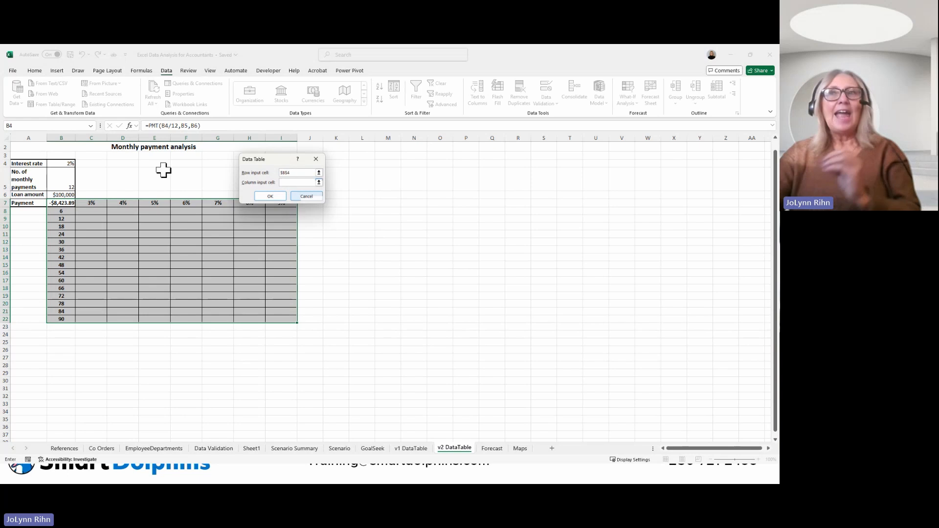
left_click(66, 181)
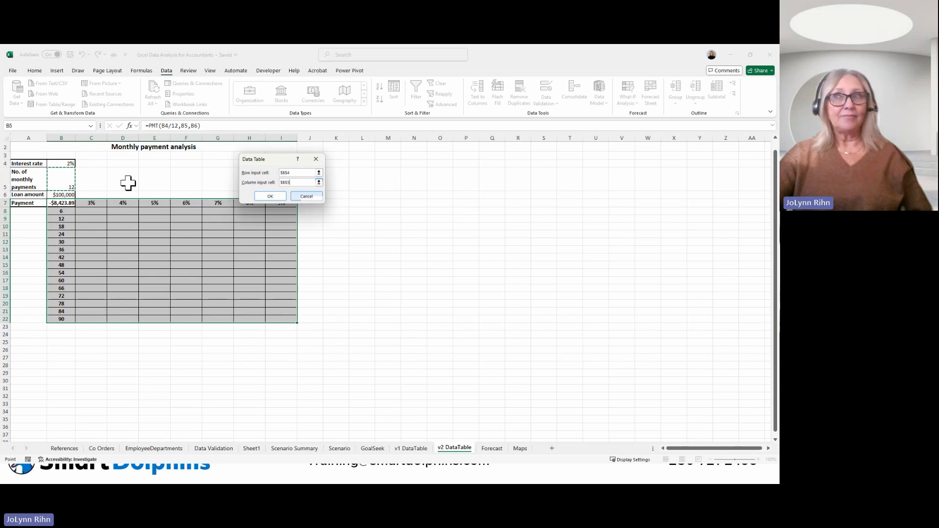
left_click(270, 196)
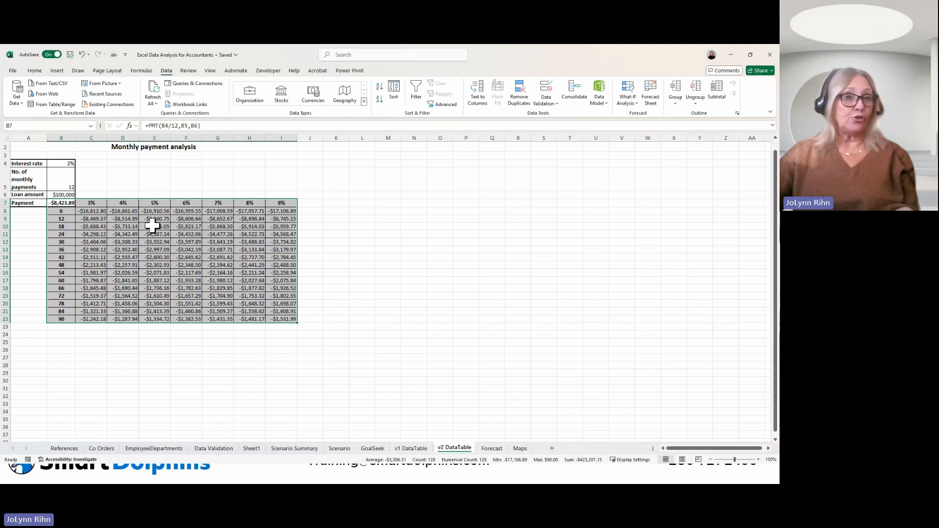
left_click(152, 225)
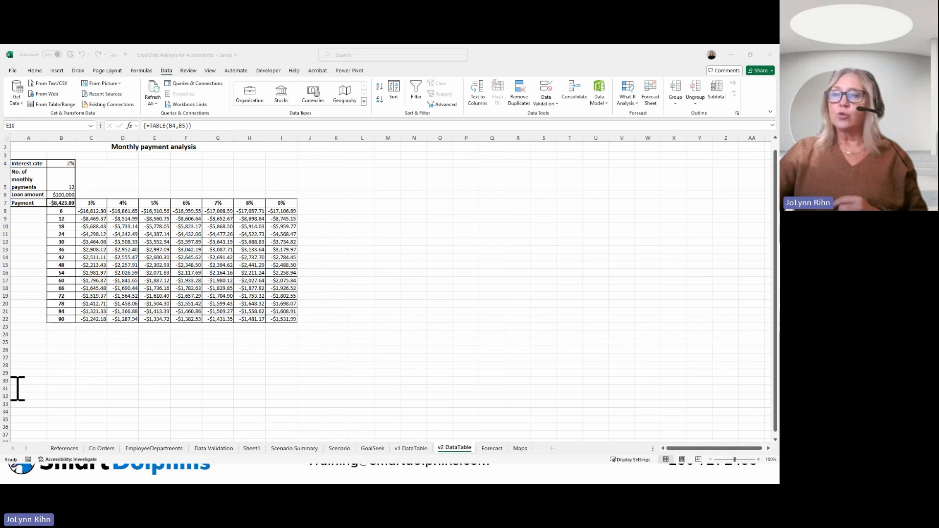
Step: On the EmployeeDepartments sheet, start an XLOOKUP formula in C2 with B2 as lookup value and B6:B52 as lookup array
left_click(167, 450)
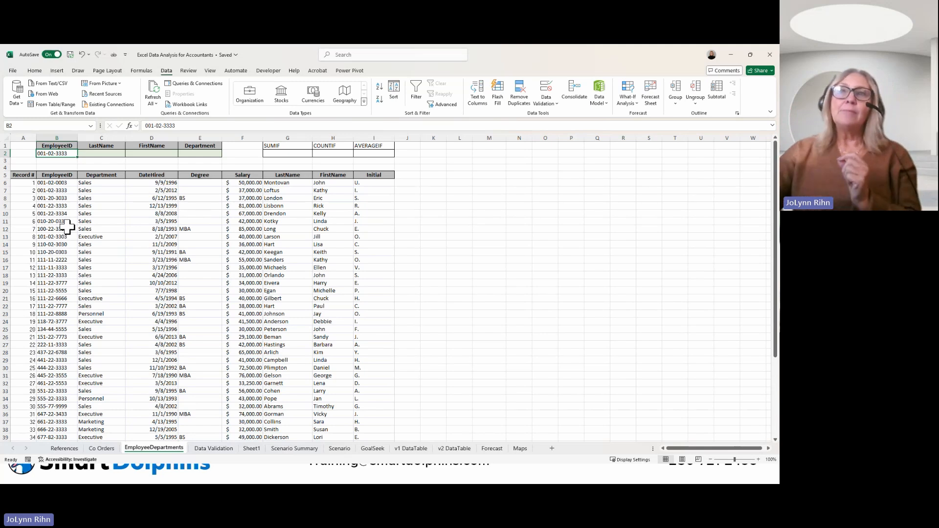
left_click(95, 155)
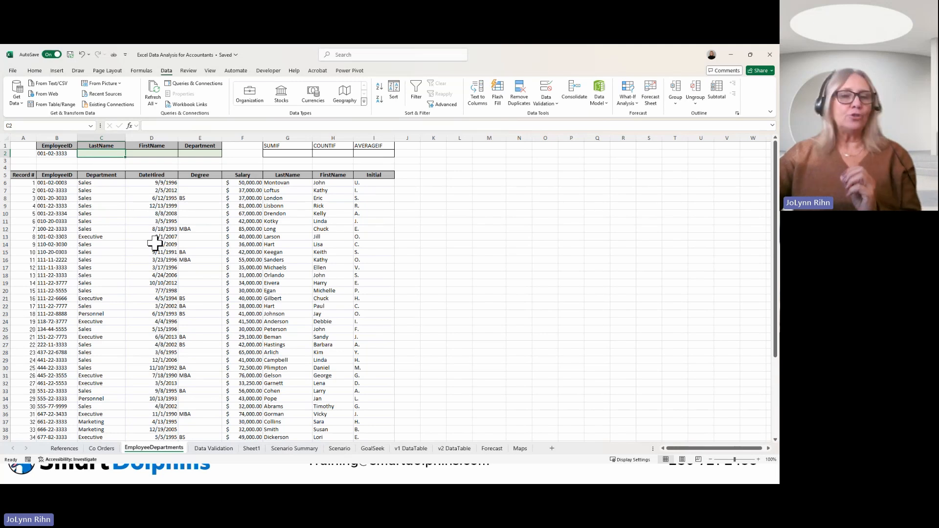
type("=x")
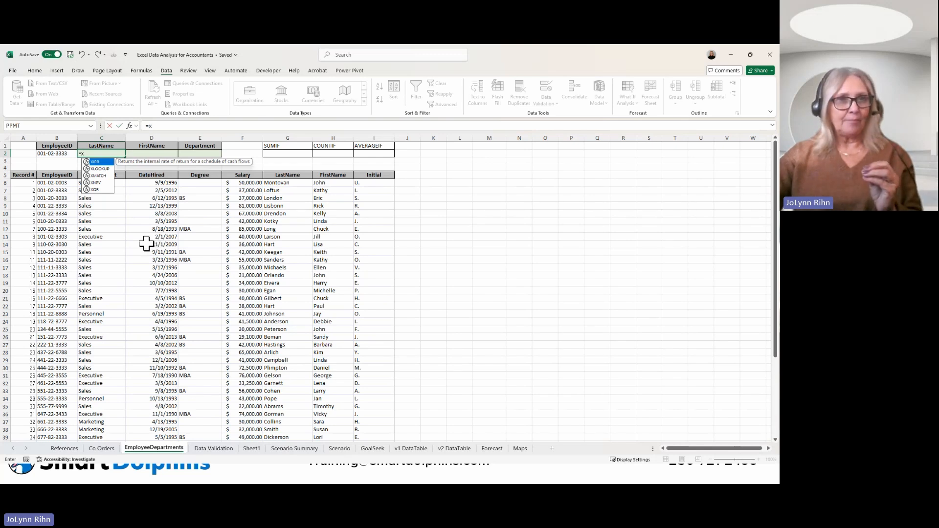
double_click(98, 169)
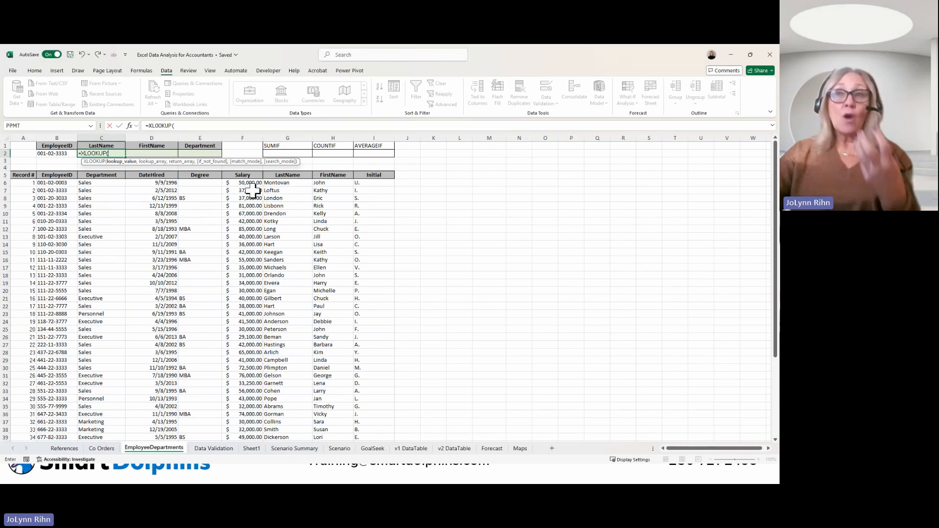
left_click(66, 153)
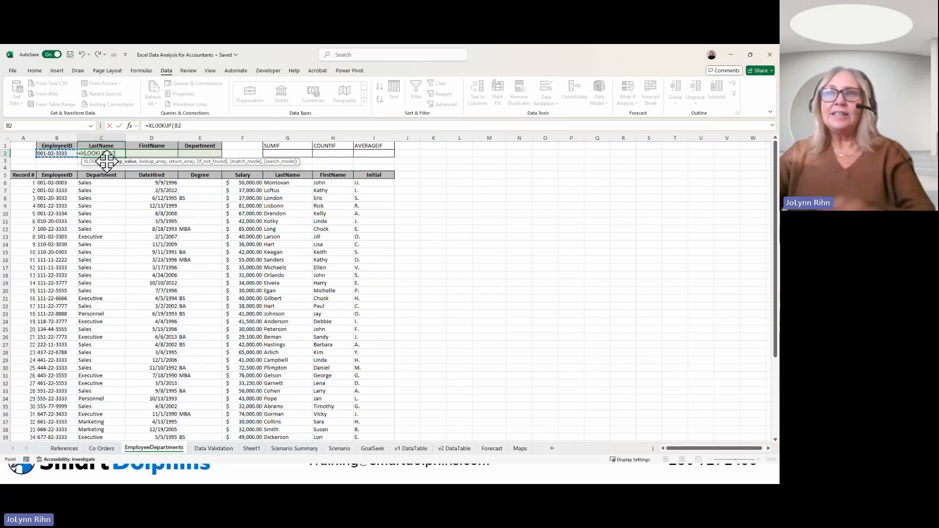
type(",")
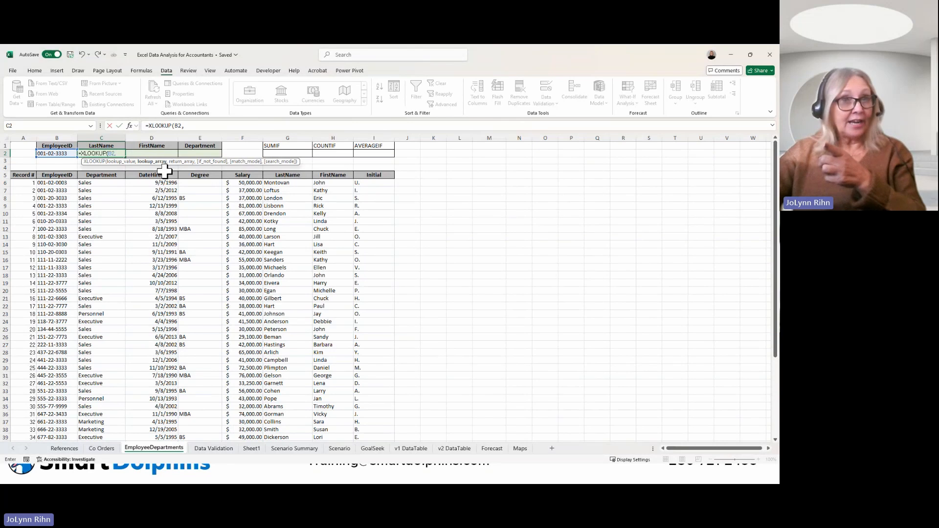
left_click(55, 182)
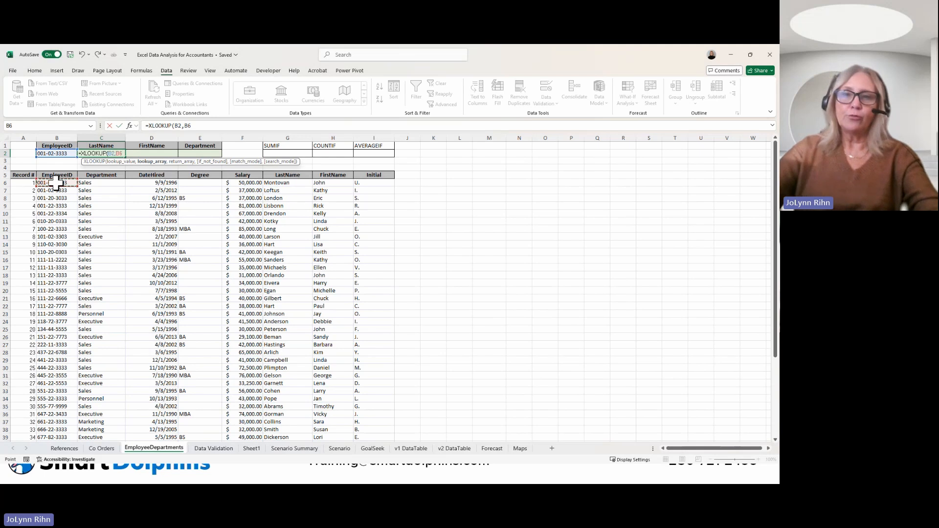
key("ctrl+shift+Down")
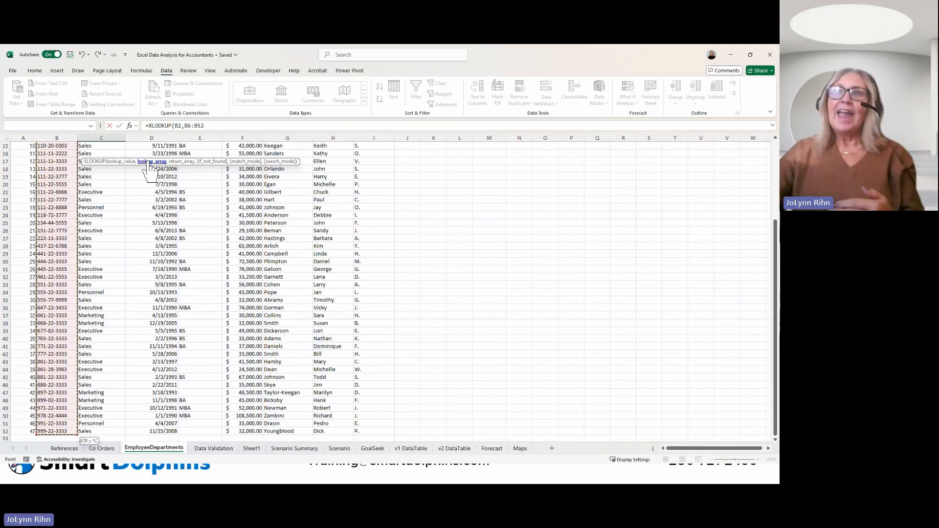
Step: Complete the XLOOKUP in C2 with the LastName column G6:G52 as return array, and check the formula against the EmployeeID in B2
left_click(214, 127)
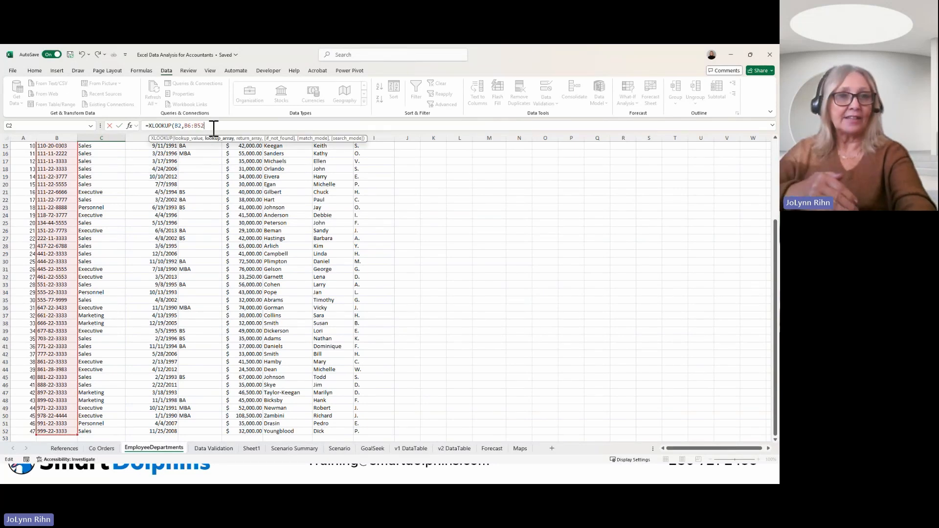
type(",")
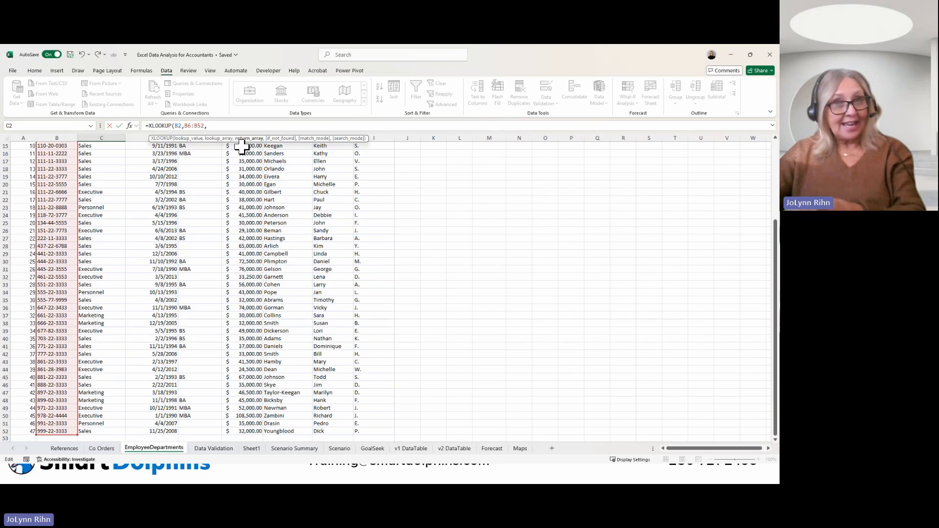
scroll(242, 145, "up", 5)
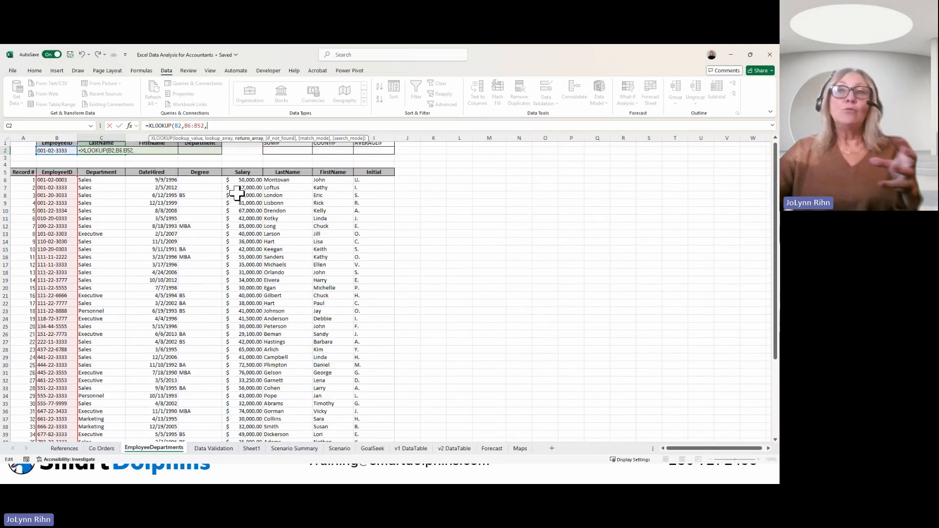
left_click(292, 179)
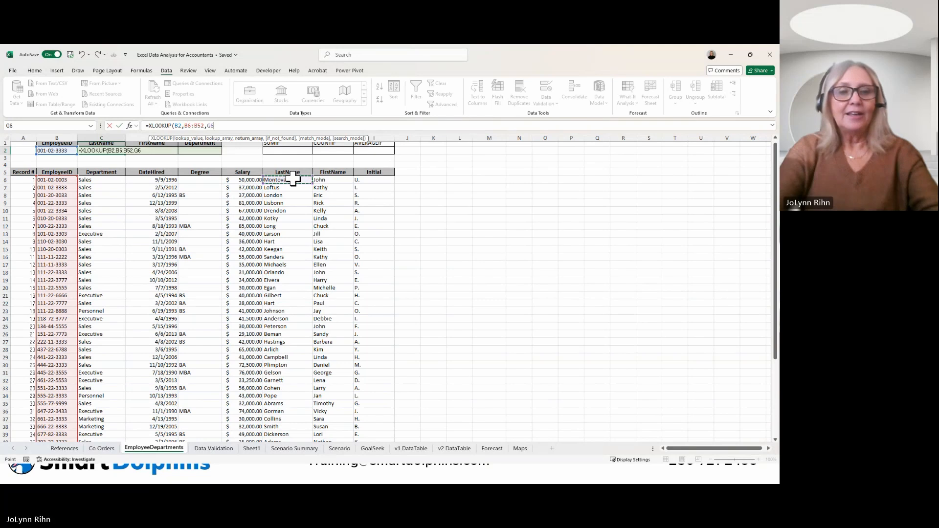
key("ctrl+shift+Down")
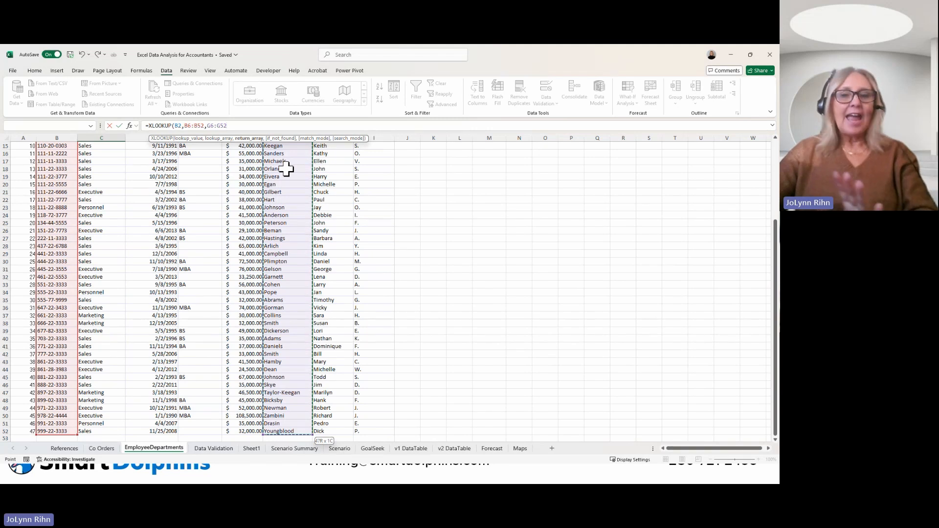
key("ctrl+Return")
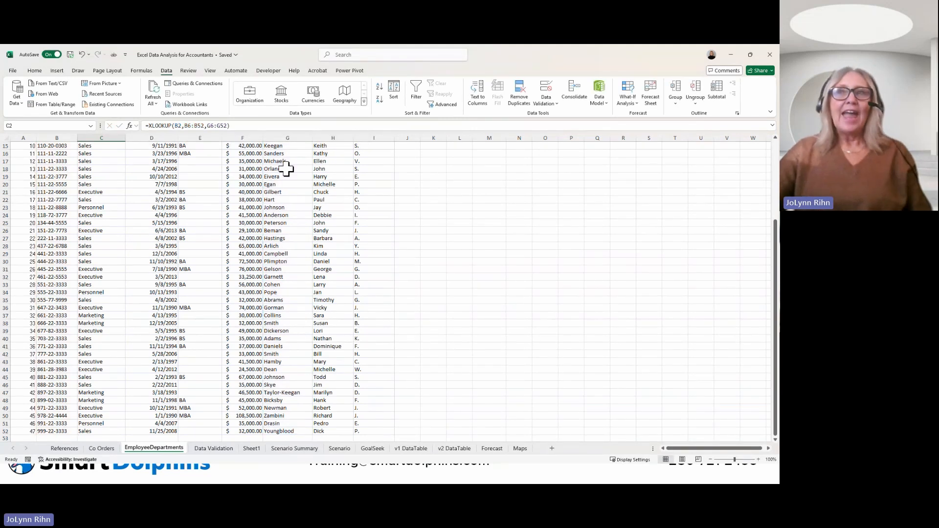
scroll(156, 205, "up", 5)
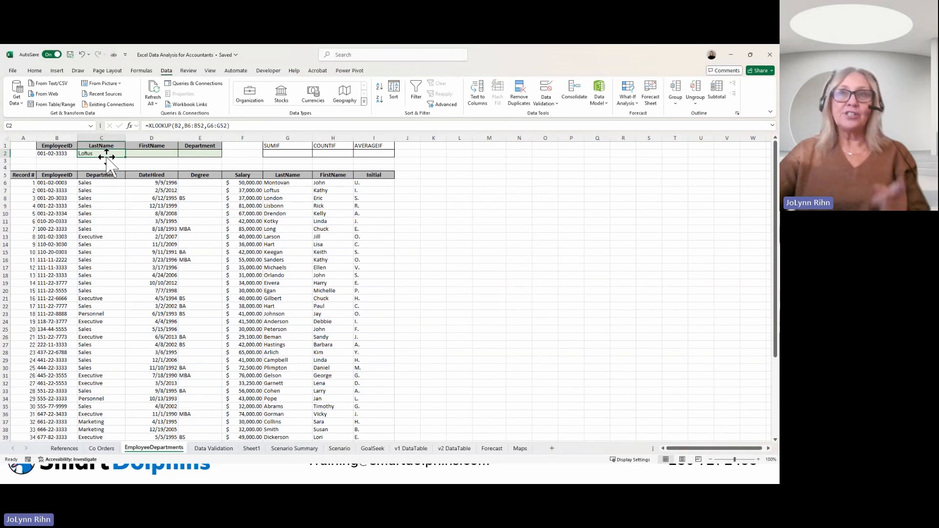
left_click(55, 155)
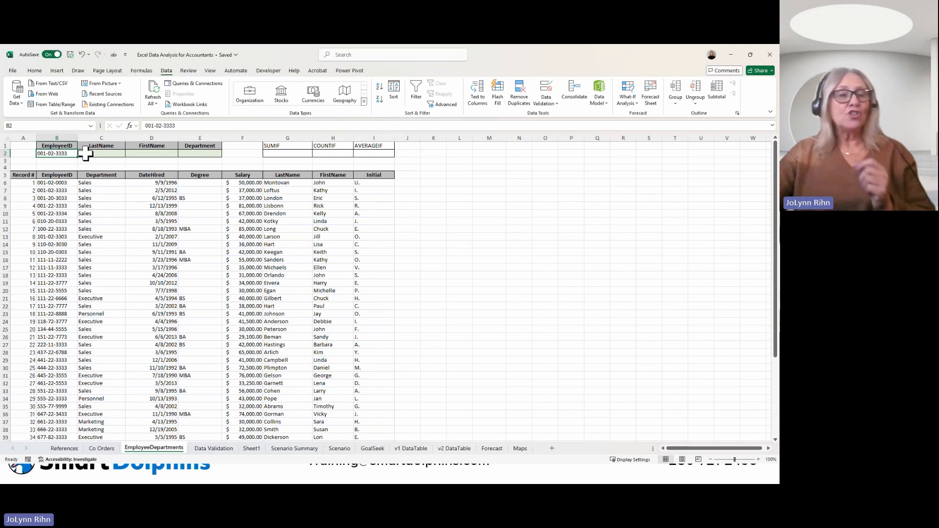
left_click(85, 153)
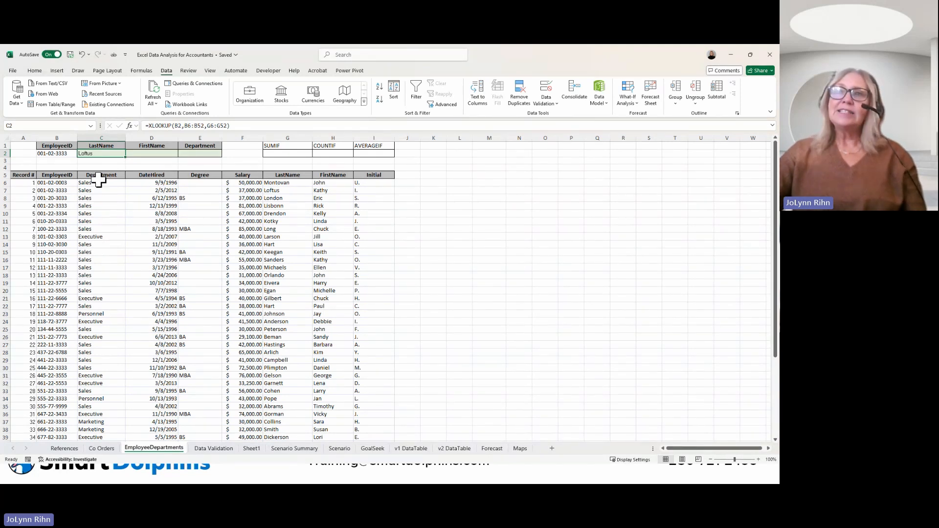
Step: Copy the column headers C5:I5 to K1:Q1 and widen columns K through Q so the headers fit
left_click_drag(98, 174, 386, 174)
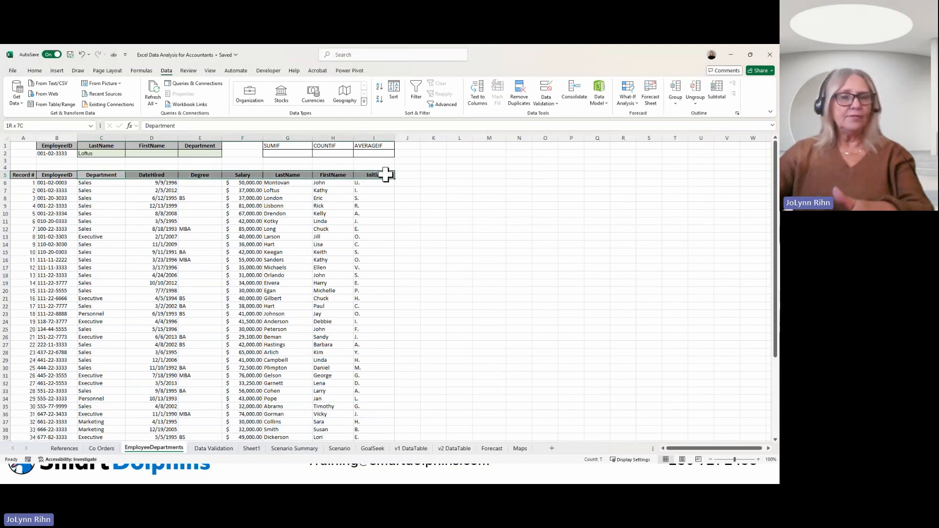
left_click_drag(386, 175, 386, 174)
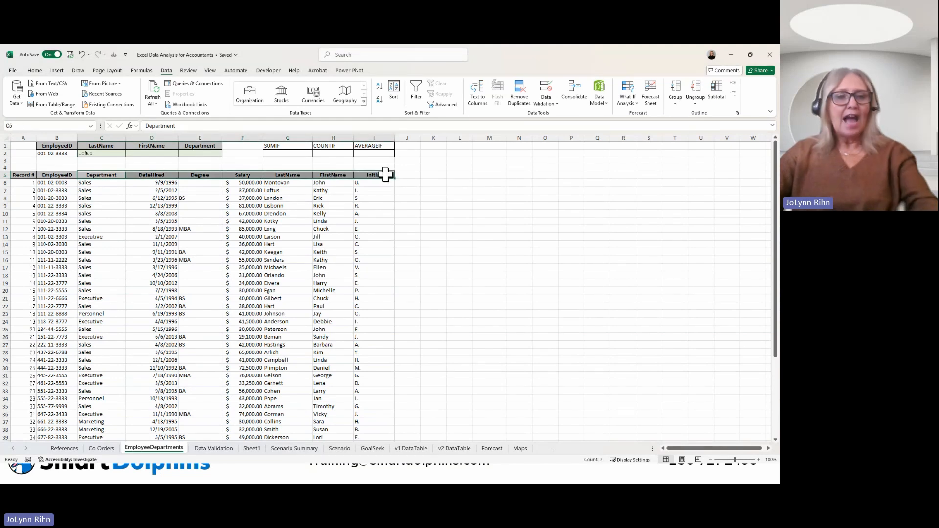
key("ctrl+c")
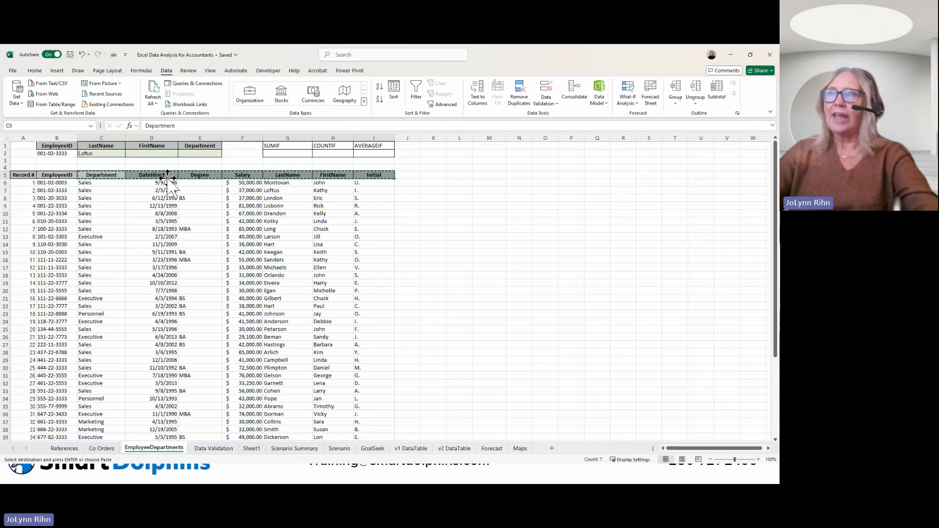
left_click(438, 146)
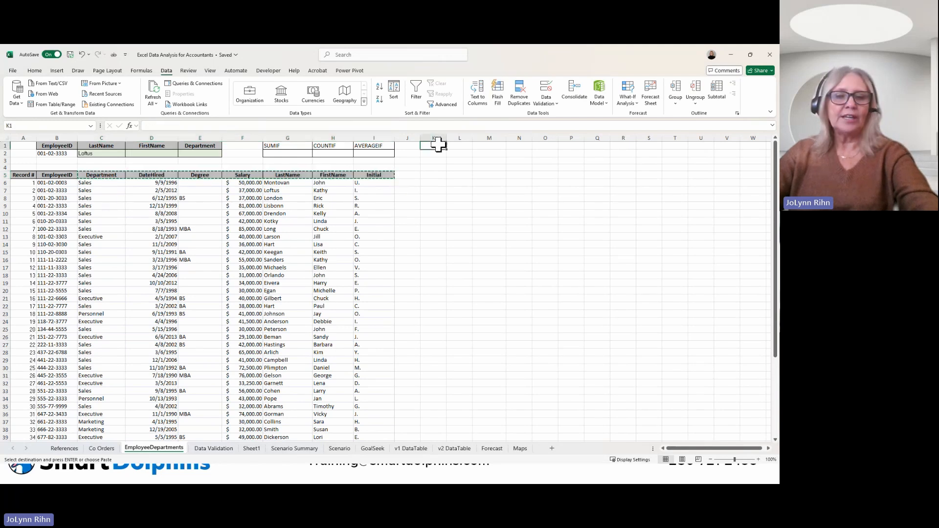
key("Return")
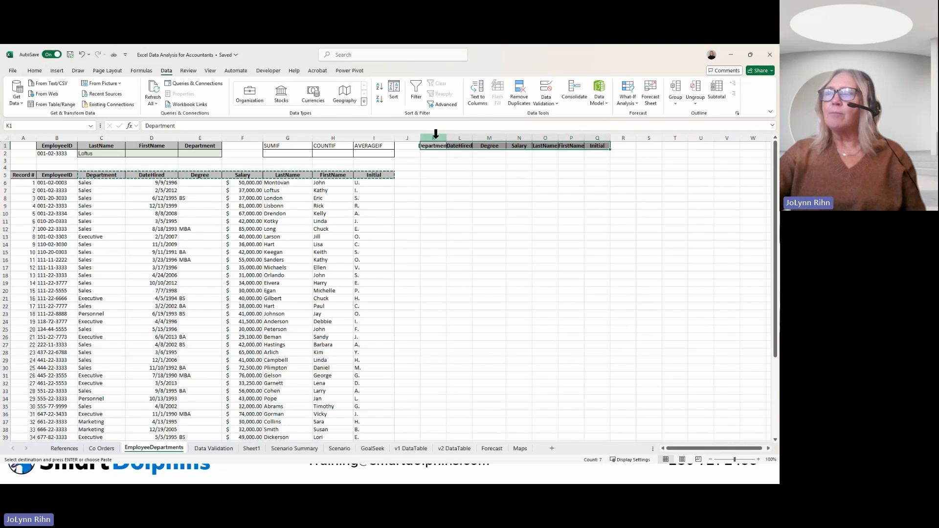
left_click_drag(433, 137, 597, 135)
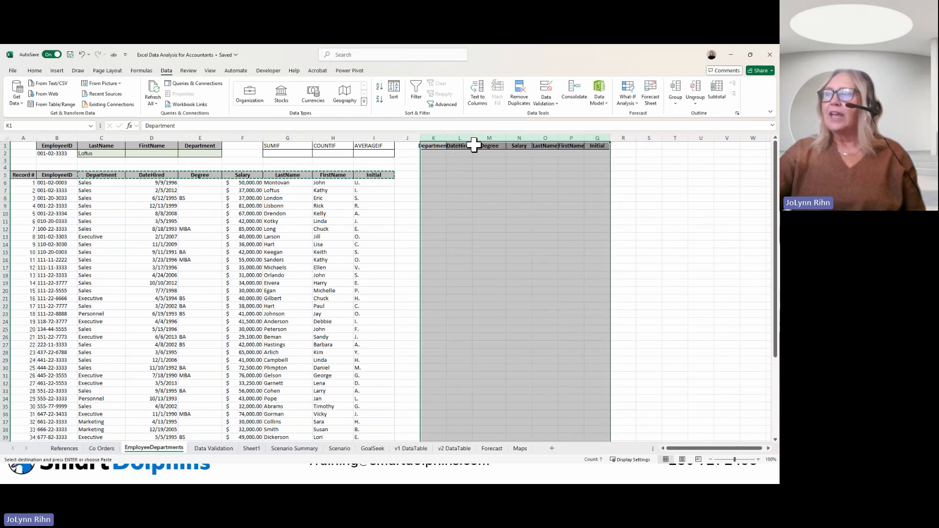
left_click_drag(473, 138, 481, 137)
Step: Start an XLOOKUP formula in K2 with B2 as lookup value and the EmployeeID range B6:B52 as lookup array
left_click(440, 154)
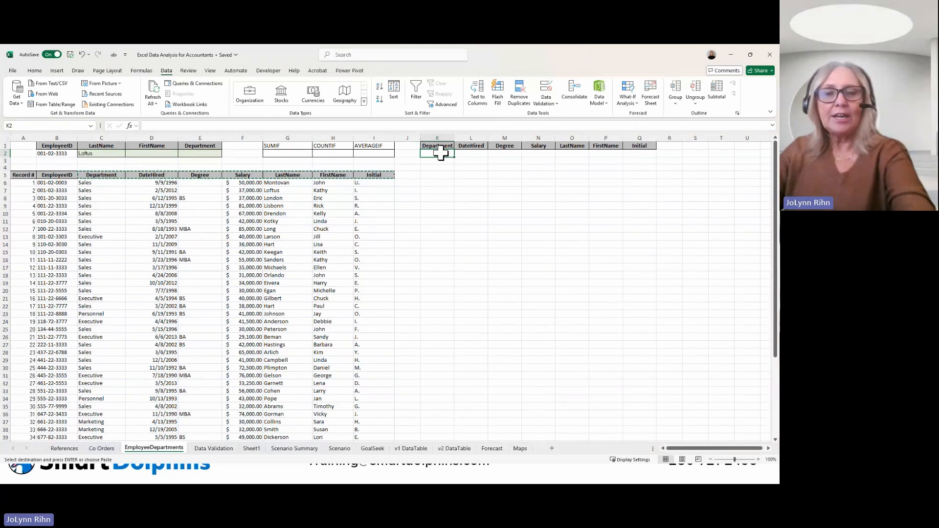
type("=x")
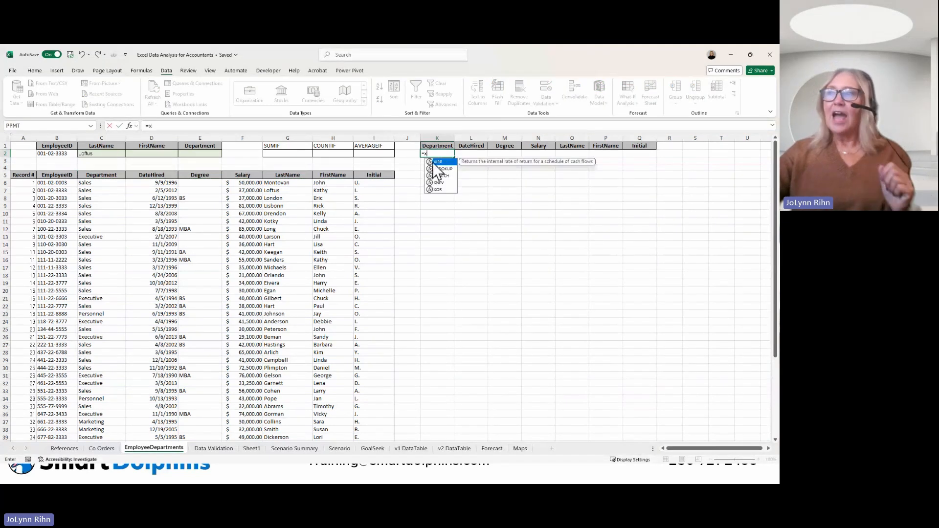
double_click(439, 169)
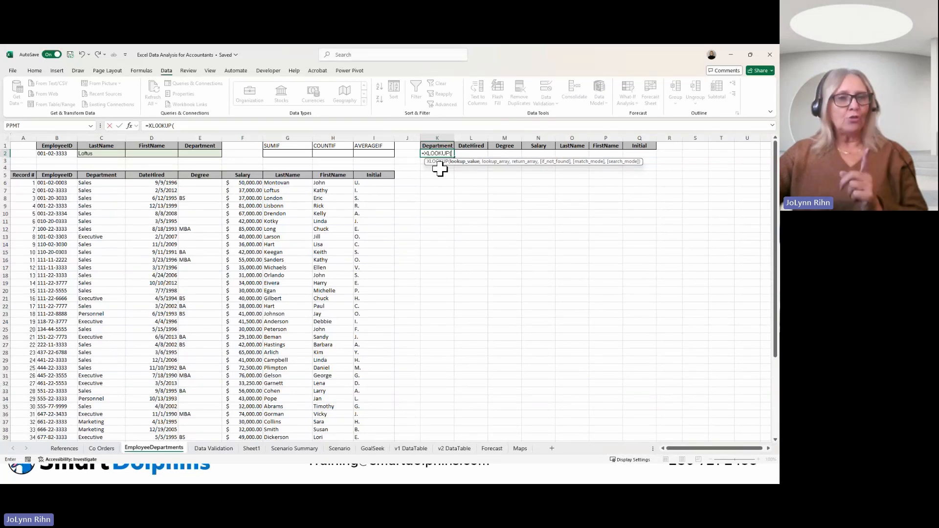
left_click(58, 157)
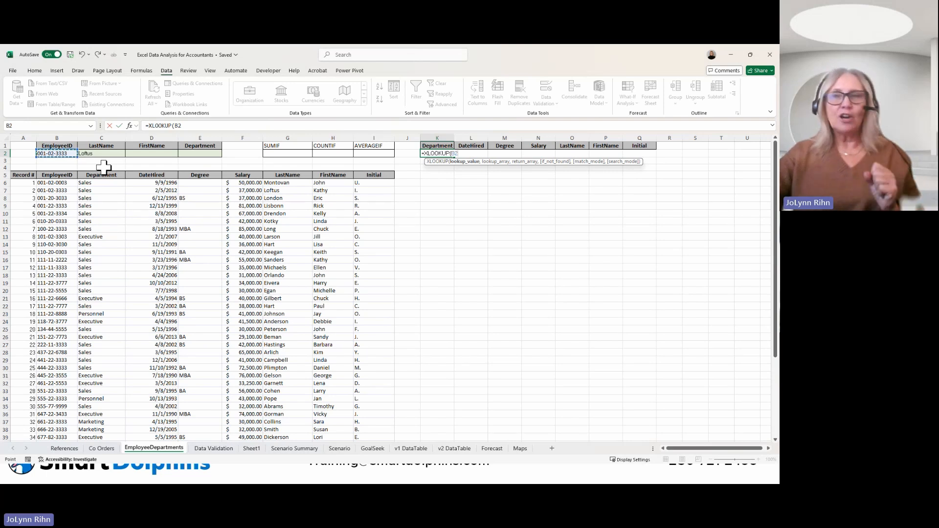
type(",")
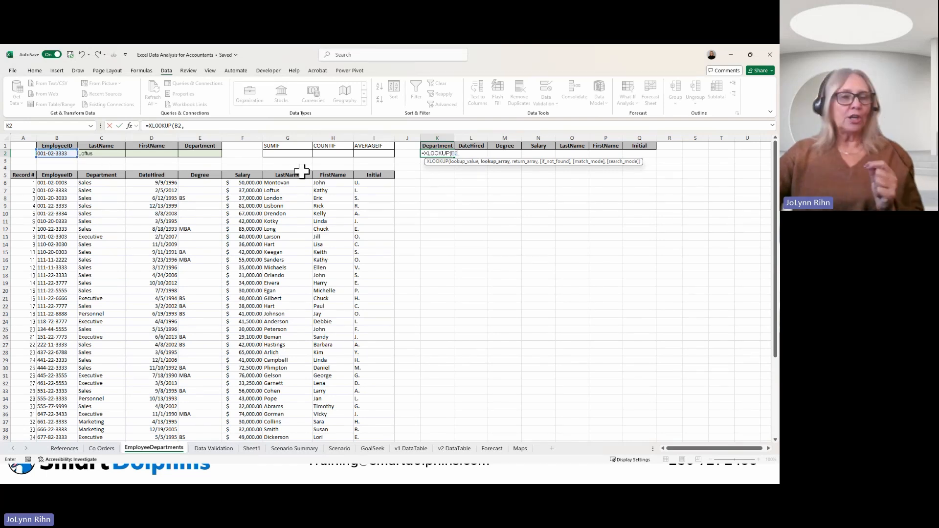
left_click(57, 184)
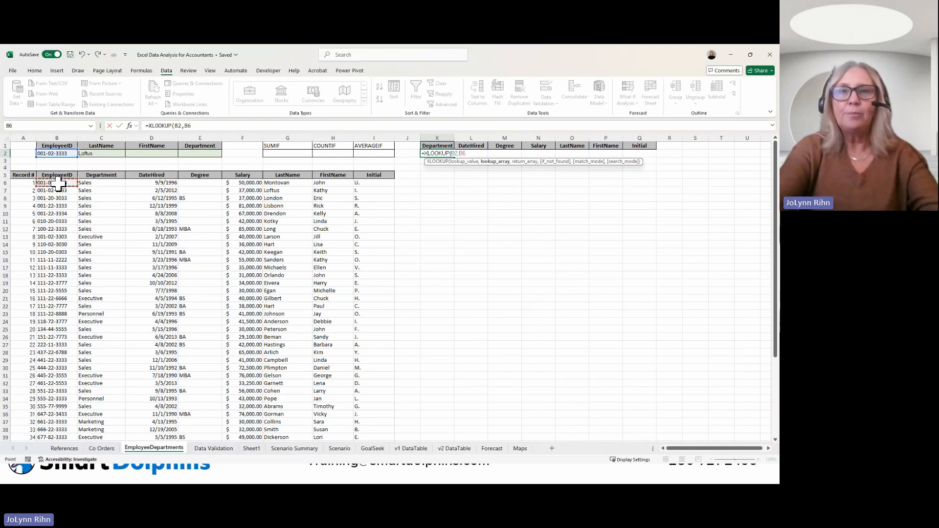
key("ctrl+shift+Down")
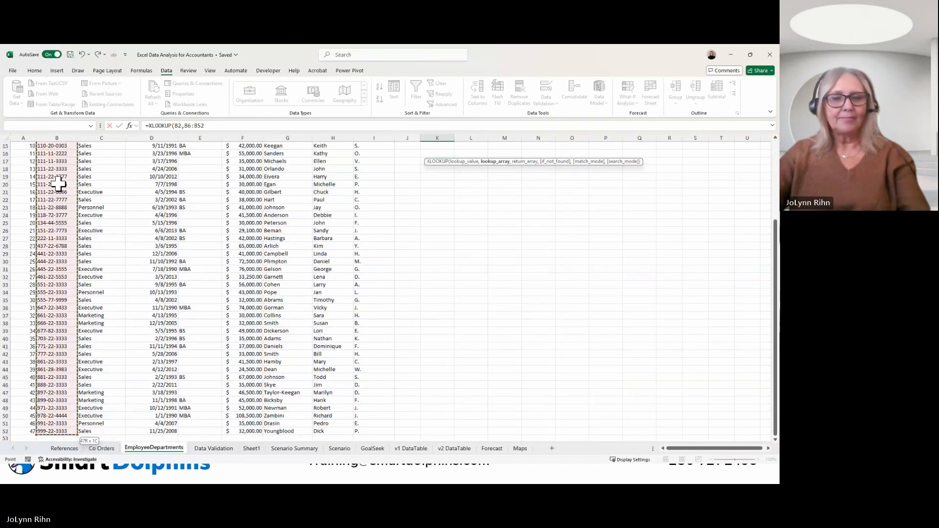
type(",")
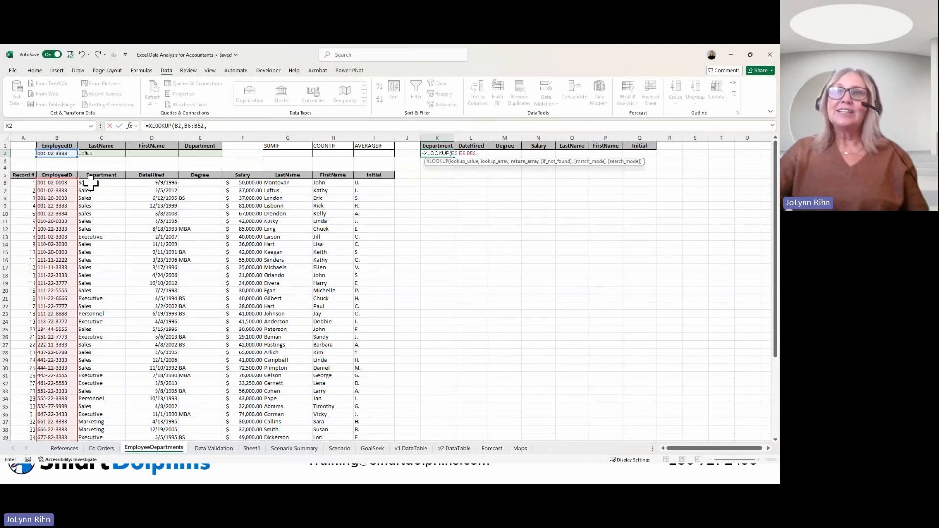
Step: Complete the XLOOKUP in K2 with return array C6:I52 and "Emp ID Not Found" as the if-not-found text, and check the formula
left_click_drag(90, 182, 372, 206)
left_click_drag(368, 323, 356, 425)
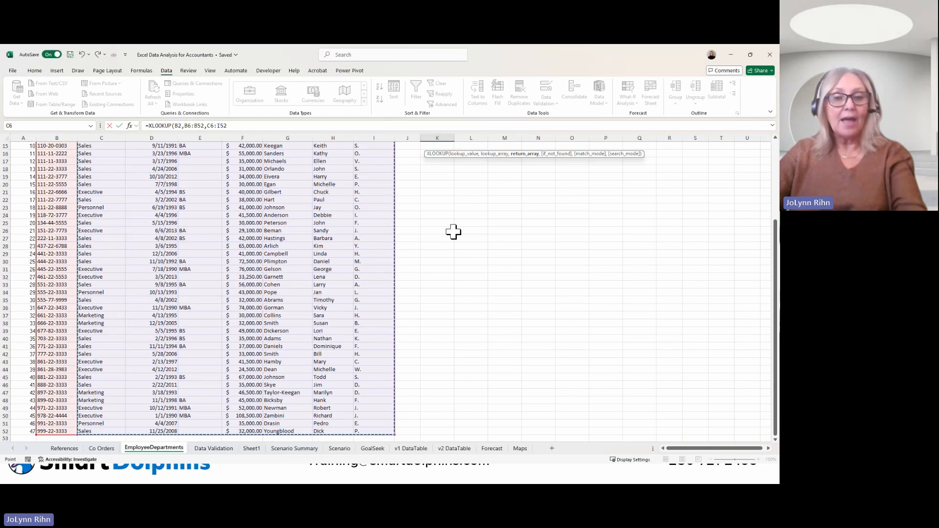
type(",\"Emp ID")
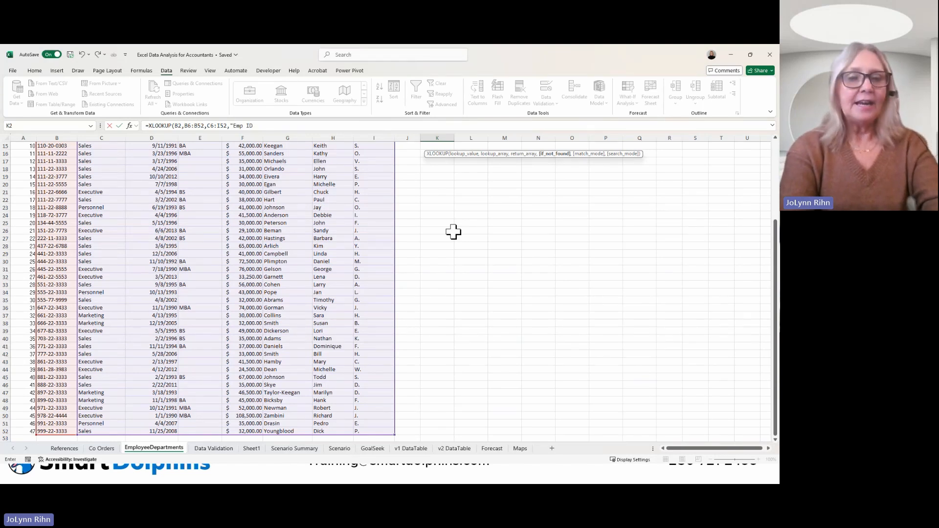
type("Not Found")
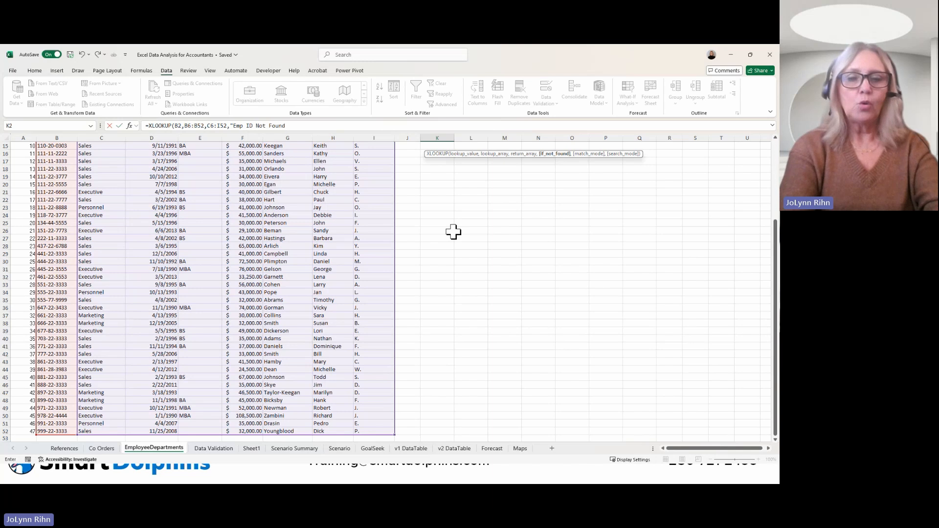
type("\"")
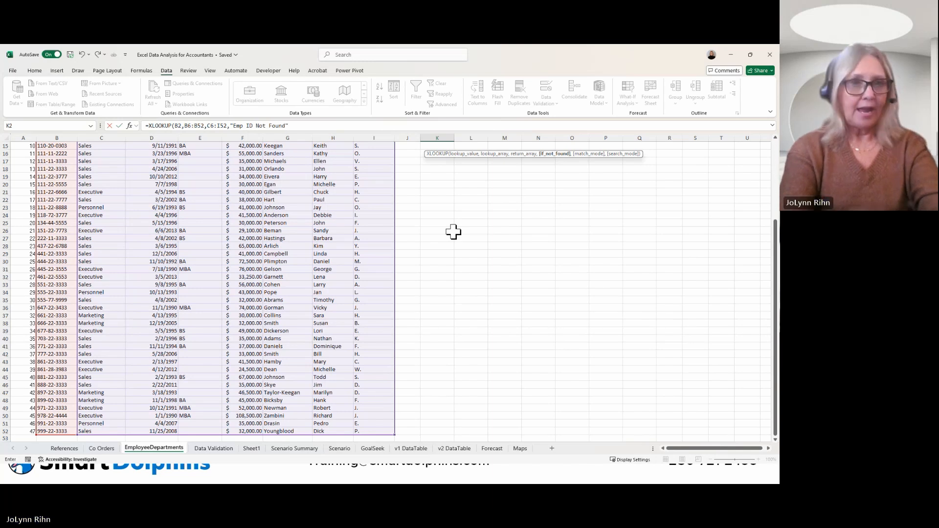
type(")")
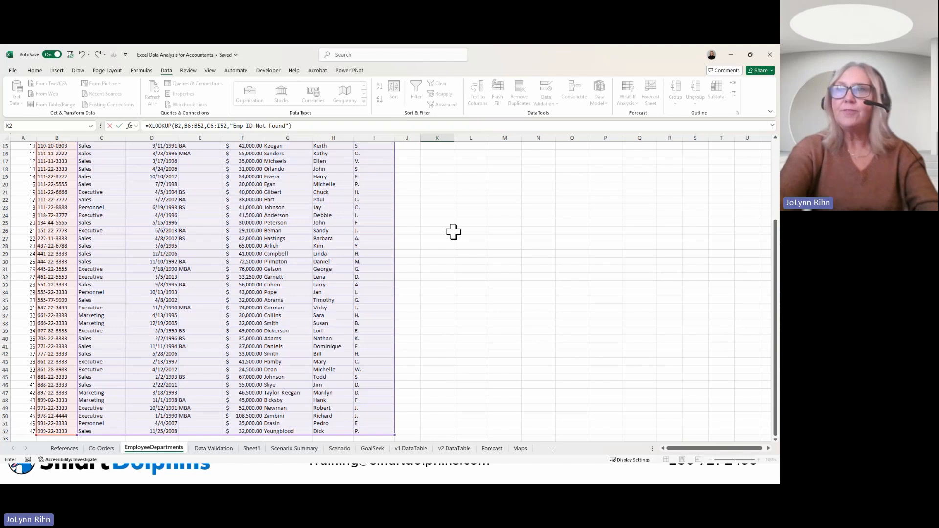
key("ctrl+Return")
key("ctrl+Up")
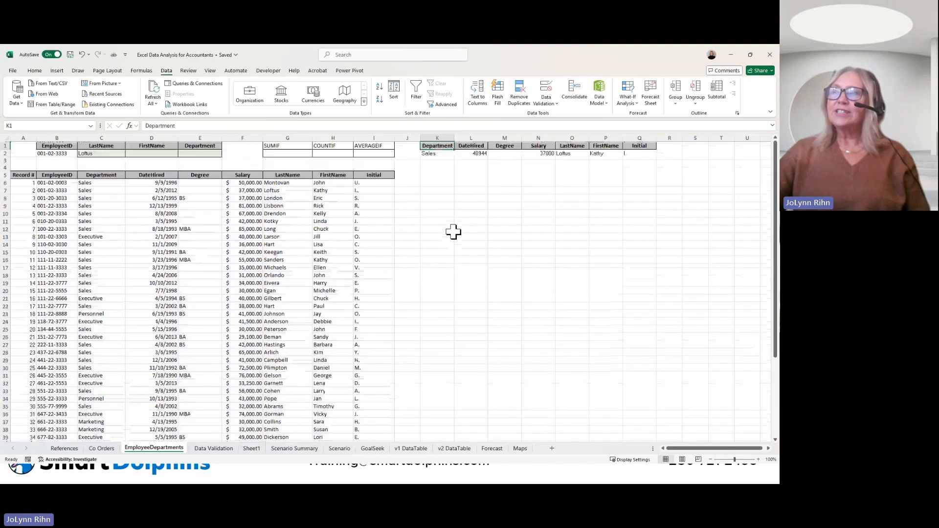
left_click(442, 154)
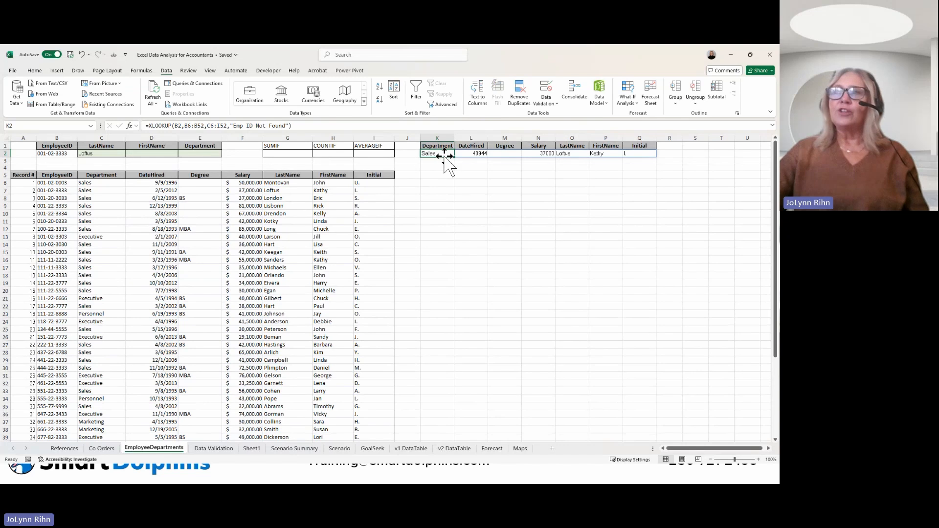
Step: Format the DateHired result in L2 as Short Date and check the Degree result in M2
left_click(477, 155)
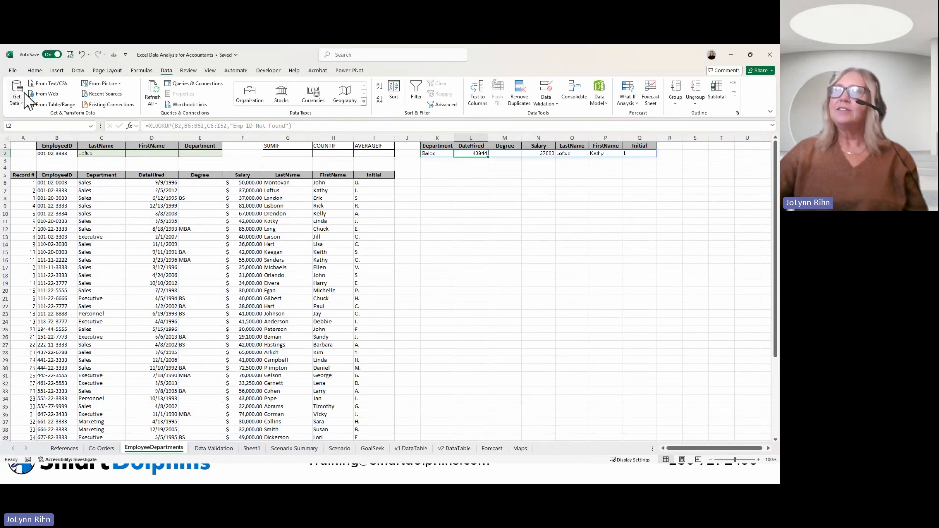
left_click(34, 70)
left_click(349, 86)
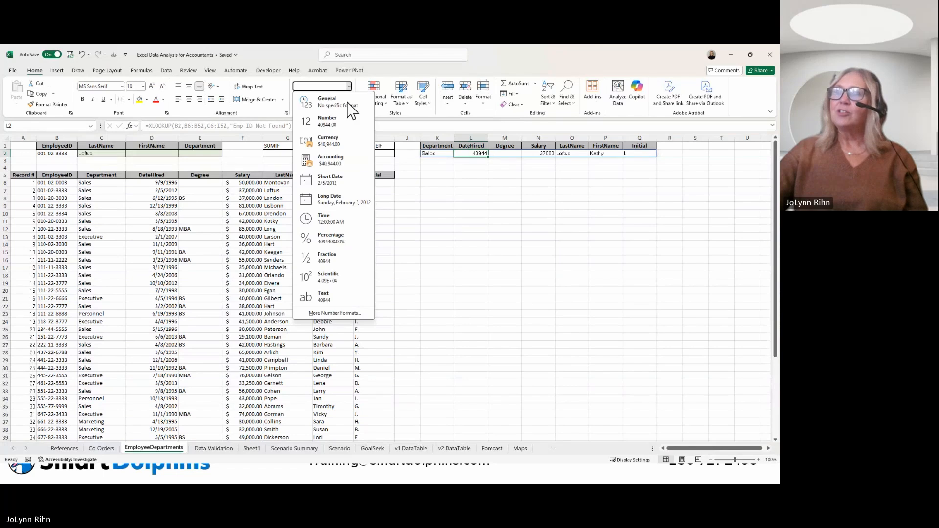
left_click(333, 180)
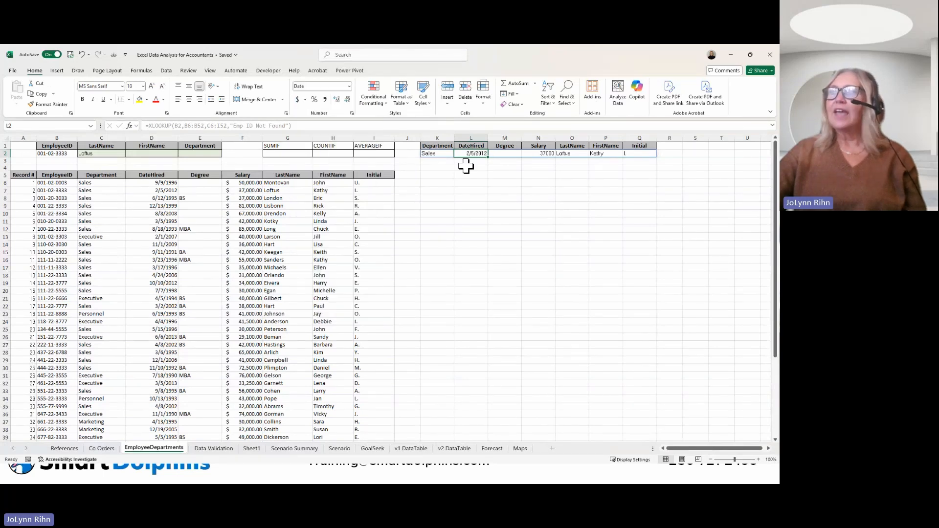
left_click(504, 154)
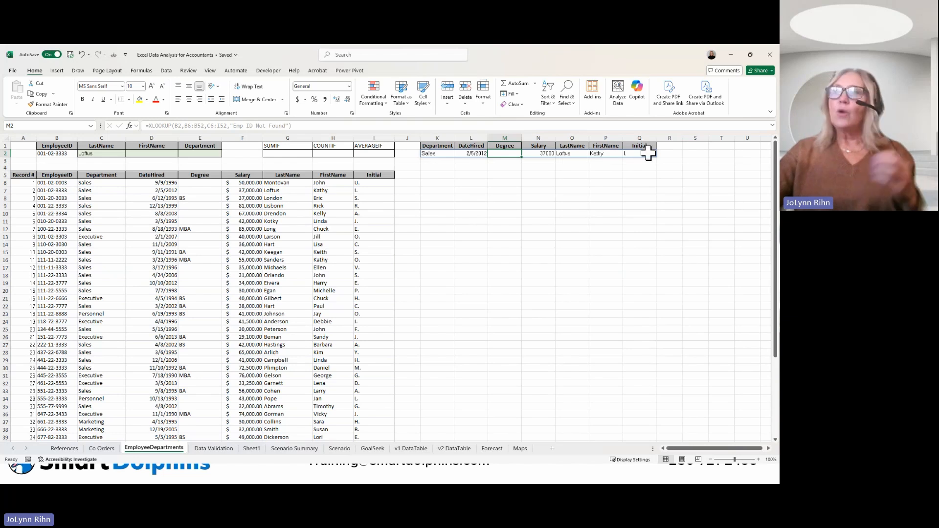
Step: Remove the last two digits of the EmployeeID in B2 and compare the XLOOKUP formulas in C2 and K2
left_click(47, 152)
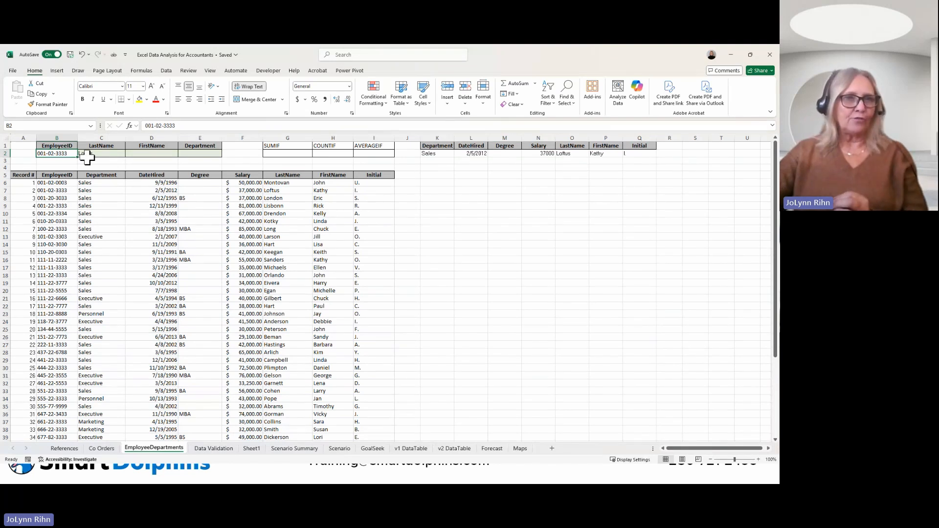
left_click(185, 126)
key("BackSpace")
key("Return")
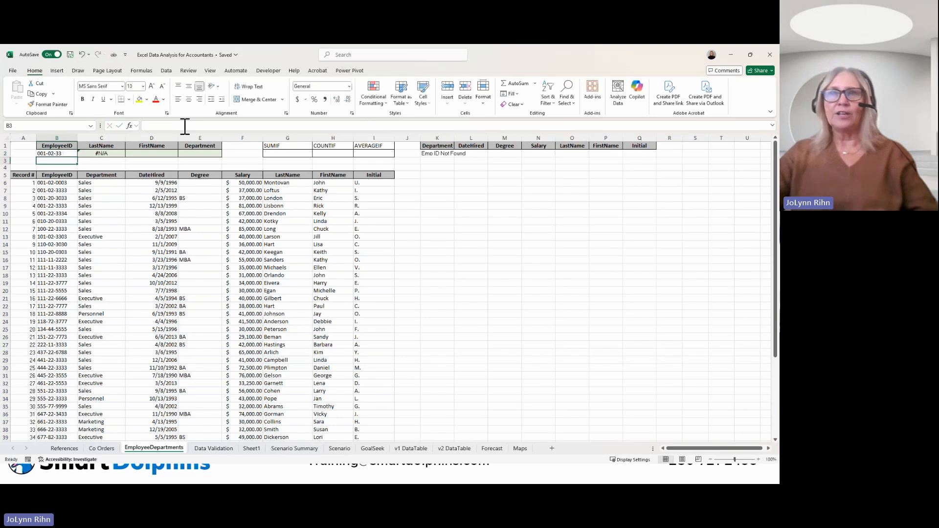
left_click(104, 154)
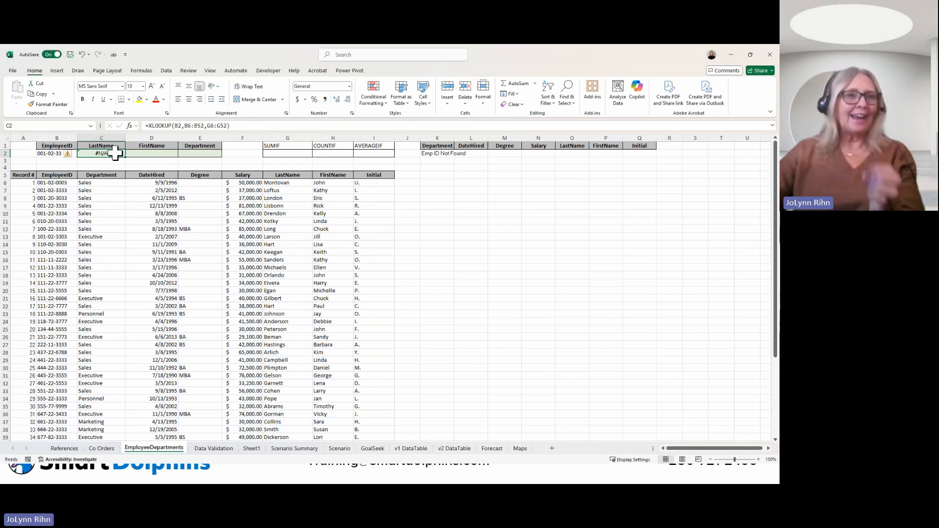
left_click(445, 155)
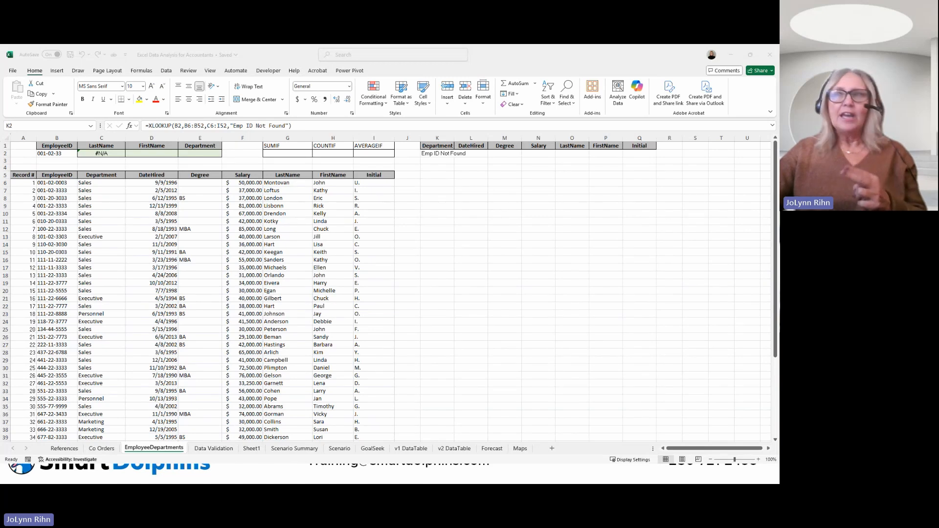
left_click(177, 204)
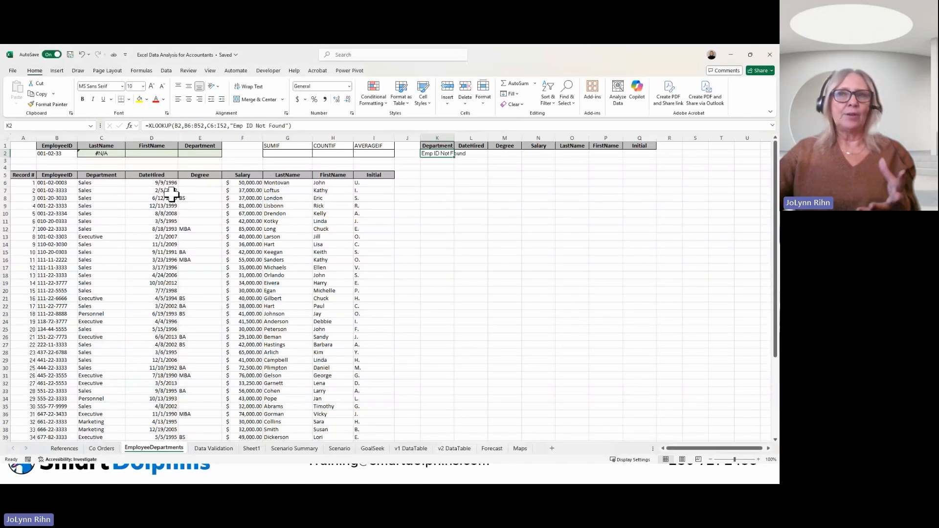
left_click(172, 197)
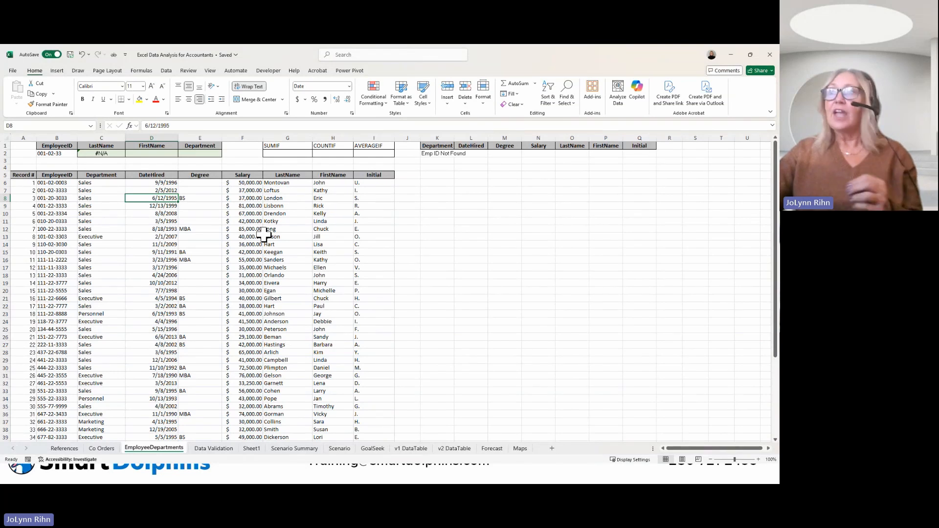
left_click(429, 166)
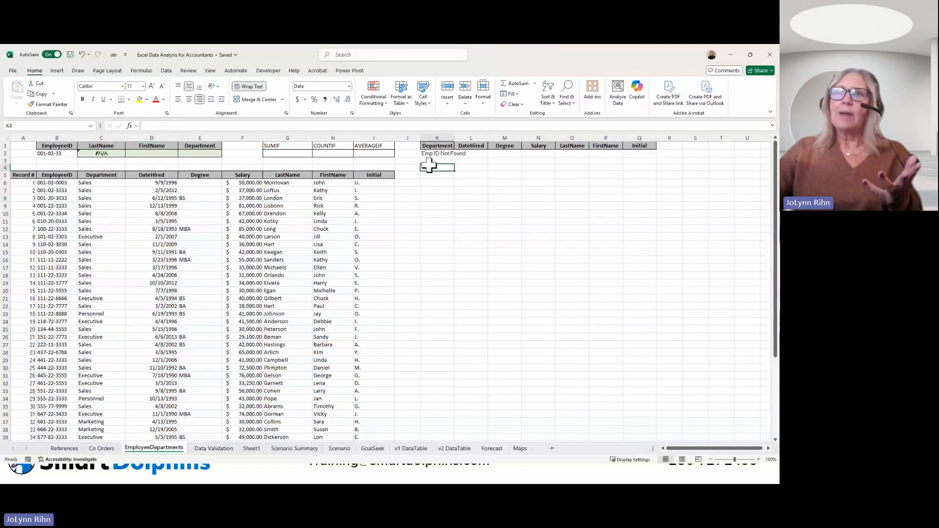
Step: Enter a SUBTOTAL formula in F2 that sums the Salary range F6:F52 using function number 9
left_click(251, 144)
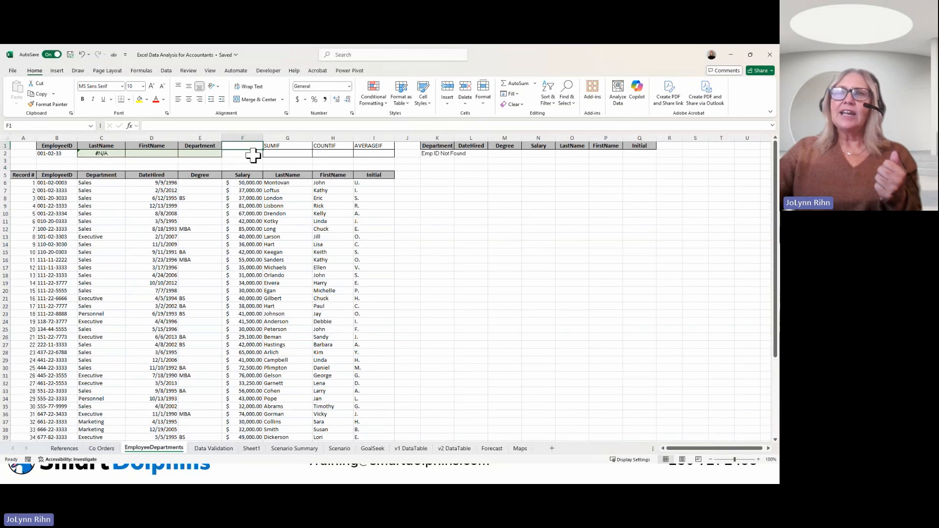
left_click(253, 154)
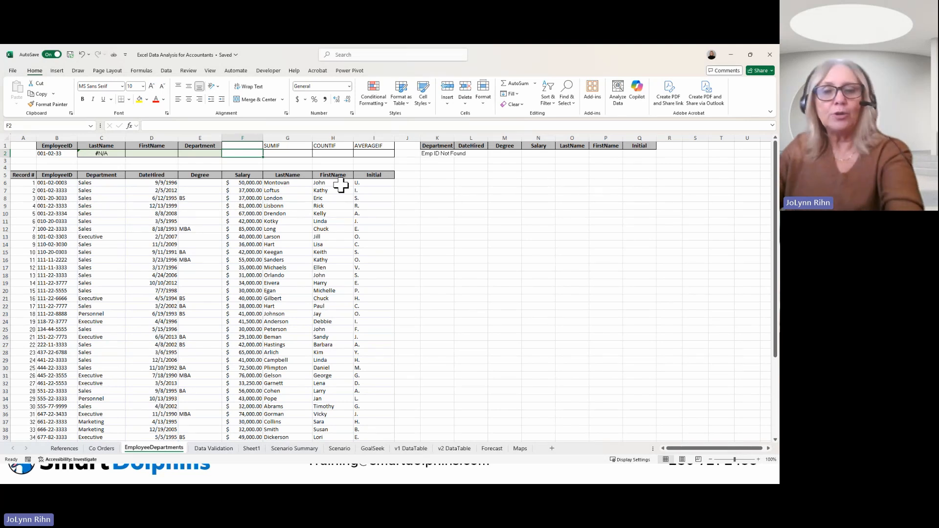
type("=s")
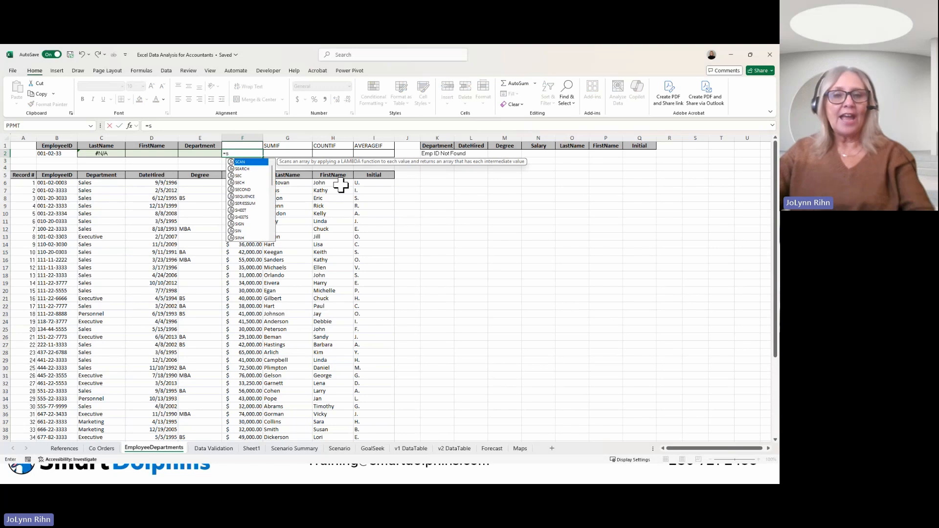
type("u")
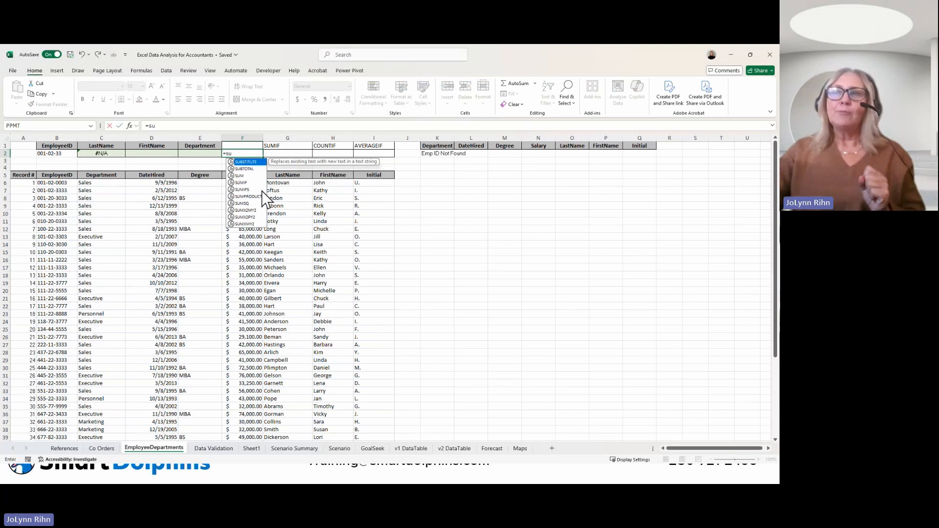
double_click(244, 169)
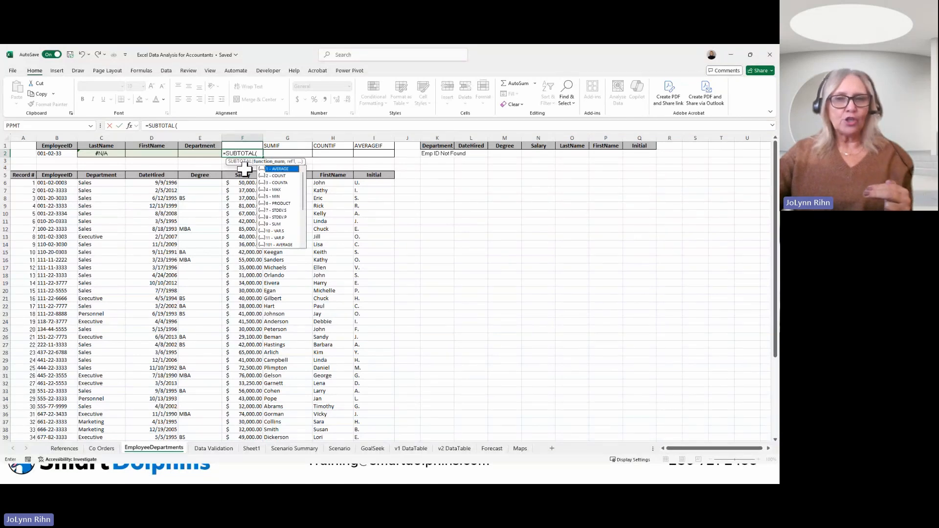
double_click(277, 225)
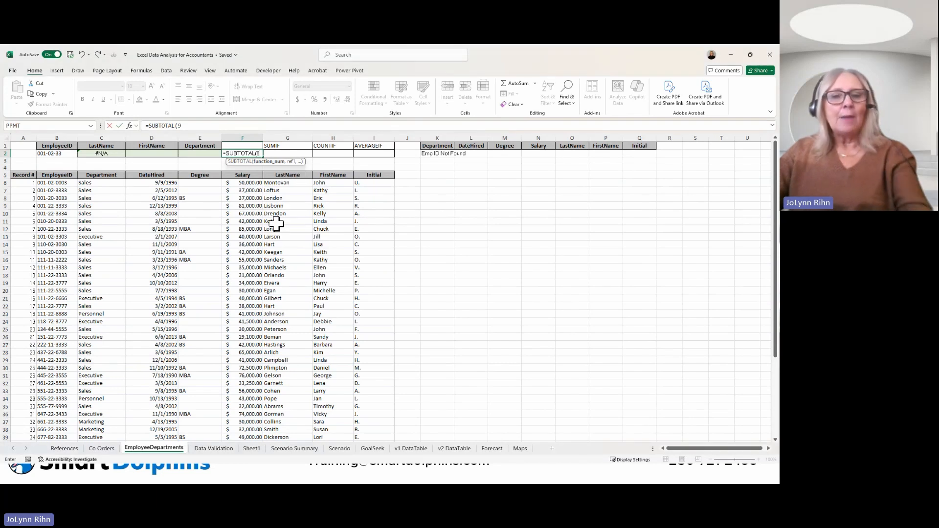
type(",")
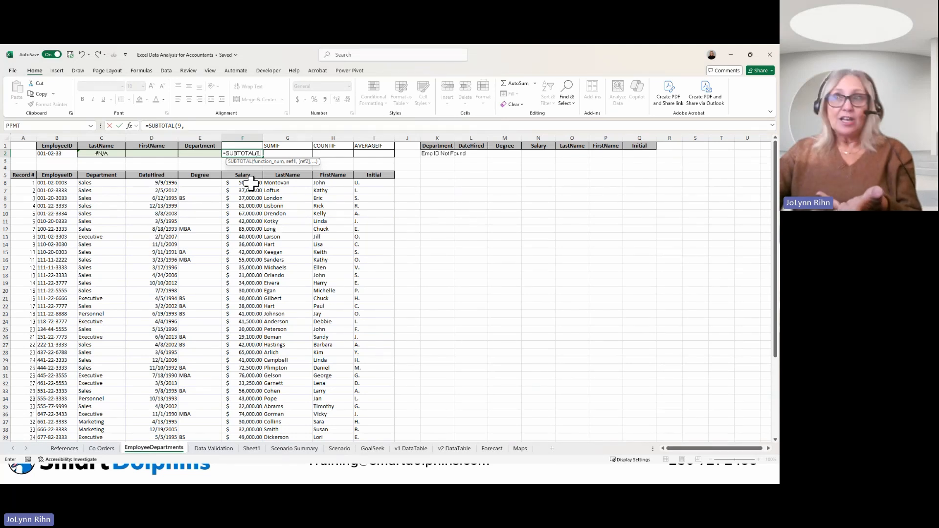
left_click_drag(251, 183, 245, 432)
key("Return")
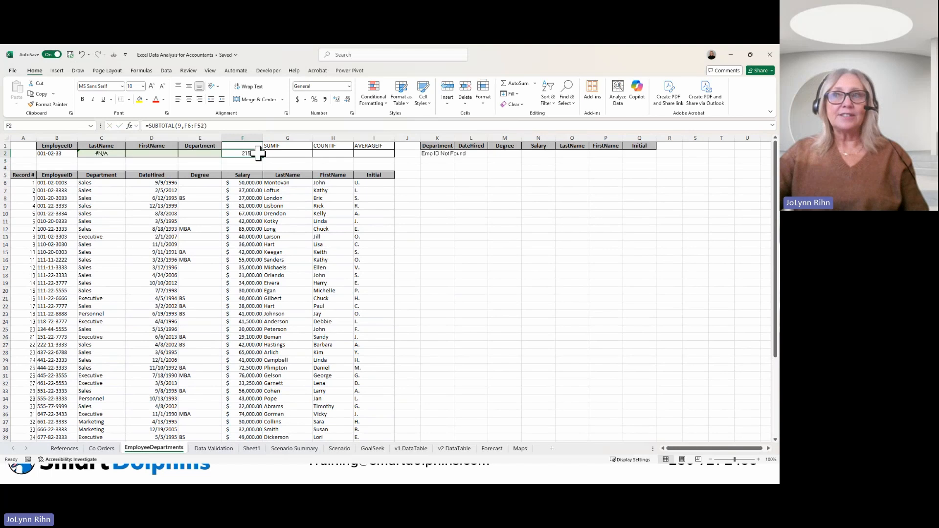
Step: Add filters to the header row of the employee list
left_click(193, 206)
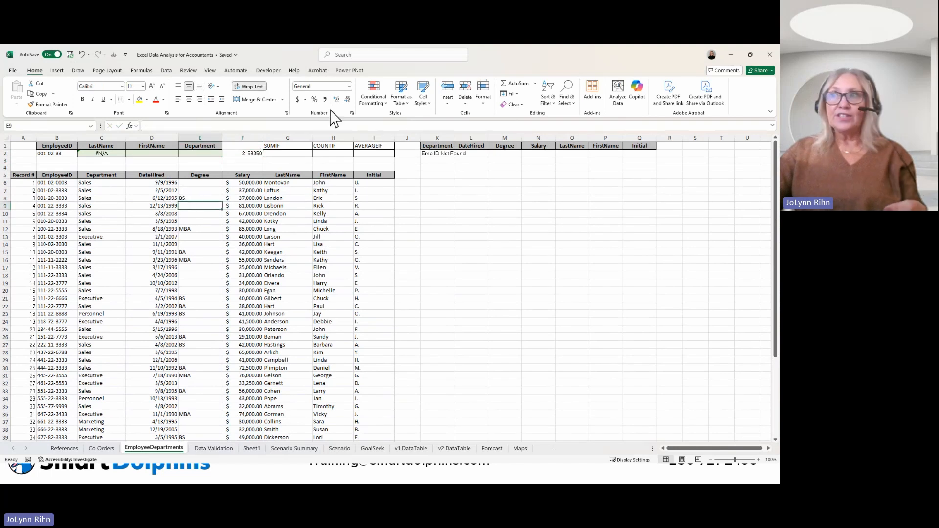
left_click(166, 71)
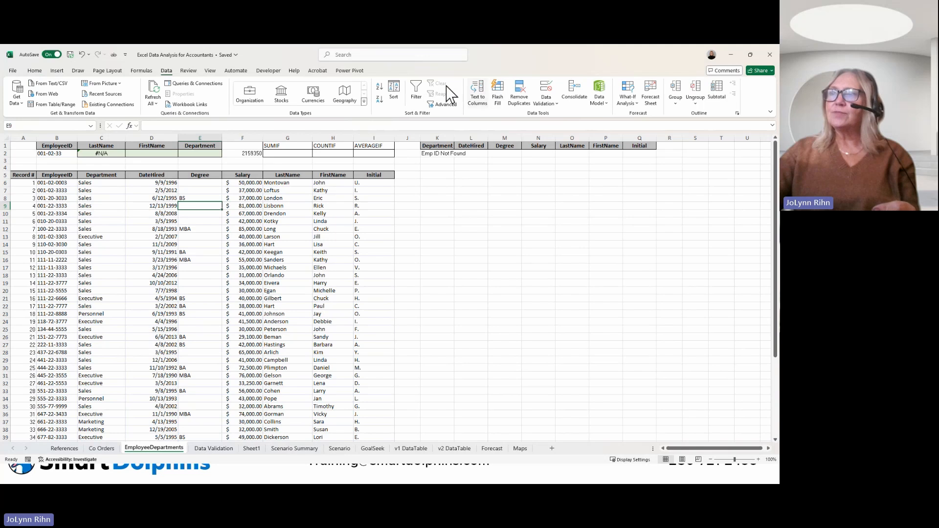
left_click(416, 91)
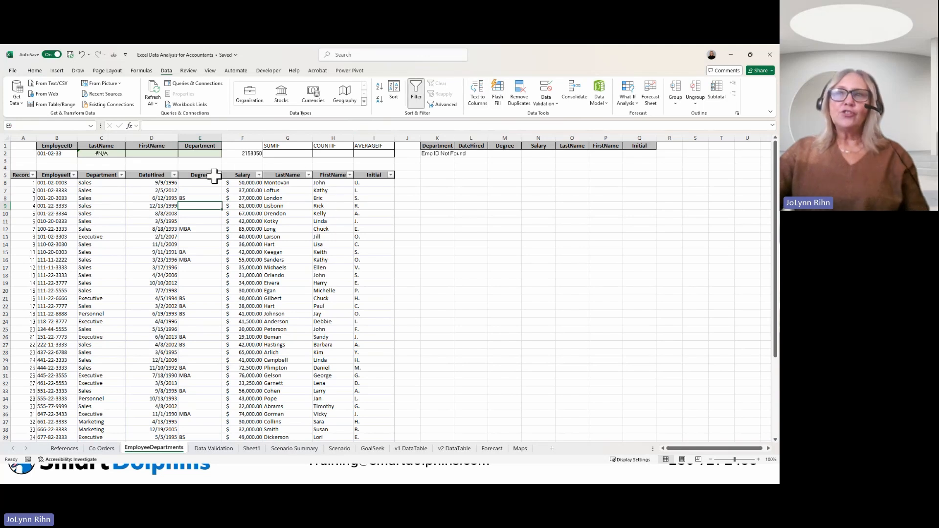
Step: Filter the Department column to show only Sales, check the subtotal in F2, and clear the filter
left_click(121, 175)
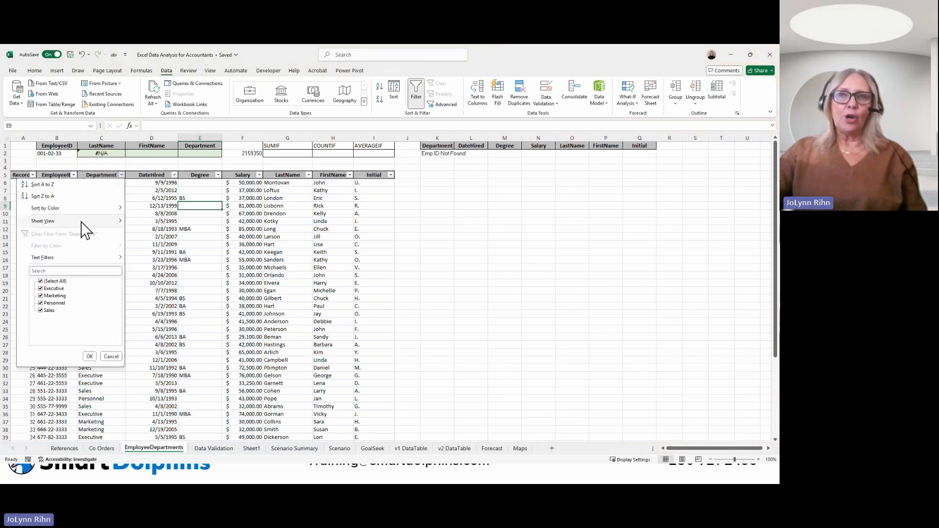
left_click(41, 282)
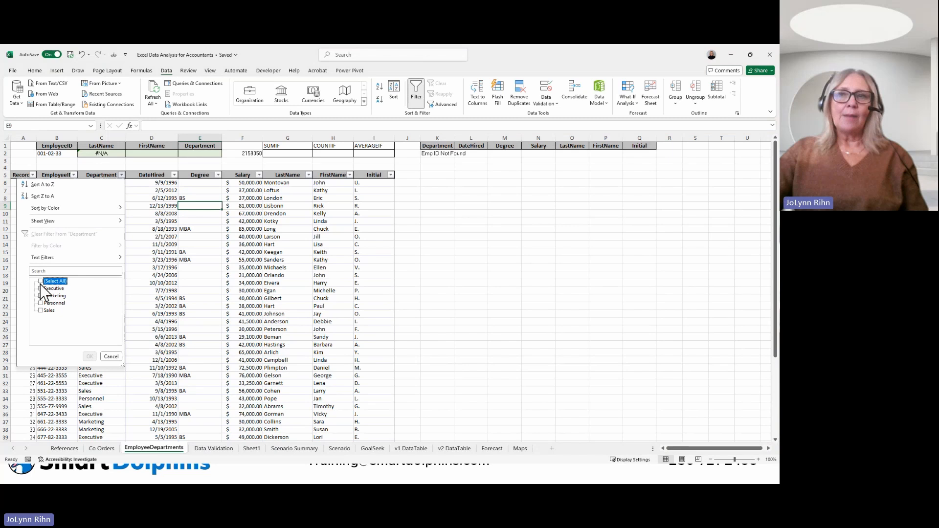
left_click(41, 311)
left_click(90, 356)
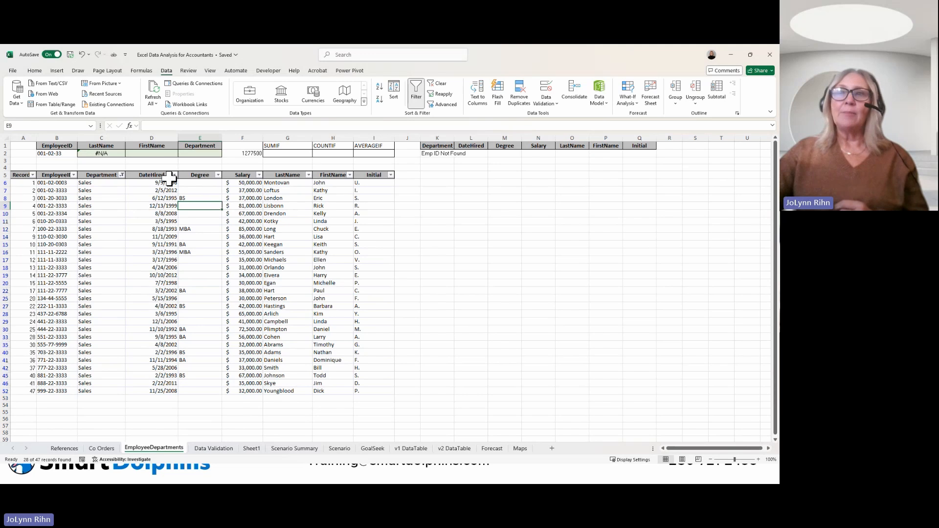
left_click(122, 175)
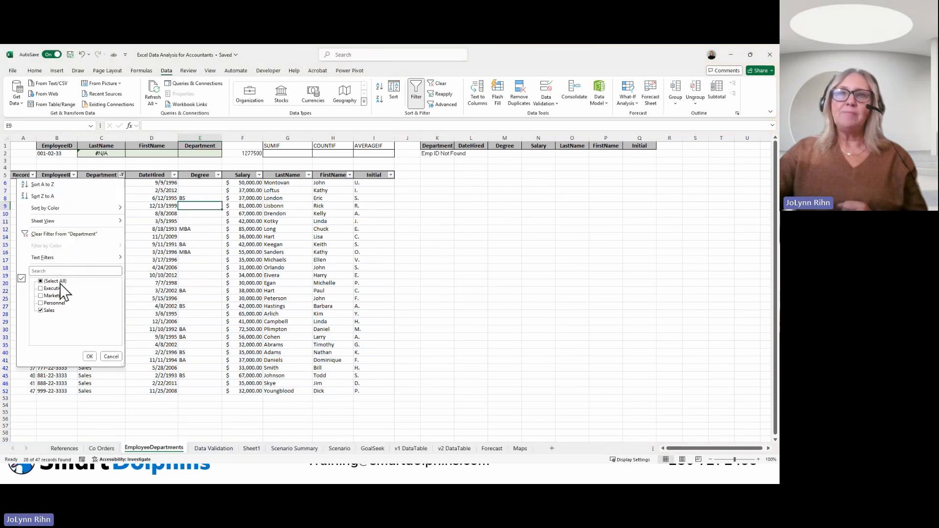
left_click(57, 234)
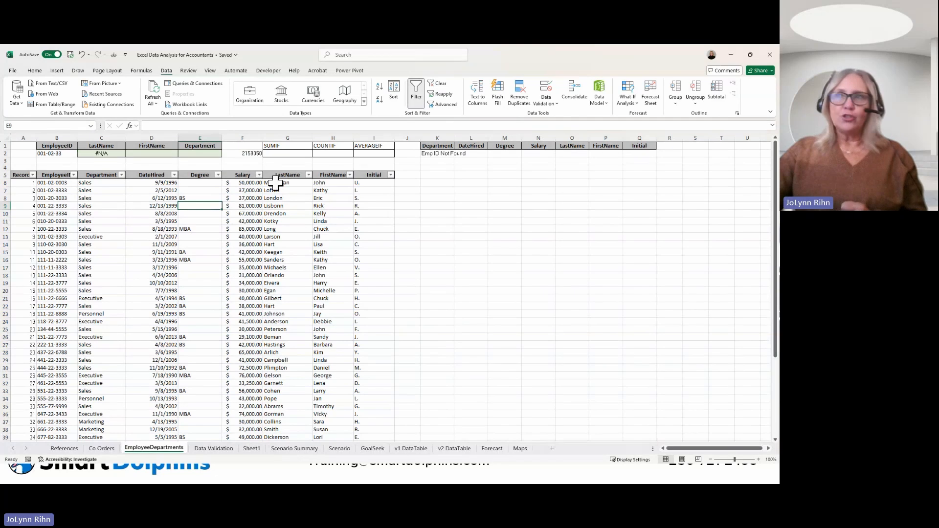
Step: Start a SUMIF formula in G2 with the Department range C6:C52 as the criteria range
left_click(287, 153)
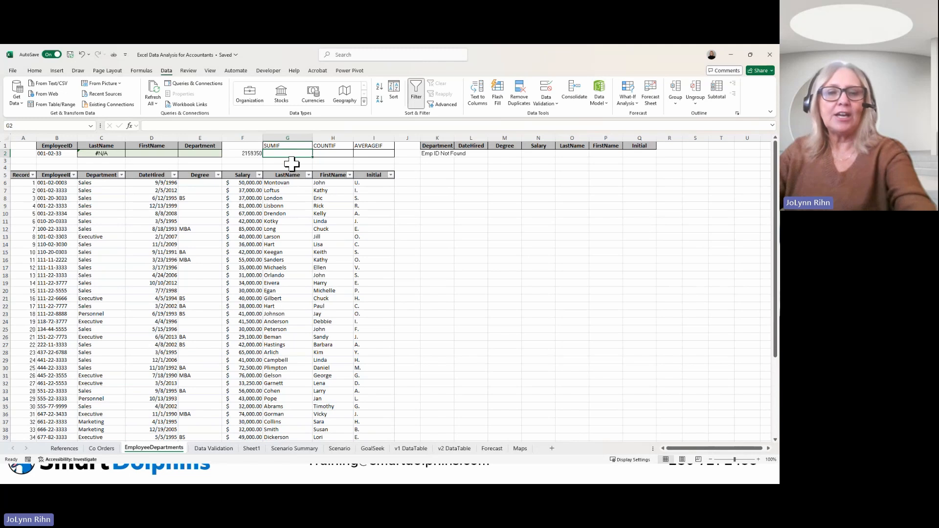
type("=su")
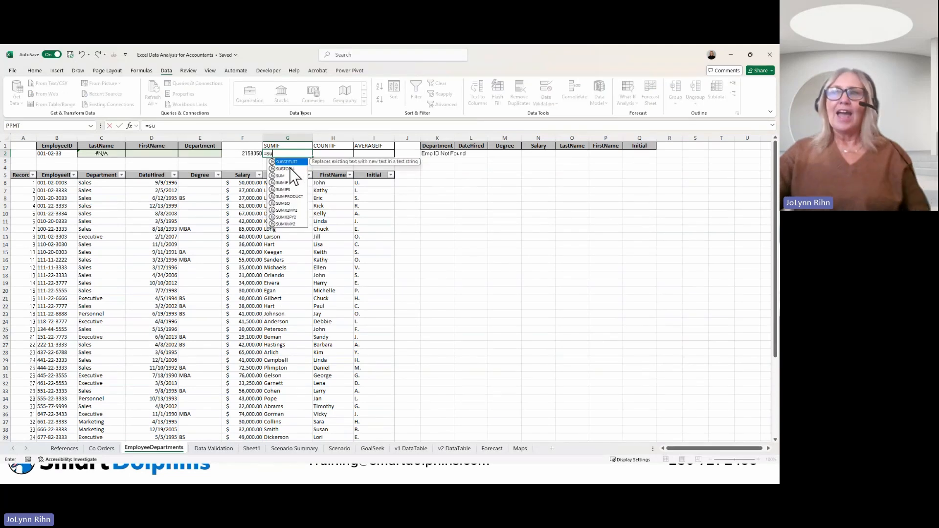
left_click(282, 183)
double_click(282, 183)
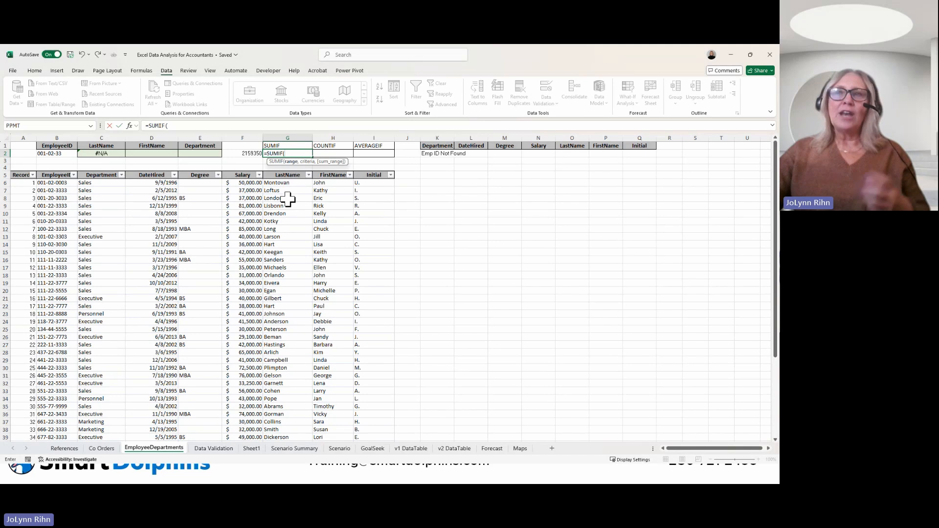
left_click(102, 183)
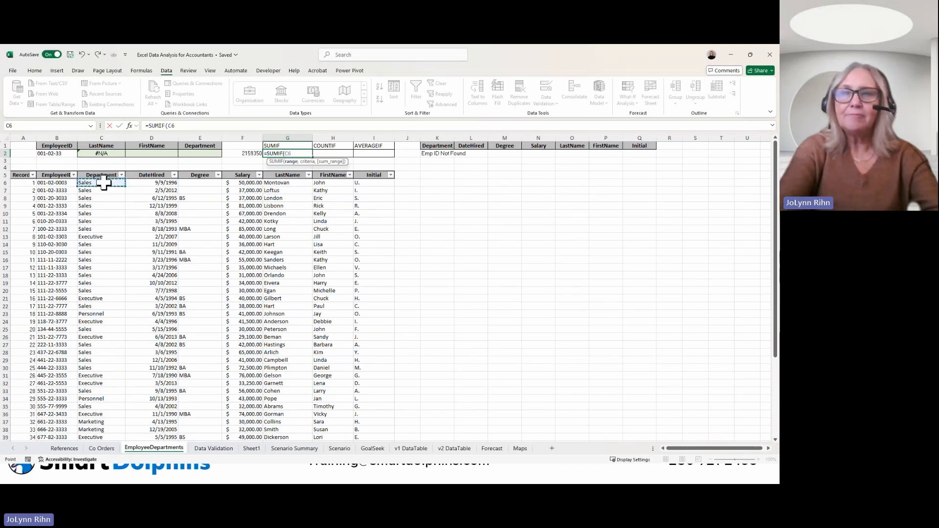
key("ctrl+shift+Down")
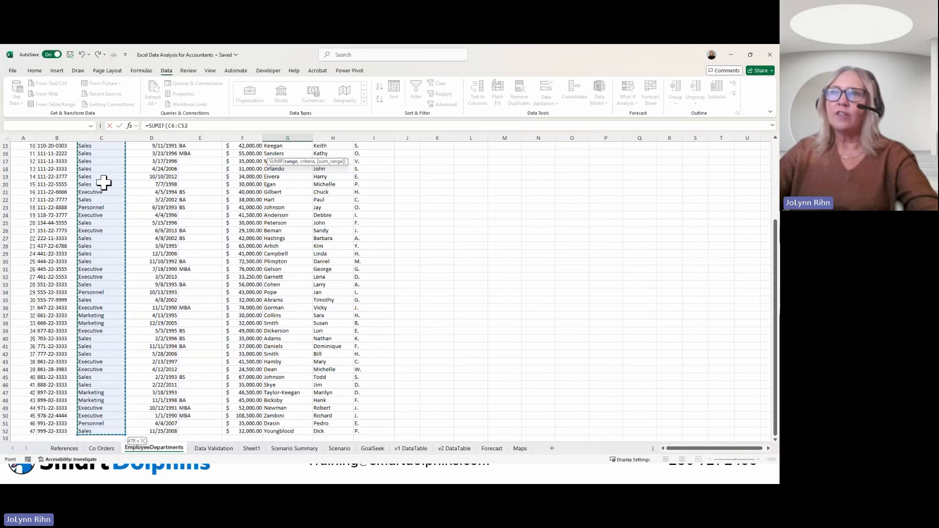
type(",")
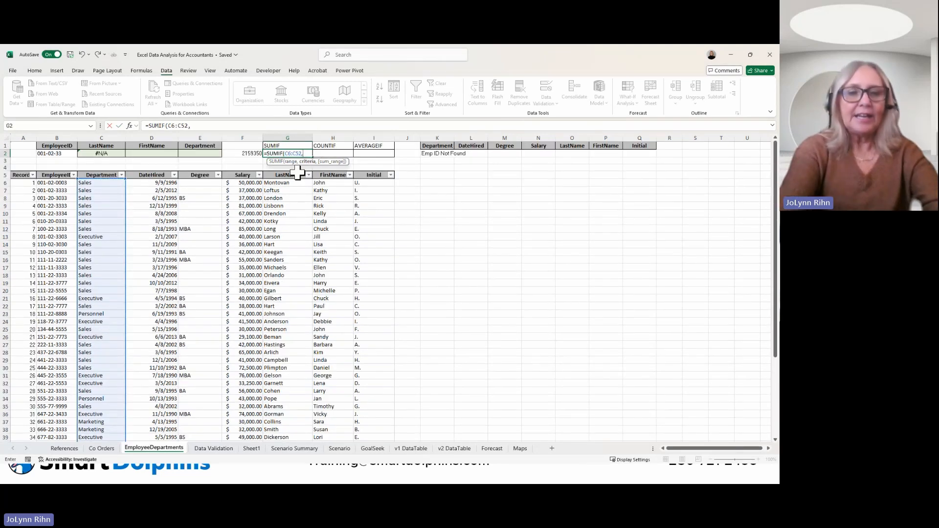
type("\"sales")
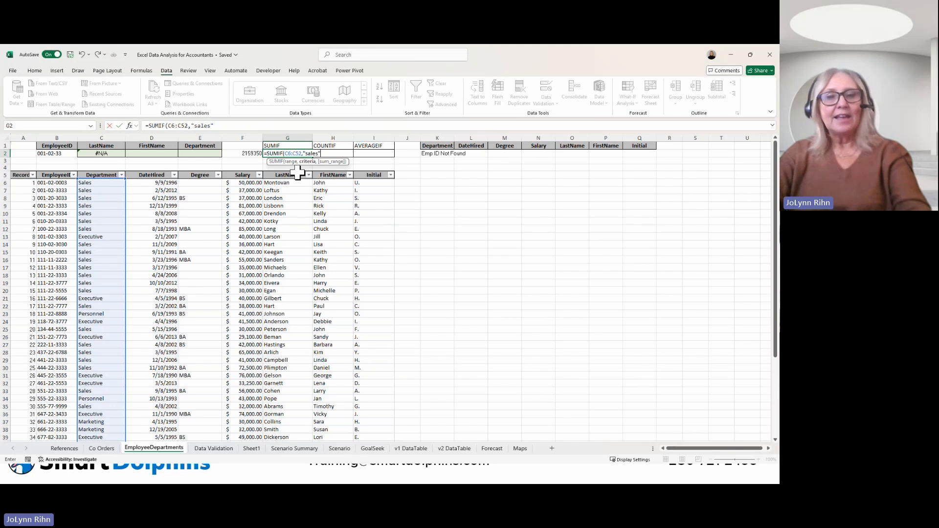
Step: Complete the SUMIF in G2 with the criterion "sales" and the Salary range F6:F52 as the sum range
type("\",")
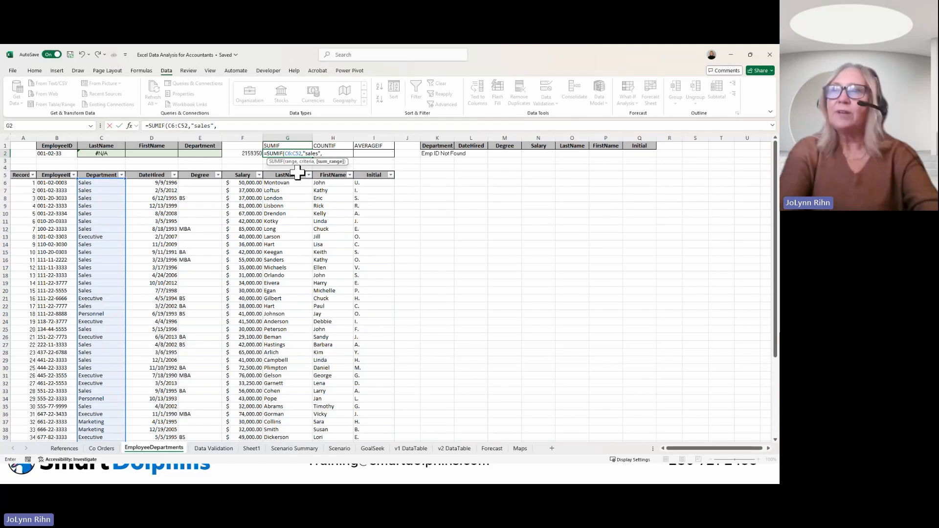
left_click(247, 183)
key("ctrl+shift+Down")
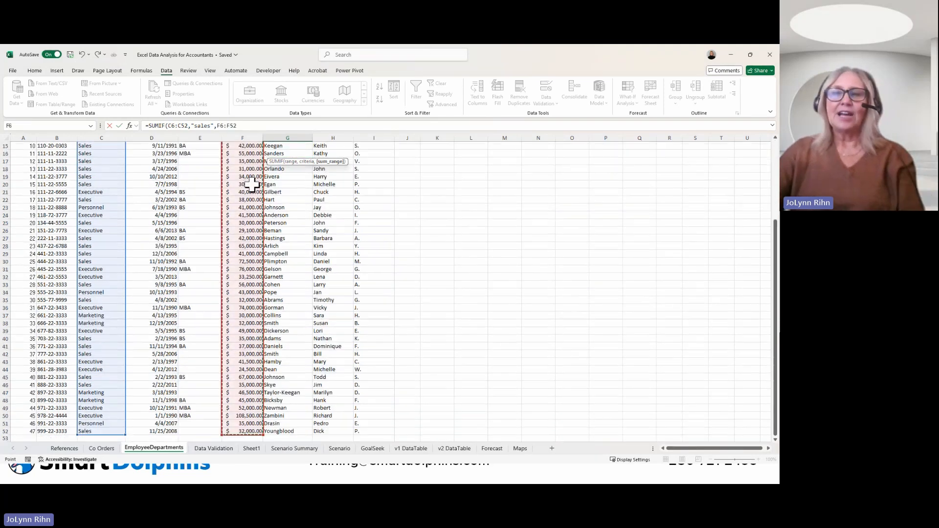
scroll(264, 166, "up", 5)
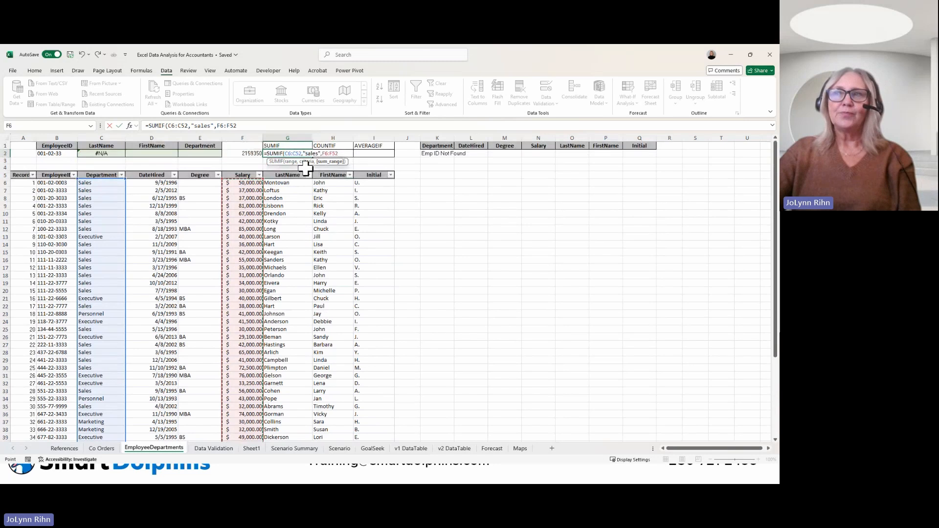
key("ctrl+Return")
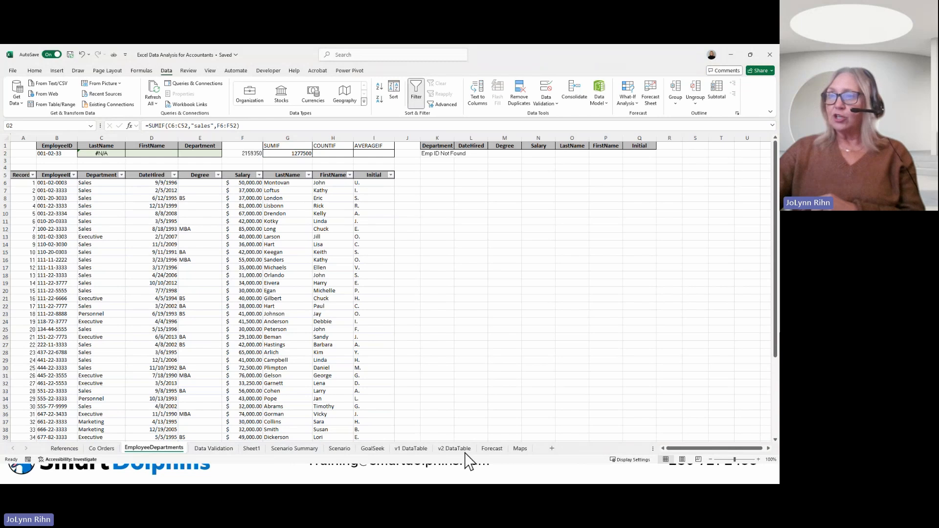
left_click(346, 354)
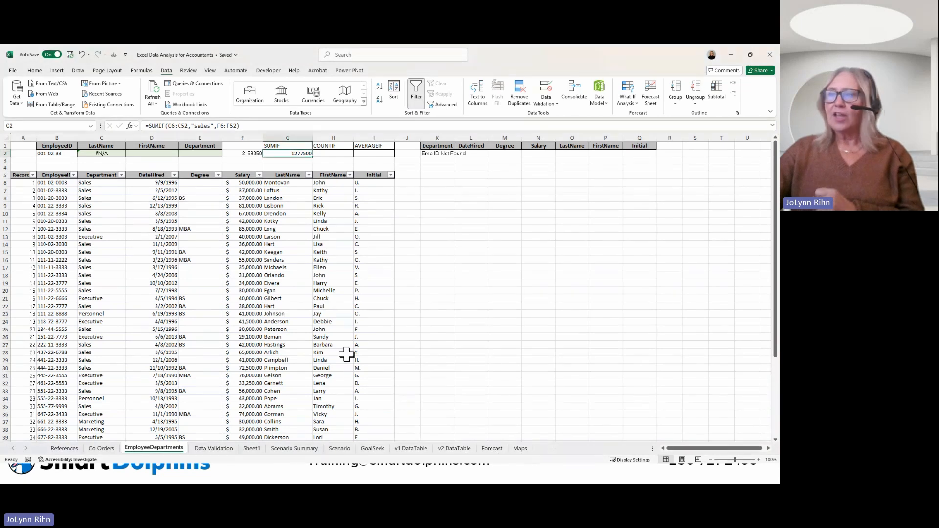
Step: On the Maps sheet, convert the countries in H2:H21 to the Geography data type and insert their Currency code field
left_click(523, 449)
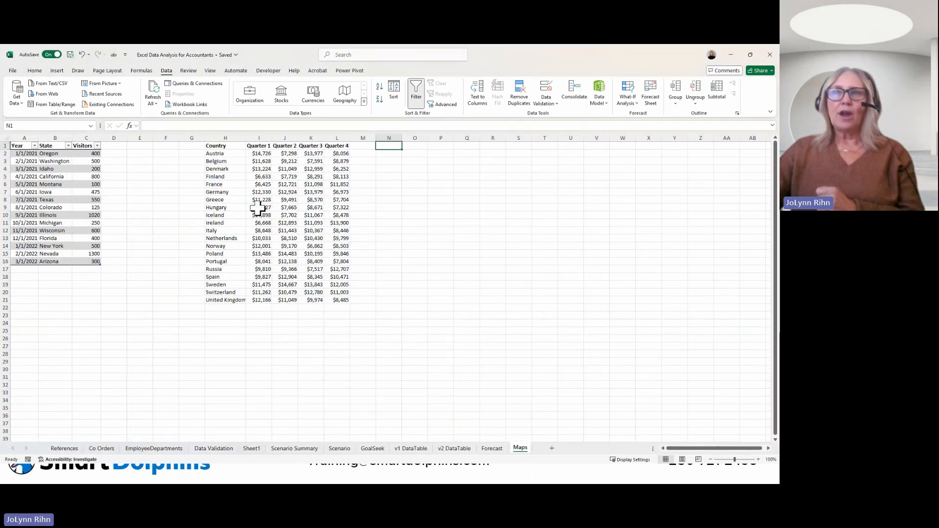
left_click(50, 154)
left_click_drag(215, 153, 214, 300)
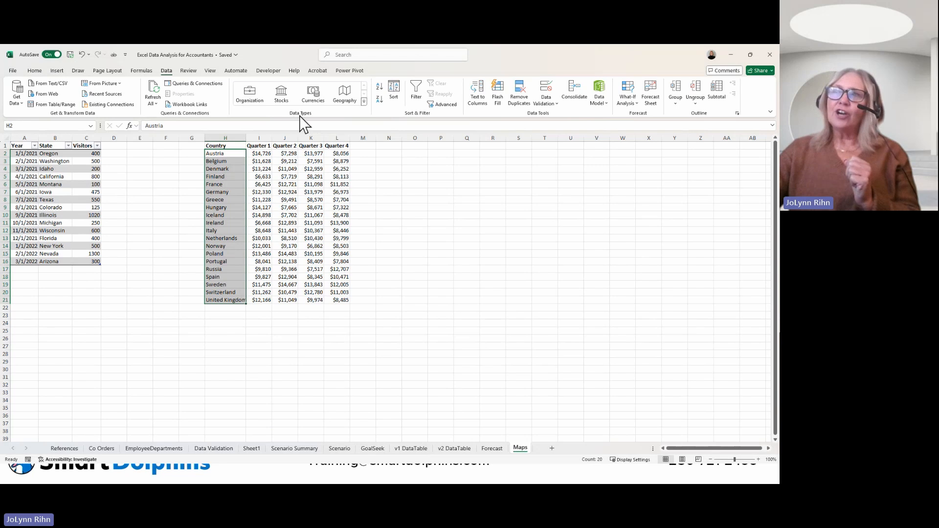
left_click(343, 98)
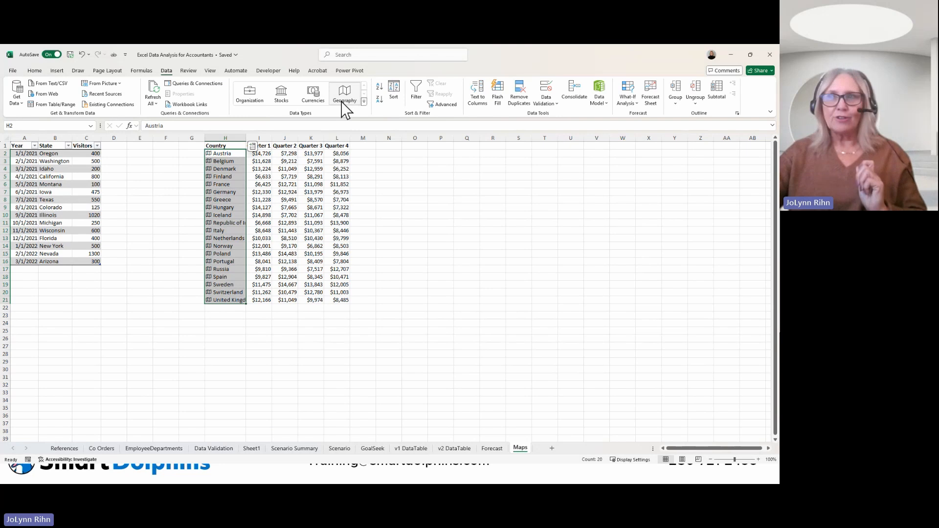
left_click(253, 148)
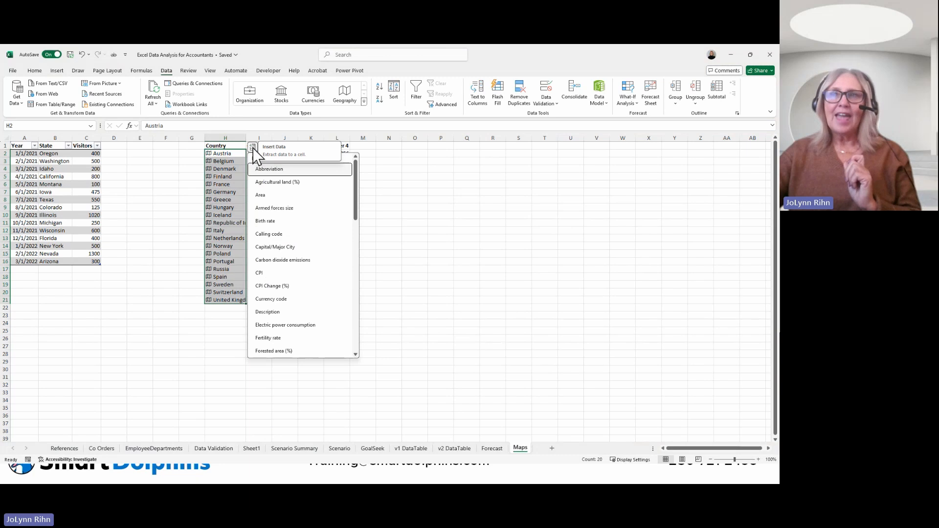
left_click(290, 299)
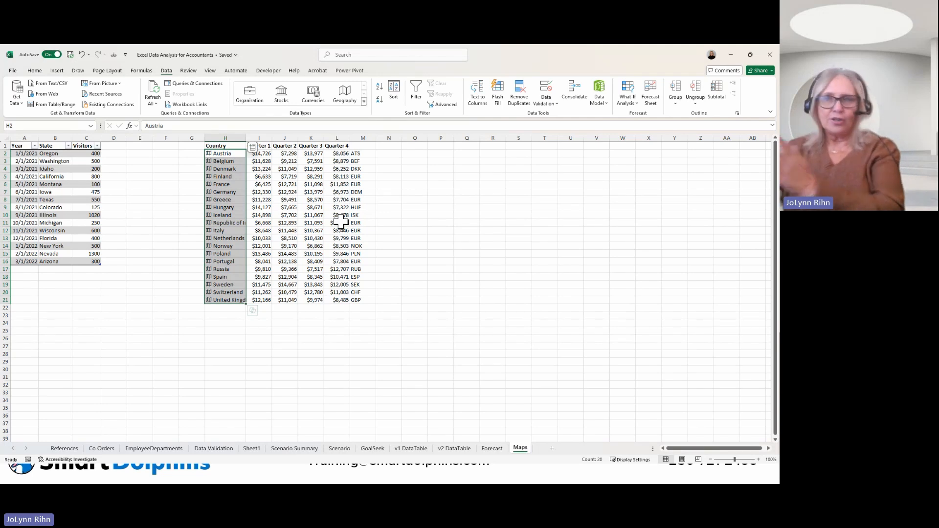
Step: Insert the Description and Birth rate fields for the countries in H2:H21
left_click(254, 149)
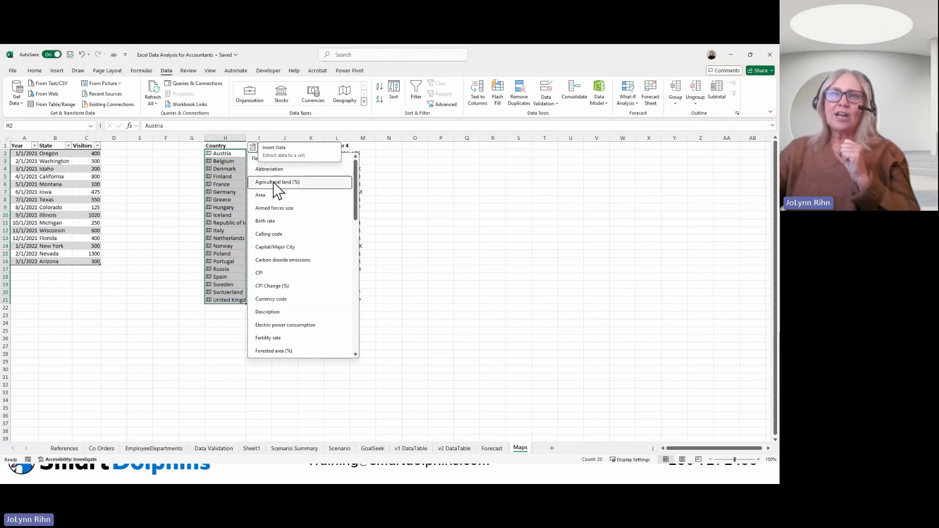
scroll(285, 211, "down", 2)
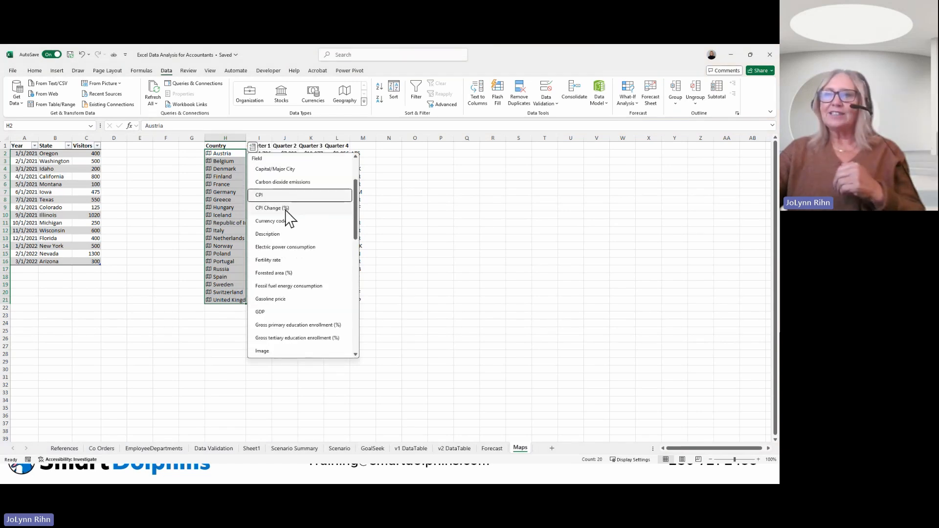
left_click(285, 235)
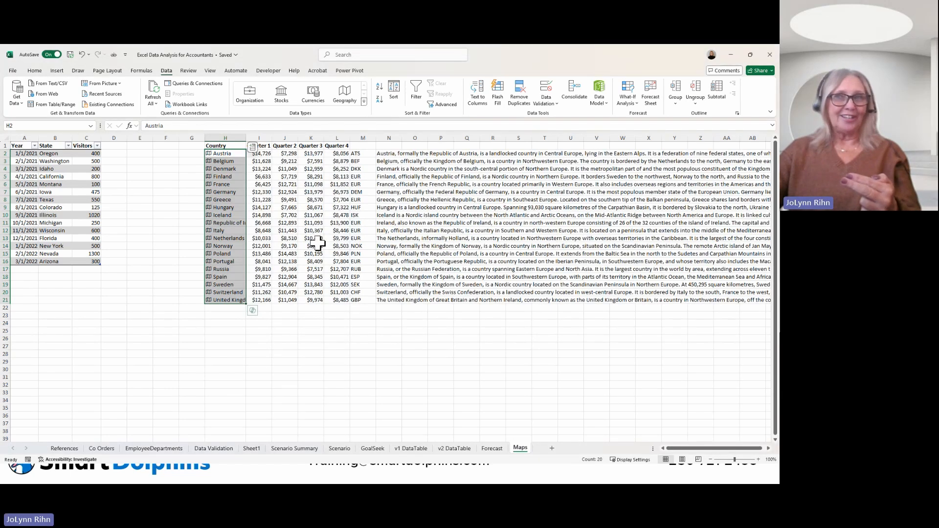
left_click(252, 147)
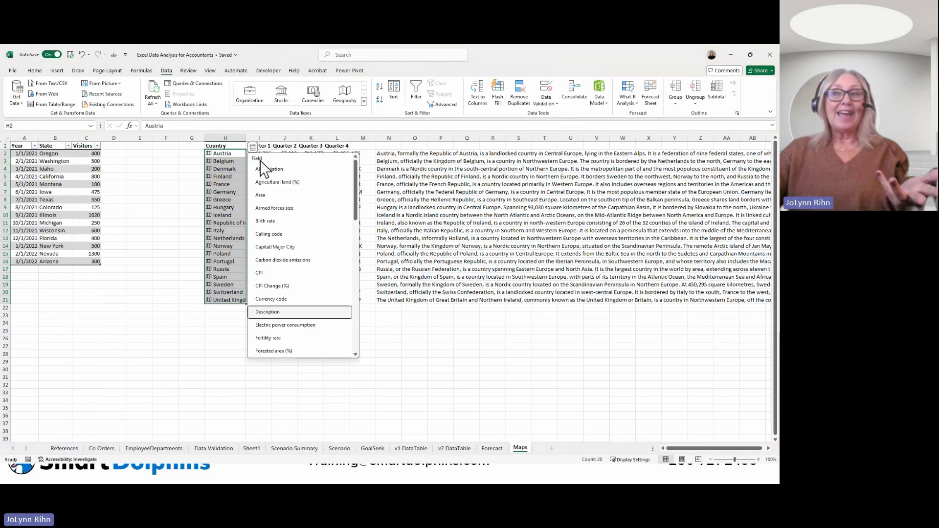
left_click(293, 220)
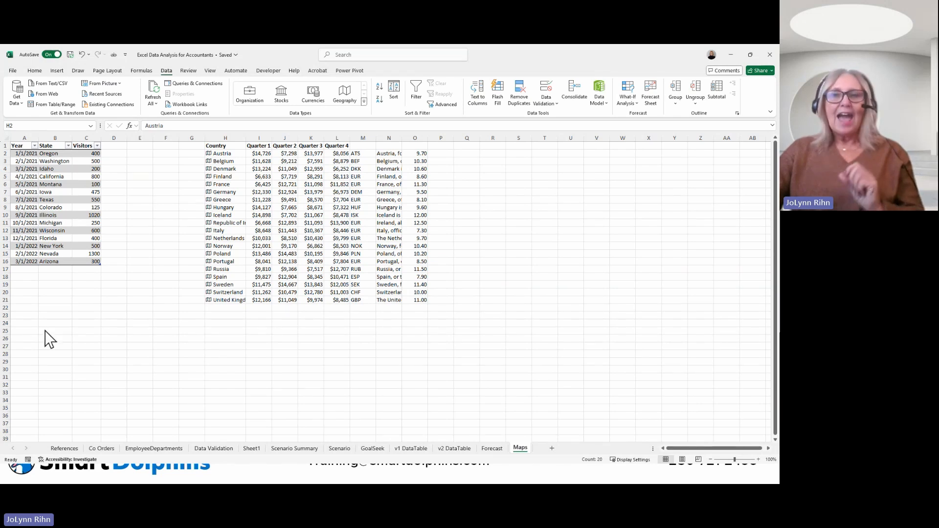
Step: Create a PivotTable on a new worksheet from the order data on the Co Orders sheet
left_click(103, 450)
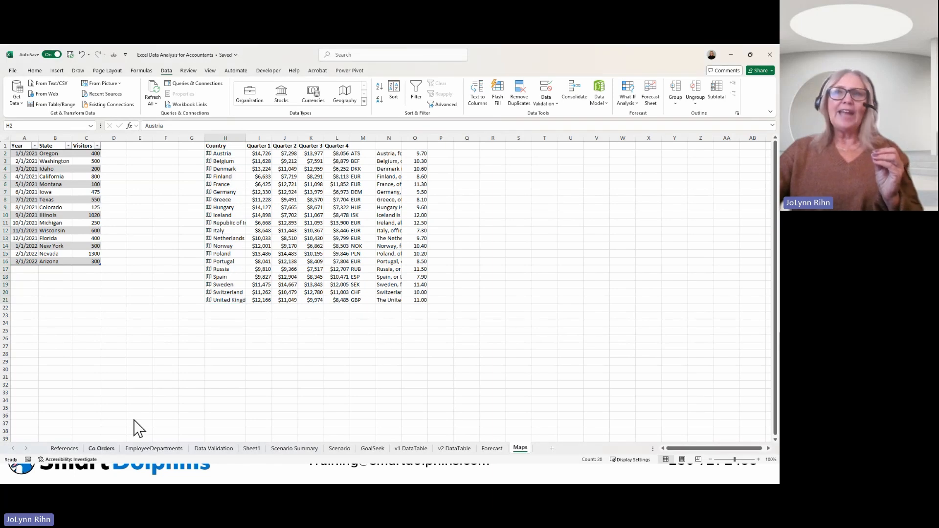
scroll(96, 216, "up", 3)
scroll(96, 216, "up", 4)
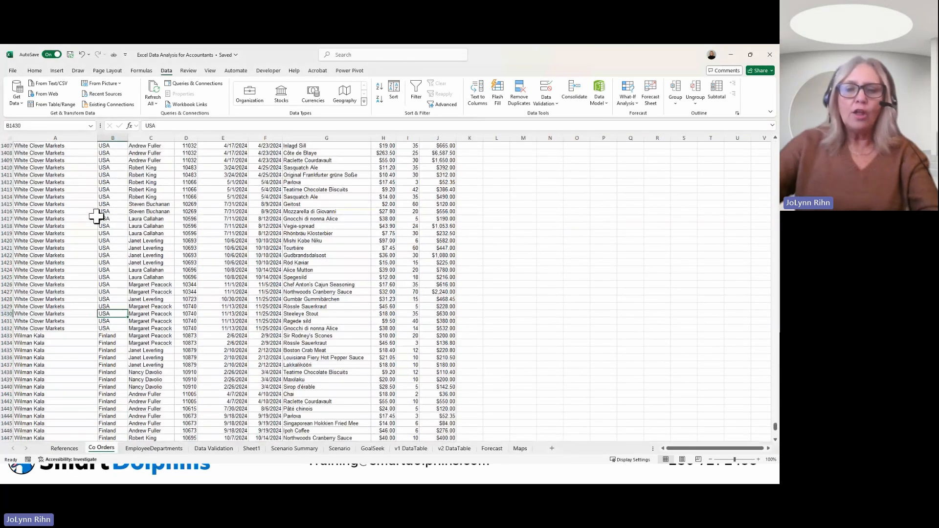
key("ctrl+Home")
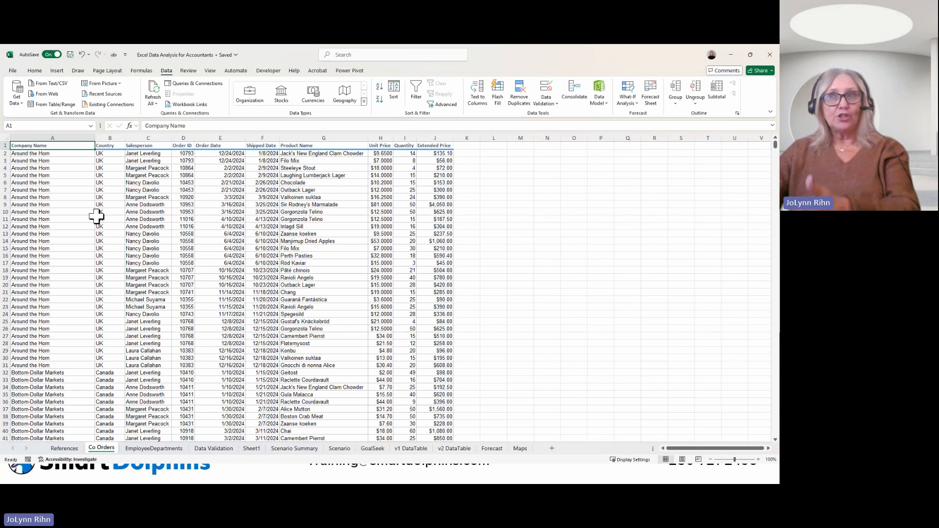
left_click(145, 211)
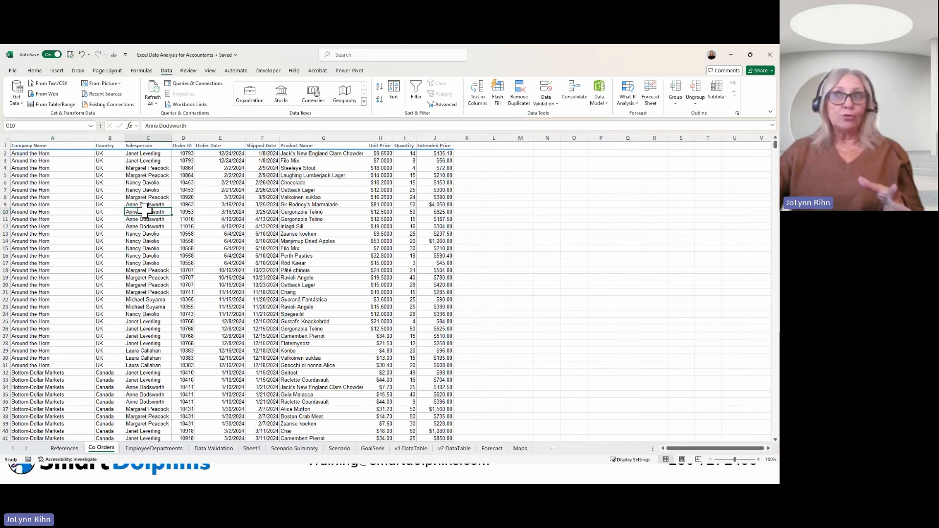
left_click(34, 71)
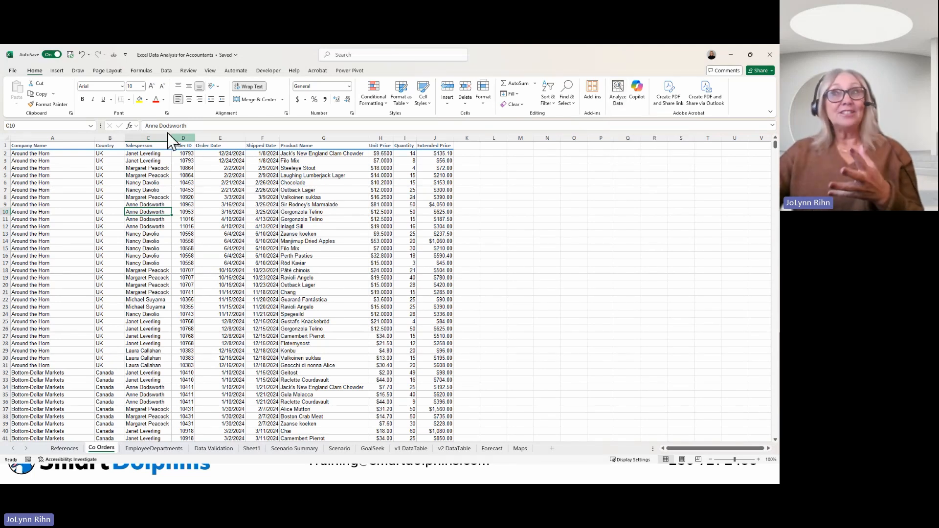
left_click(58, 71)
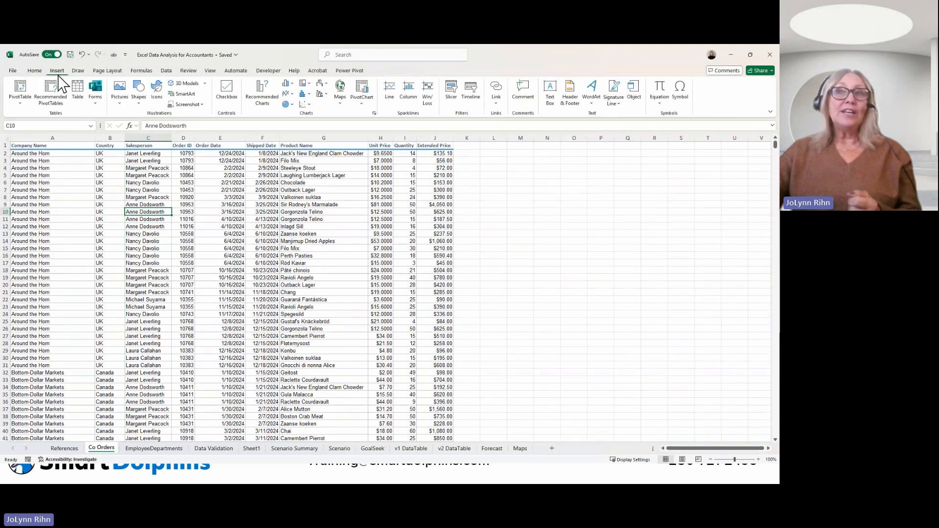
left_click(22, 89)
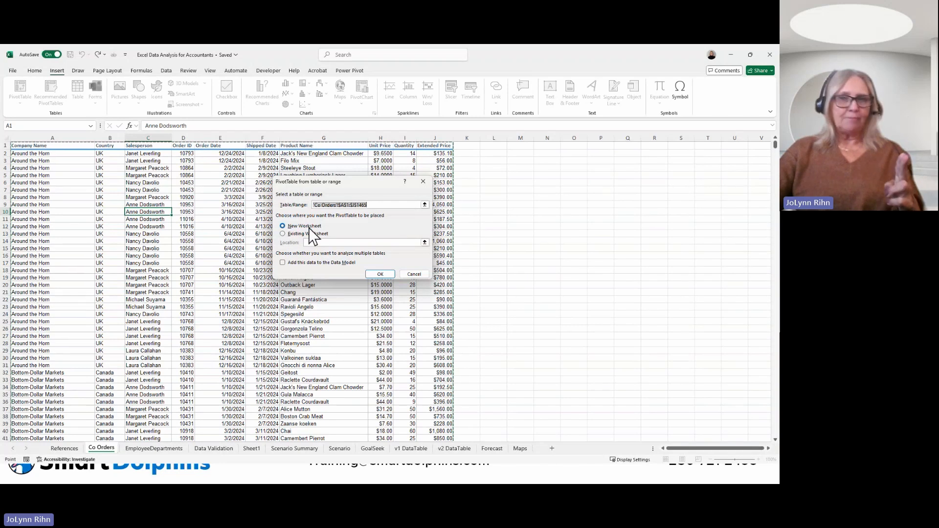
left_click(380, 274)
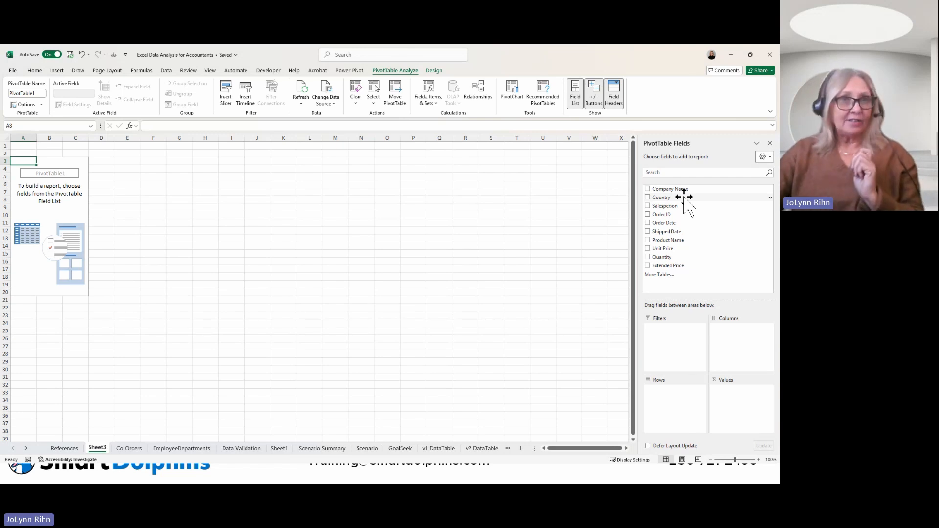
Step: Add Salesperson as rows and Extended Price as values to the PivotTable, and sort the sums from largest to smallest
left_click(648, 206)
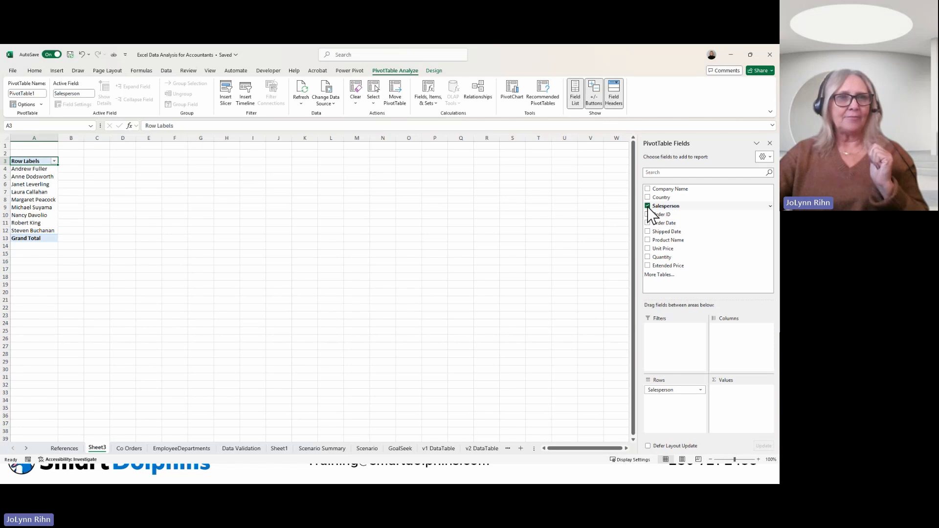
left_click(647, 265)
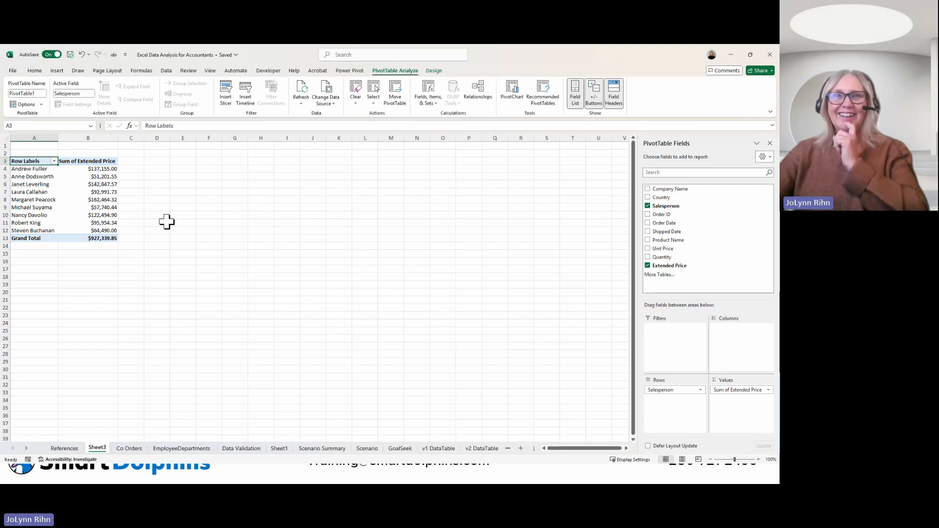
left_click(101, 191)
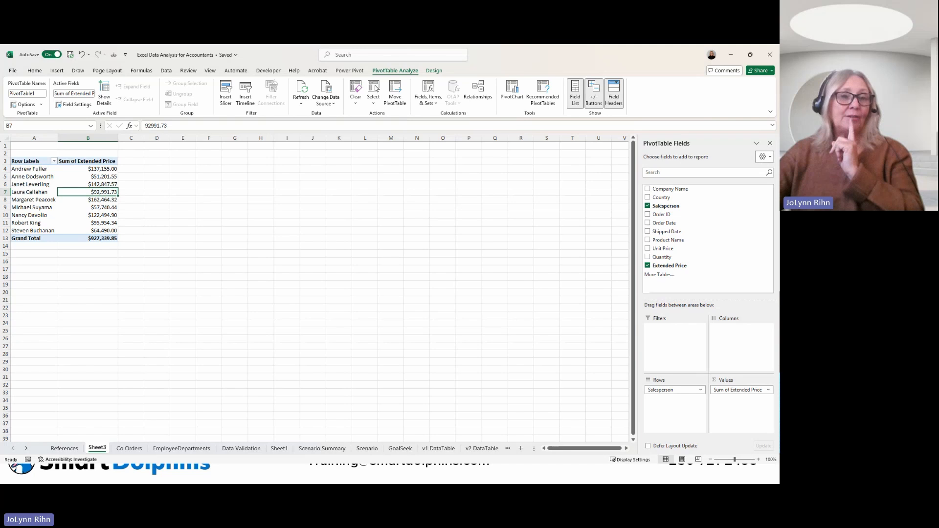
right_click(100, 193)
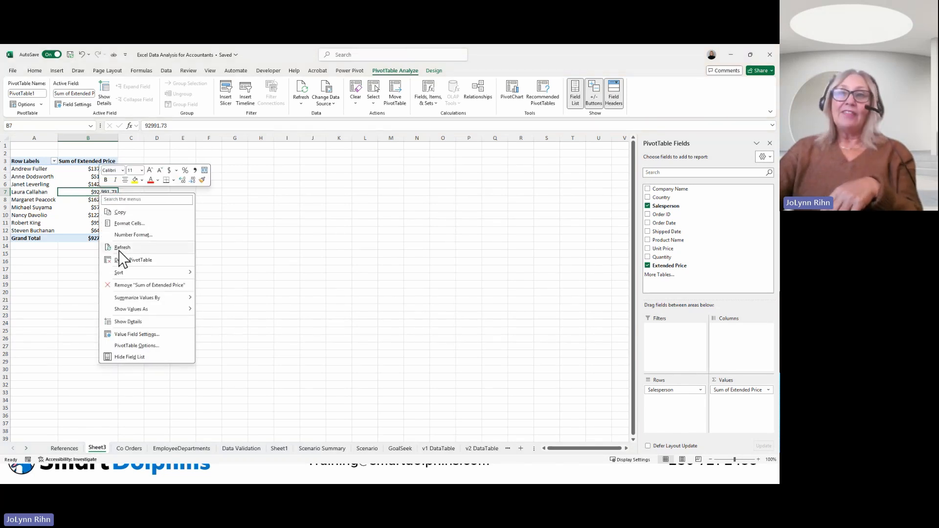
mouse_move(124, 275)
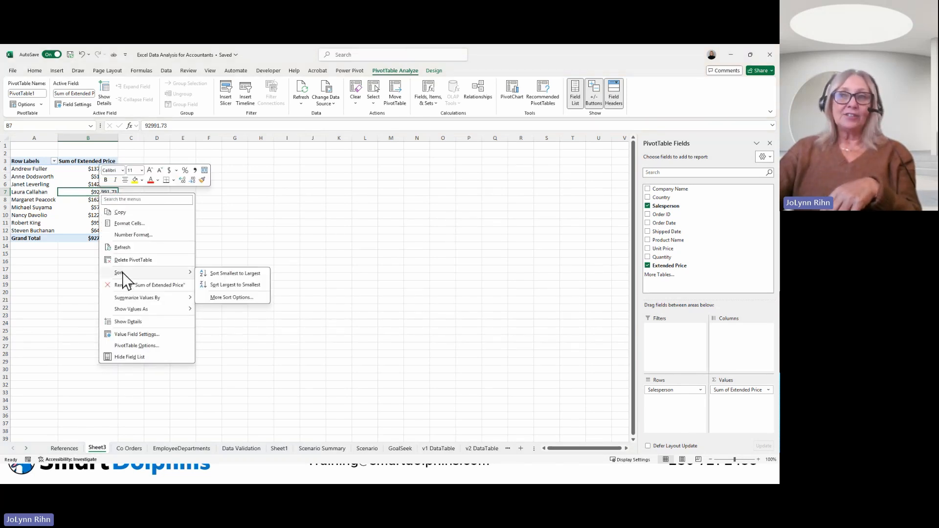
left_click(218, 286)
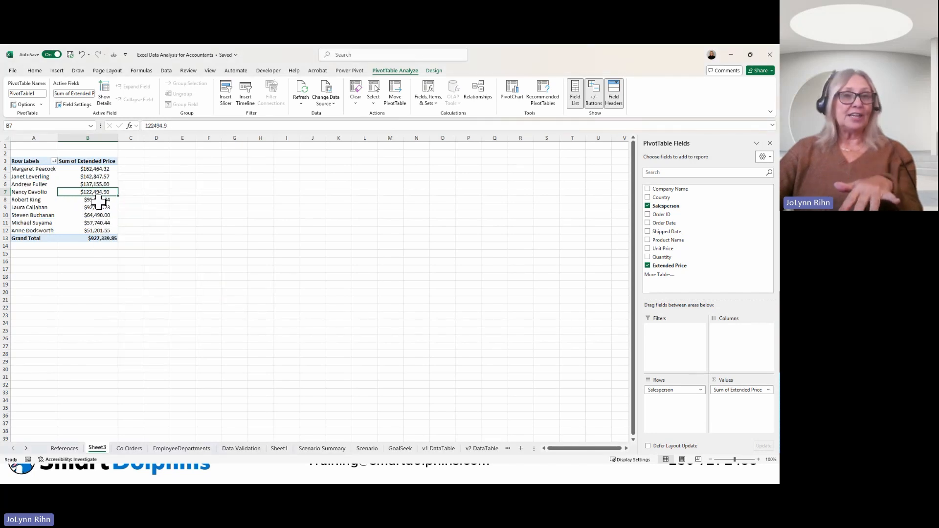
left_click(100, 170)
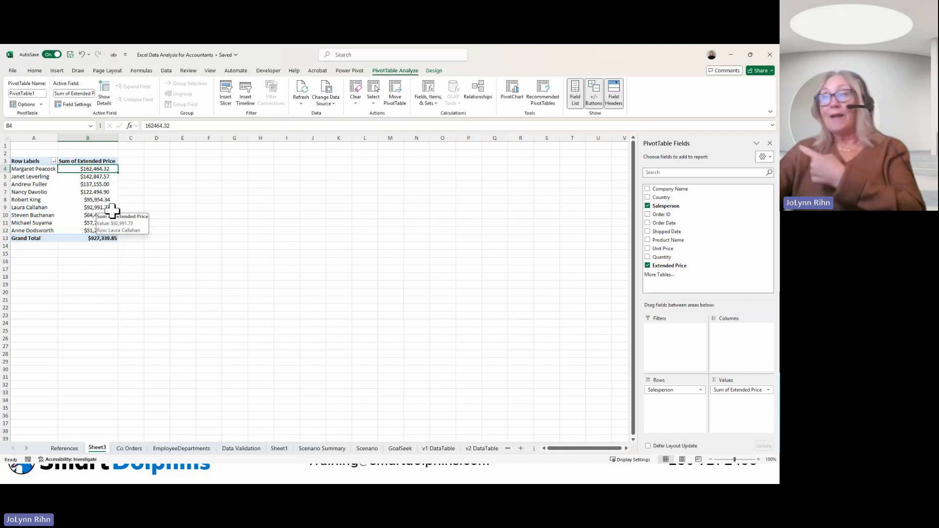
Step: Try Product Name as a second row field, remove it, and add Country under Salesperson instead
left_click(648, 240)
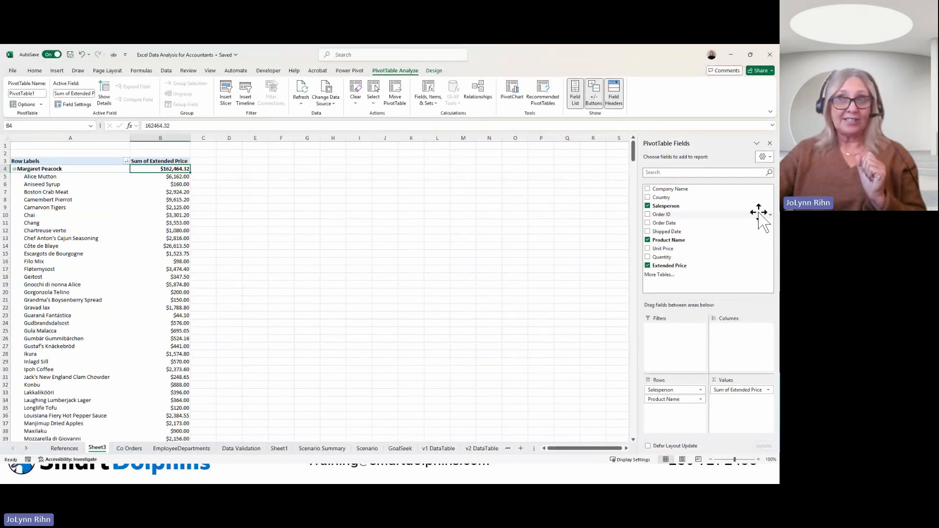
left_click(648, 240)
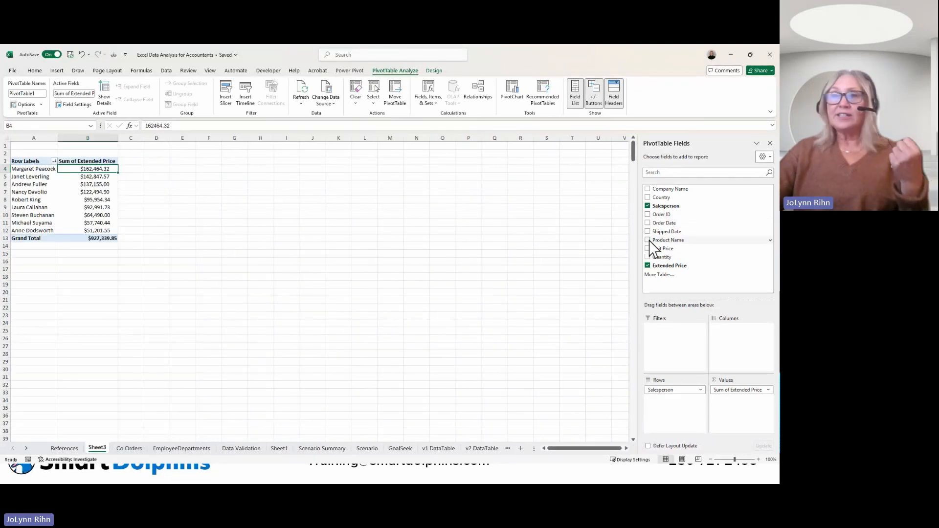
left_click(647, 197)
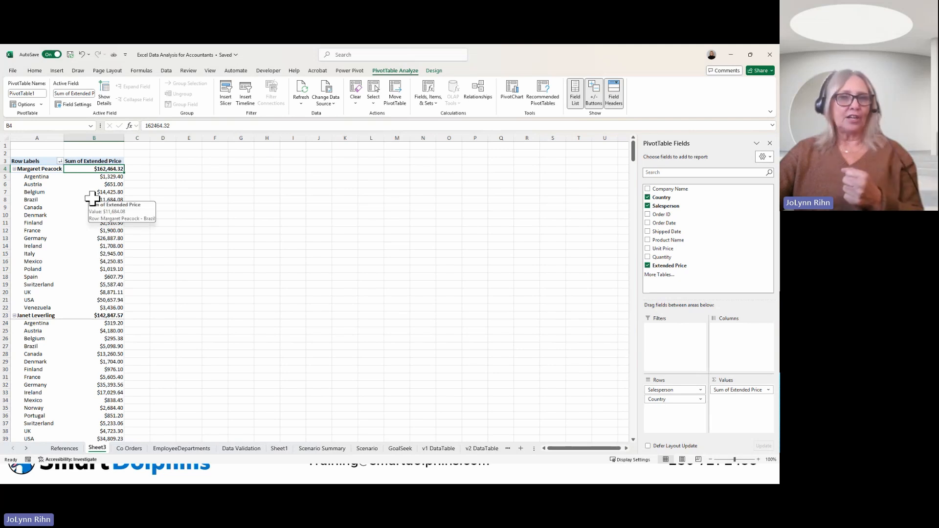
Step: Insert an Order Date timeline for the PivotTable and move it closer to the table
left_click(68, 206)
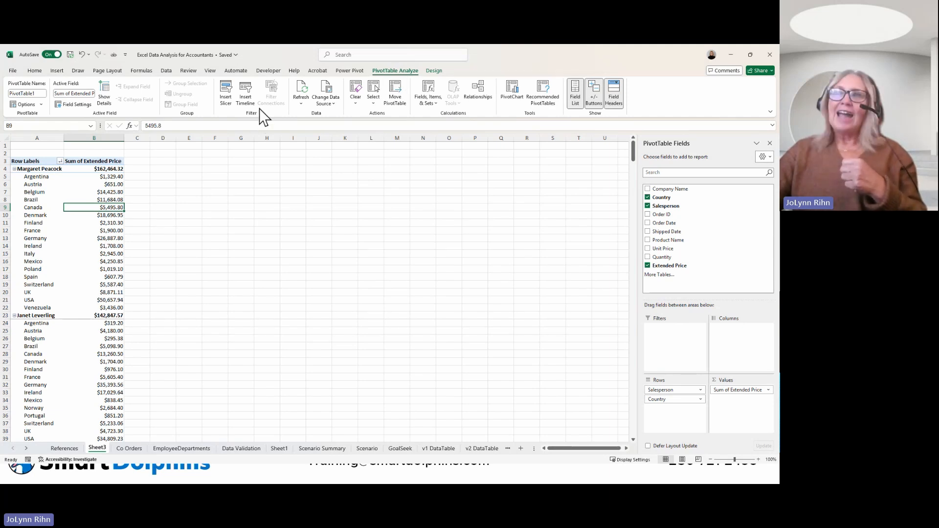
left_click(248, 101)
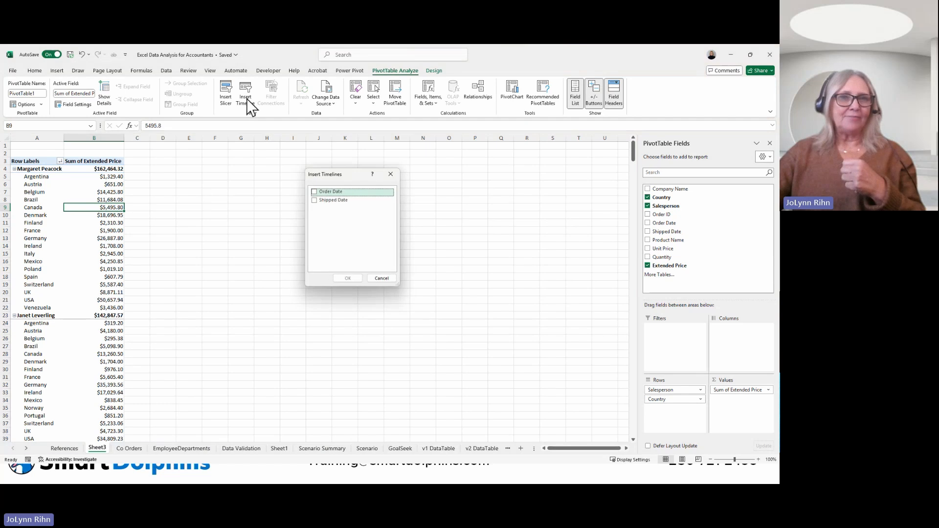
left_click(315, 191)
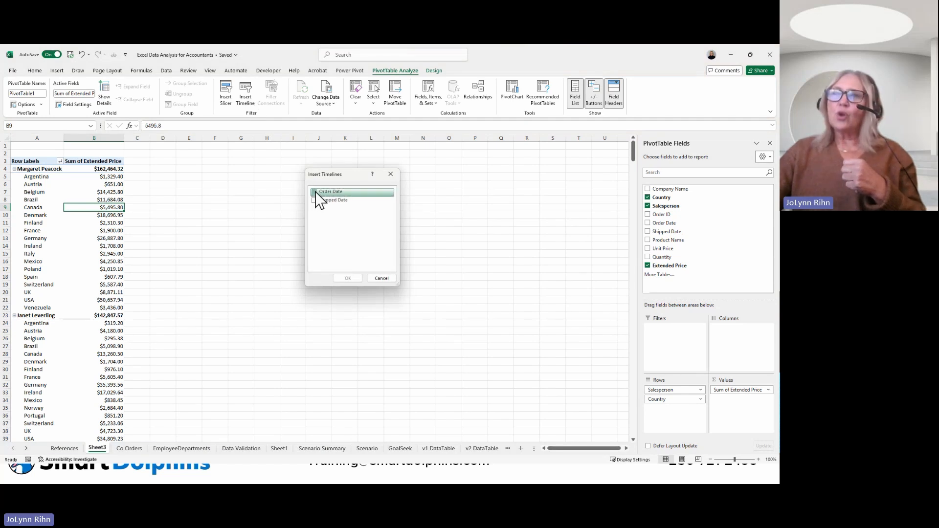
left_click(354, 279)
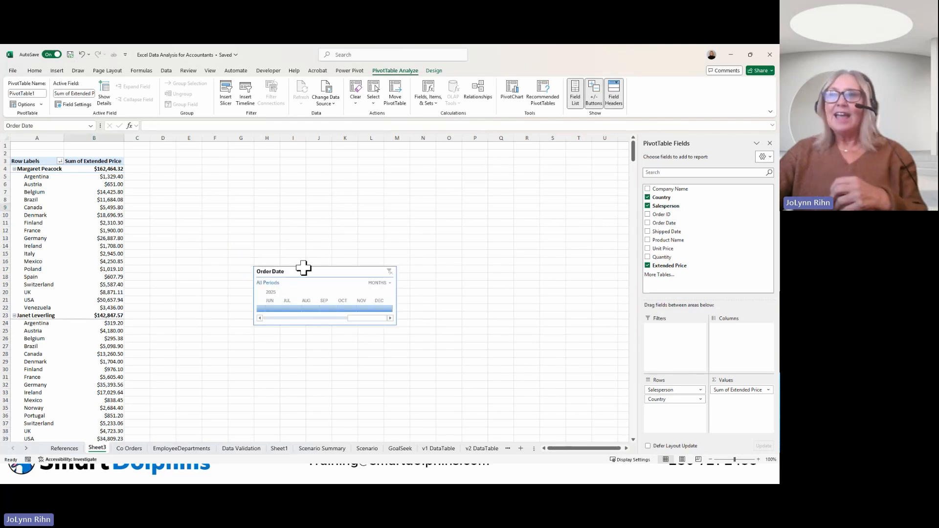
left_click(305, 271)
left_click_drag(287, 219, 280, 207)
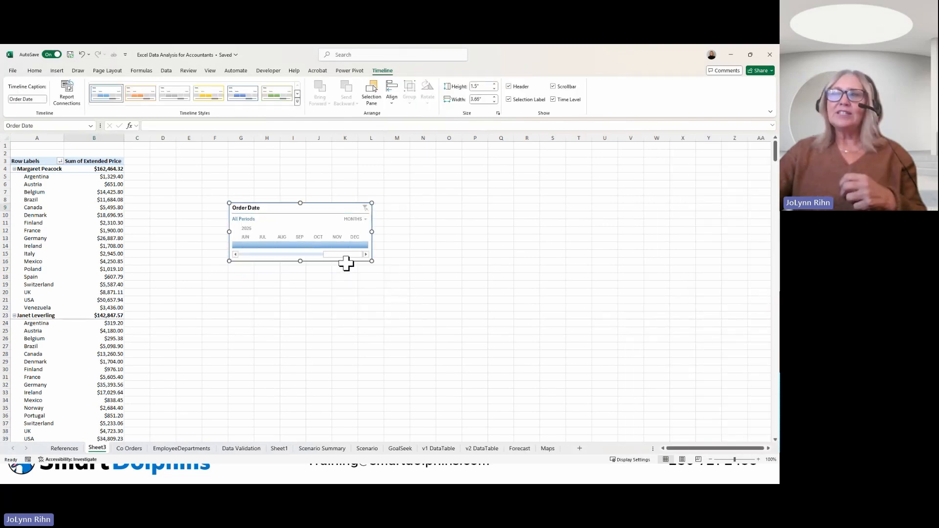
Step: Filter the PivotTable with the Order Date timeline to Jan 2024, and to Q1 2024 after switching the time level to quarters
left_click_drag(301, 255, 237, 255)
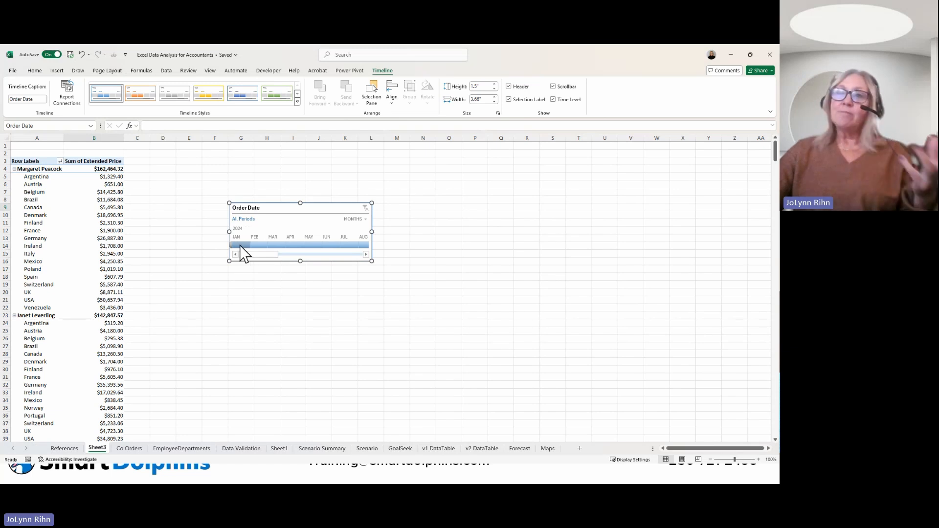
left_click(241, 245)
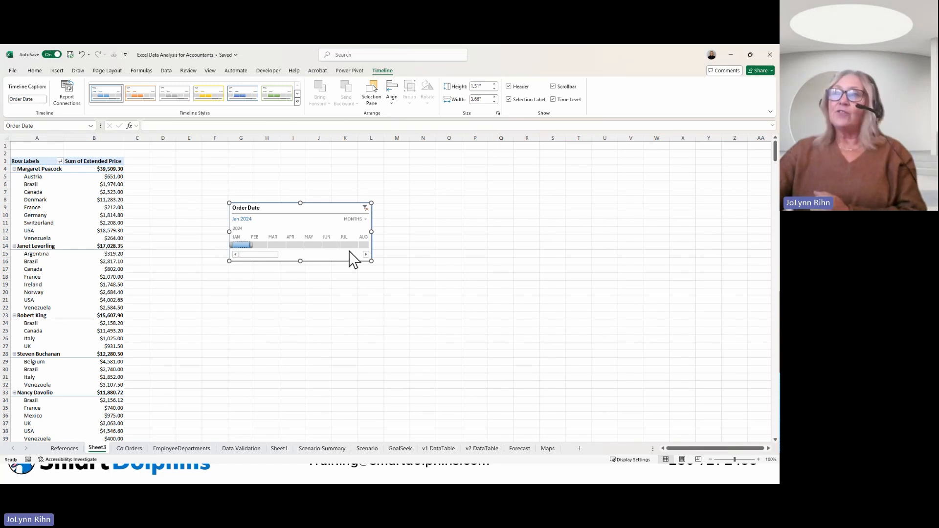
left_click(361, 219)
left_click(359, 242)
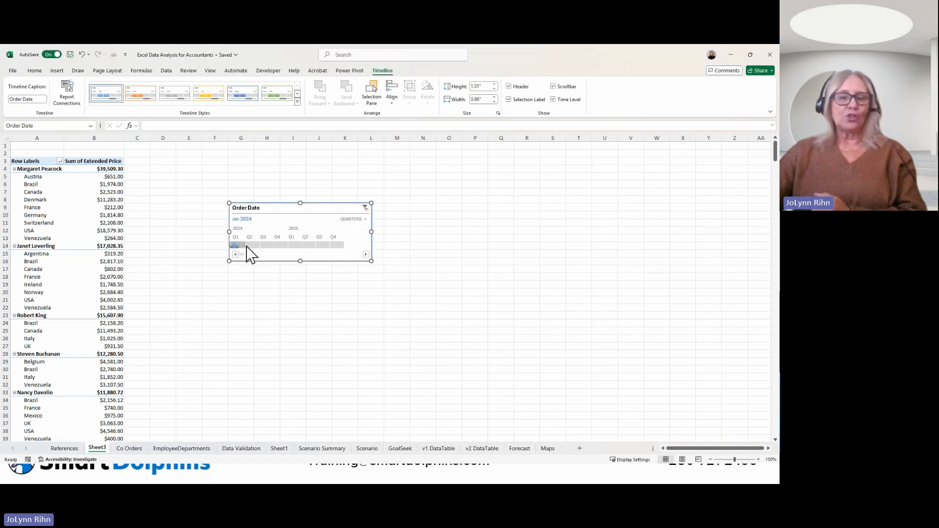
left_click(244, 246)
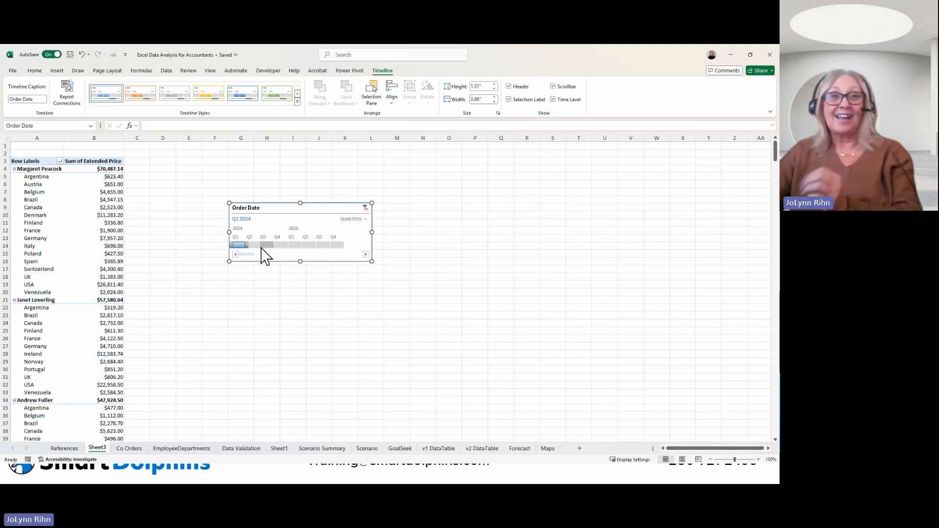
Step: Select a value in the PivotTable to leave the timeline, and return to the Co Orders sheet
left_click(89, 238)
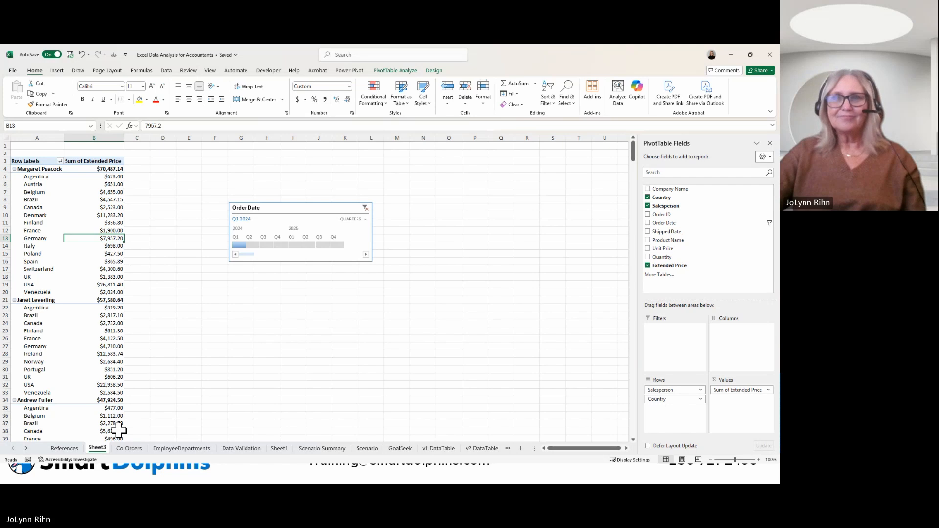
key("ctrl+Page_Down")
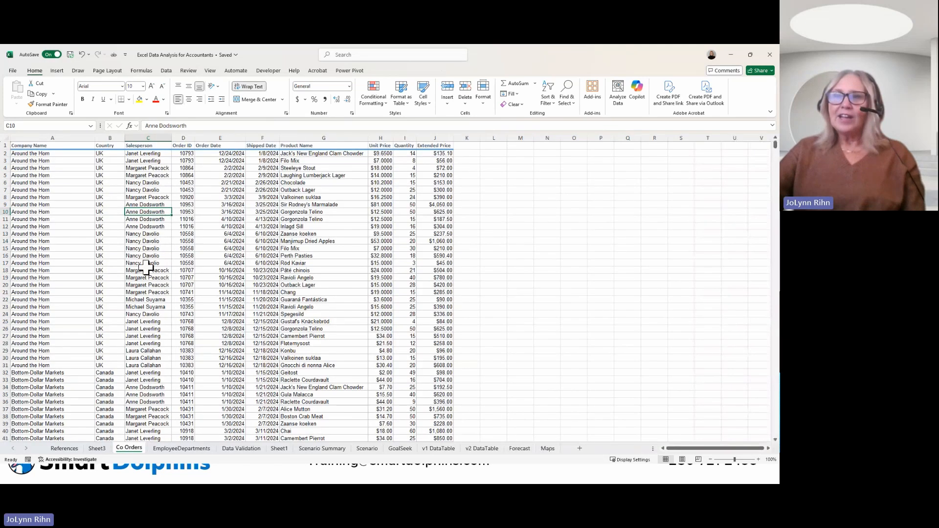